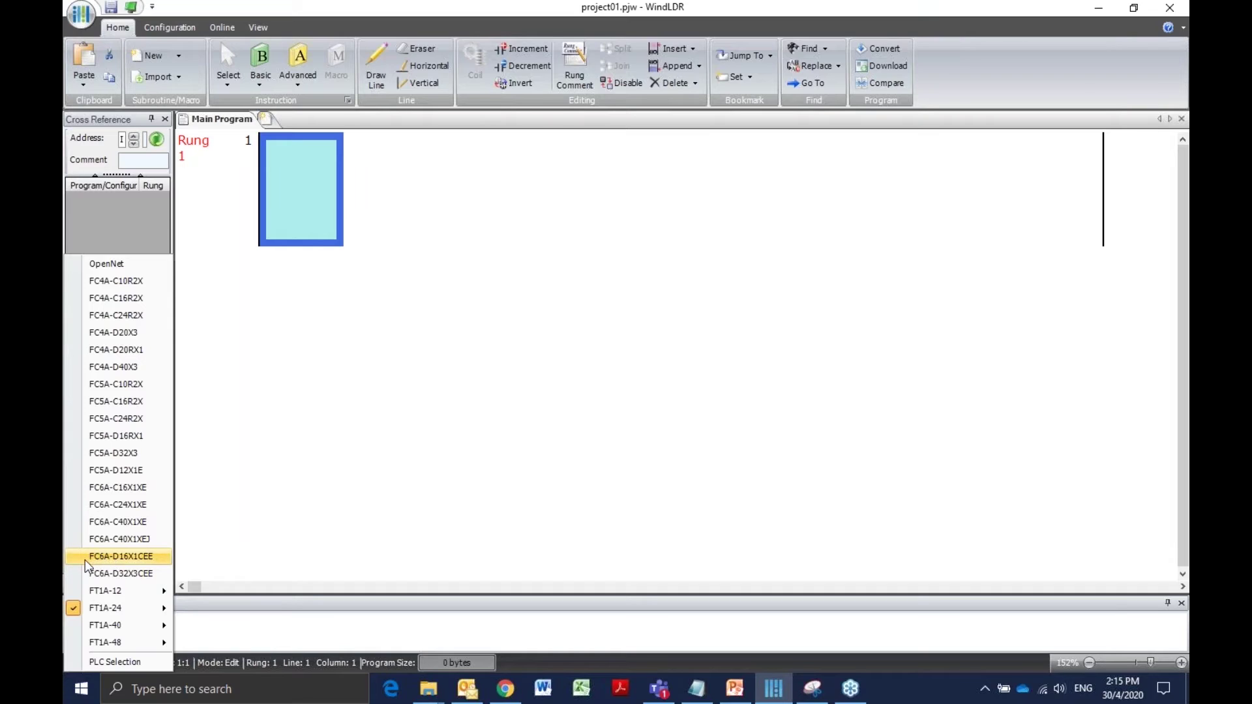
# Switch the PLC type to FC6A-D16X1CEE, confirm the change, and view the Module Configuration page.
pyautogui.click(118, 556)
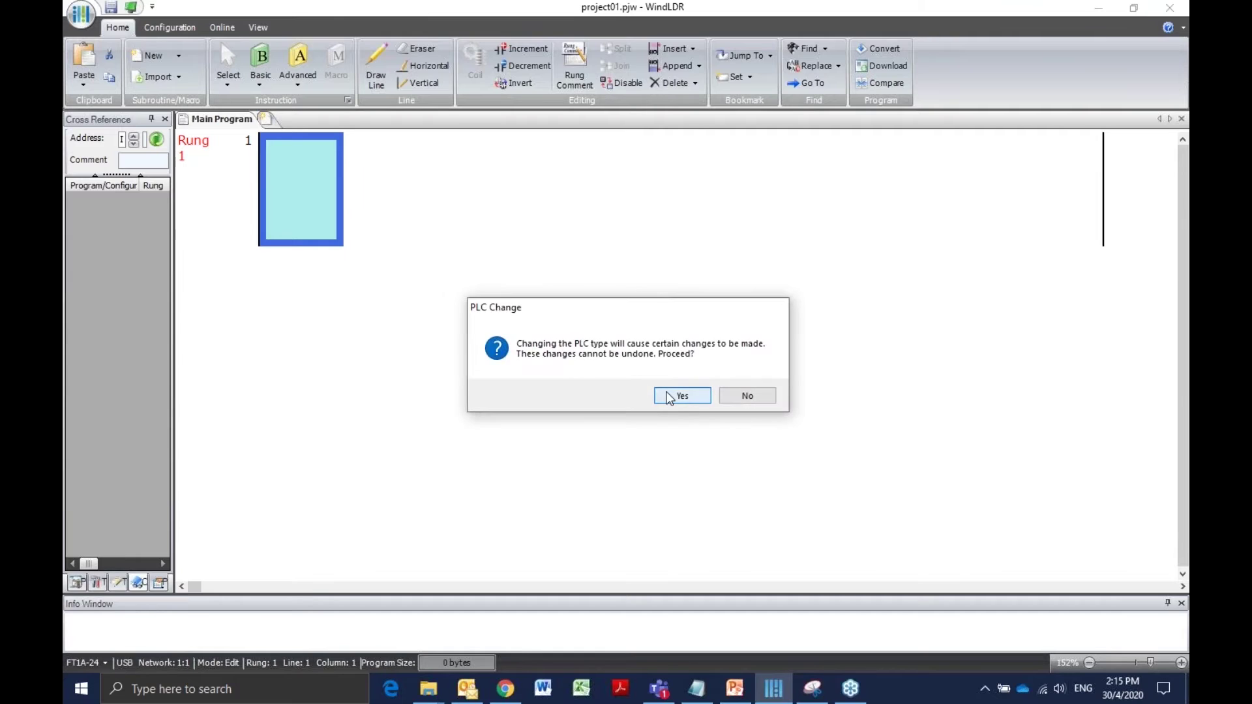
pyautogui.click(679, 394)
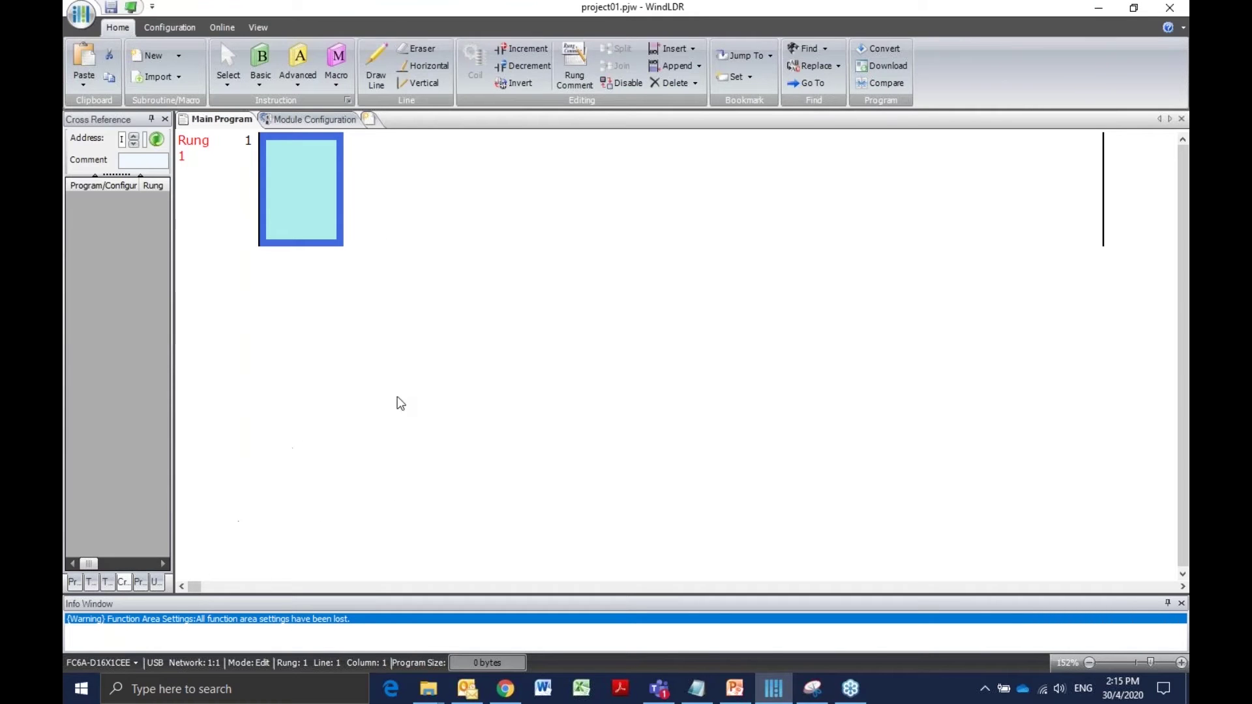
pyautogui.click(330, 119)
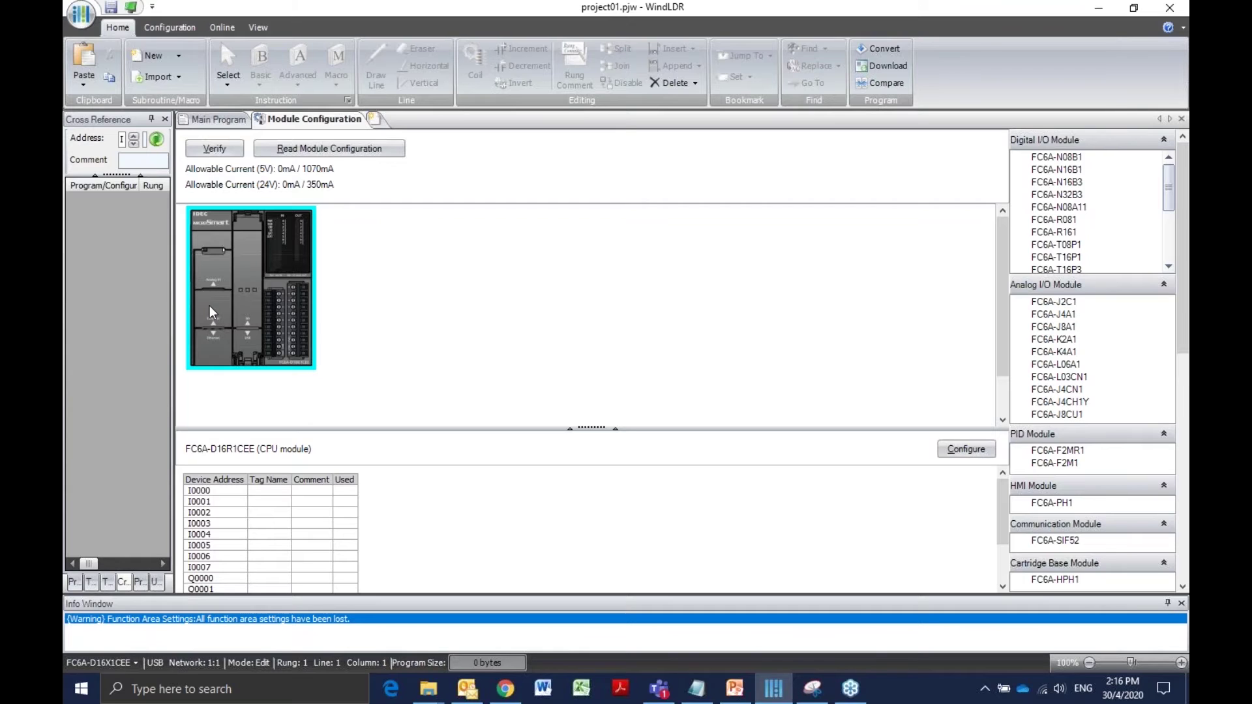
# In the CPU module's Function Area Settings, confirm Ethernet Port 1 is 192.168.1.5 / 255.255.255.0, then return to the ladder.
pyautogui.doubleClick(209, 305)
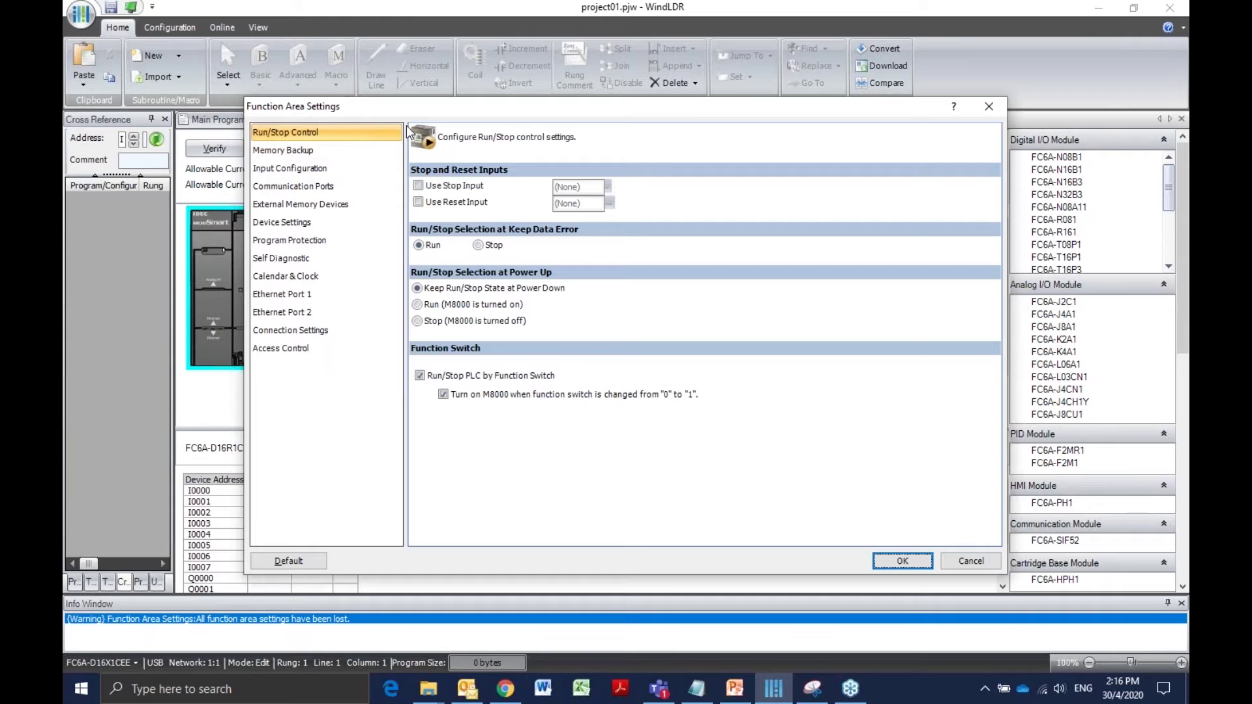
pyautogui.moveTo(409, 108); pyautogui.dragTo(437, 93)
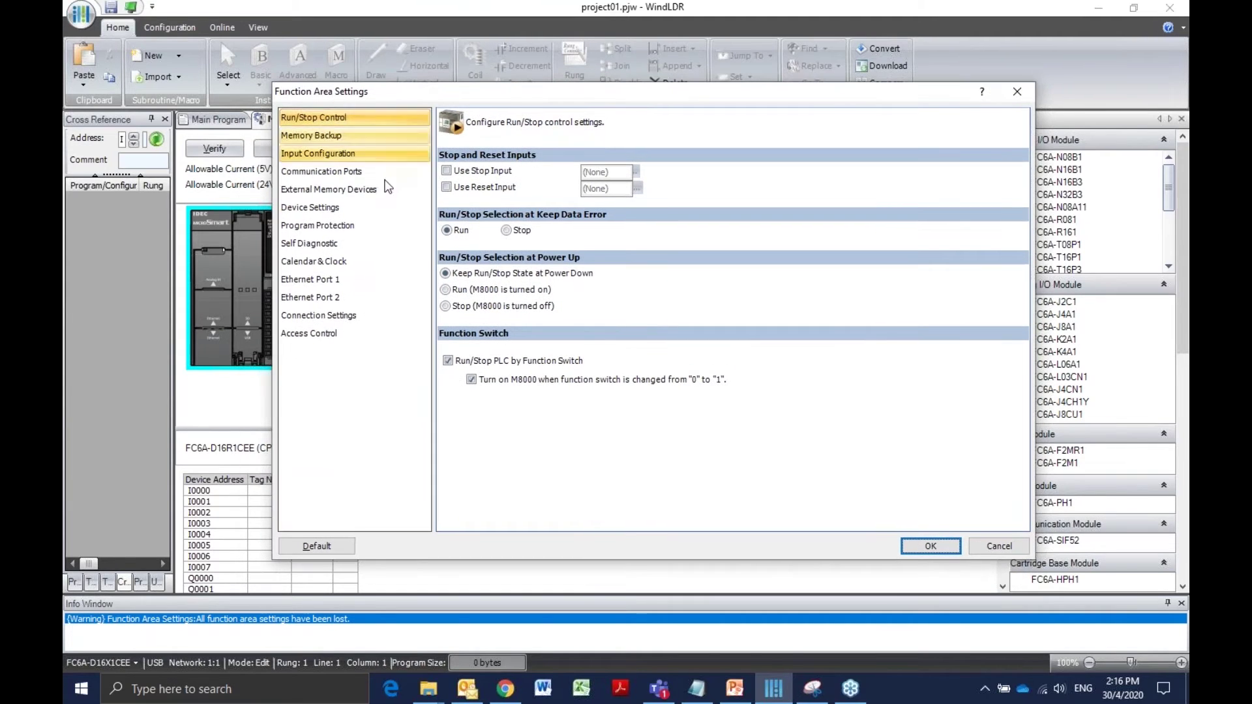
pyautogui.click(327, 279)
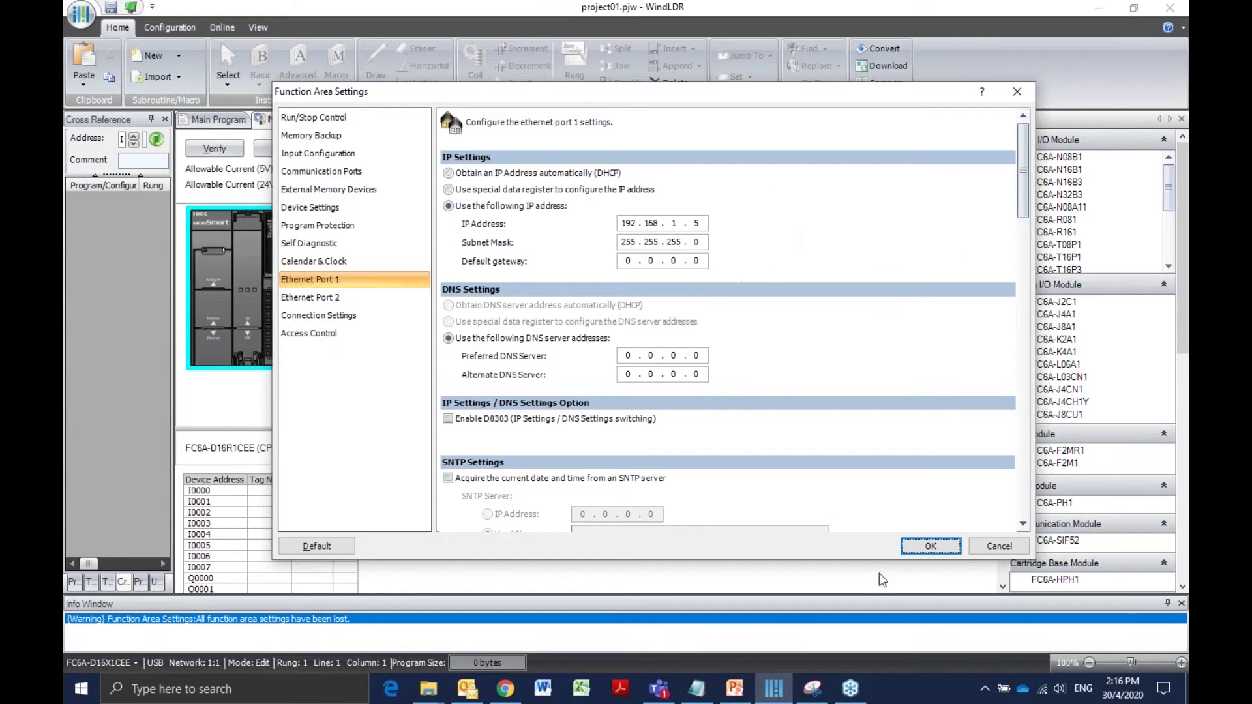
pyautogui.click(931, 547)
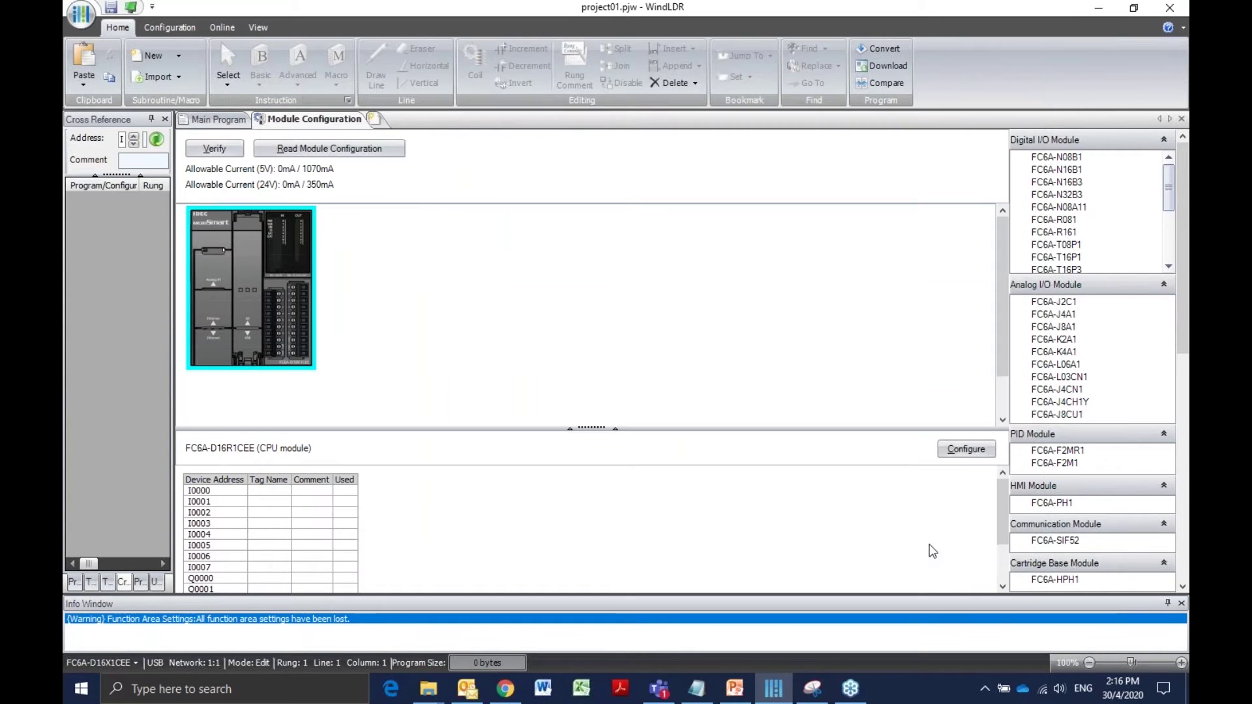
pyautogui.click(218, 120)
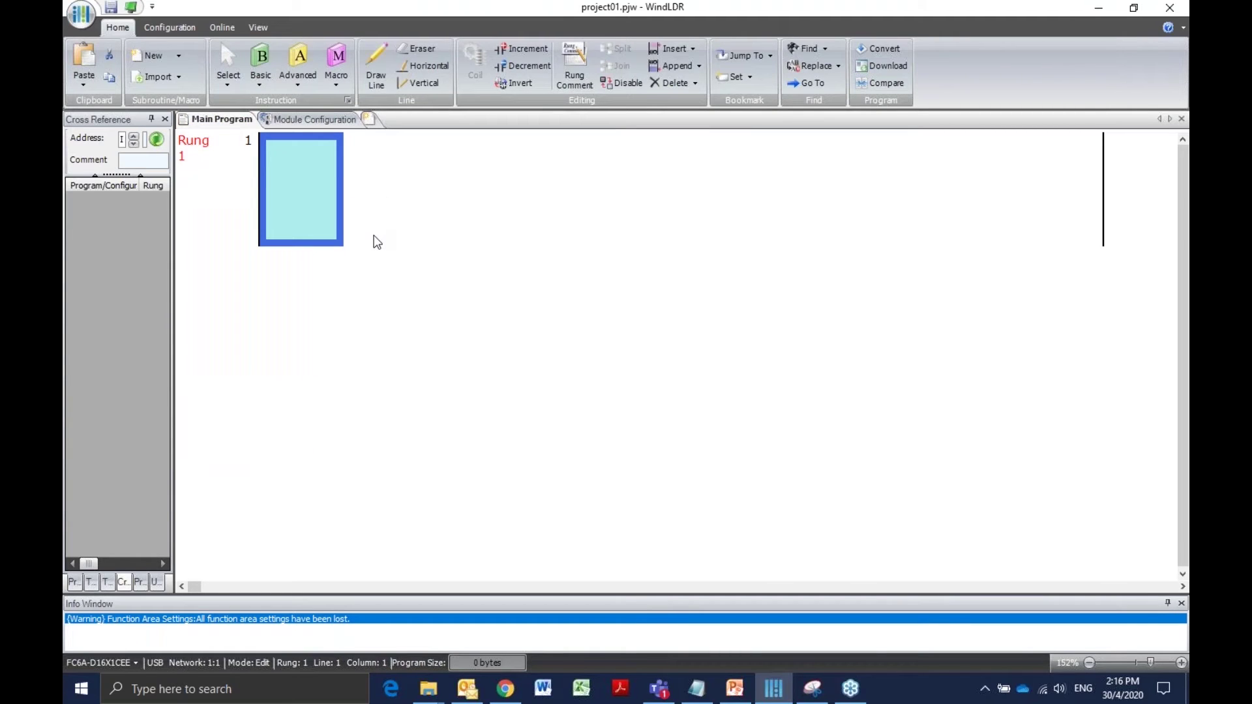
# Place a normally open contact M0000 with comment 'Run' on rung 1.
pyautogui.press('a')
pyautogui.press('Return')
pyautogui.write('m0')
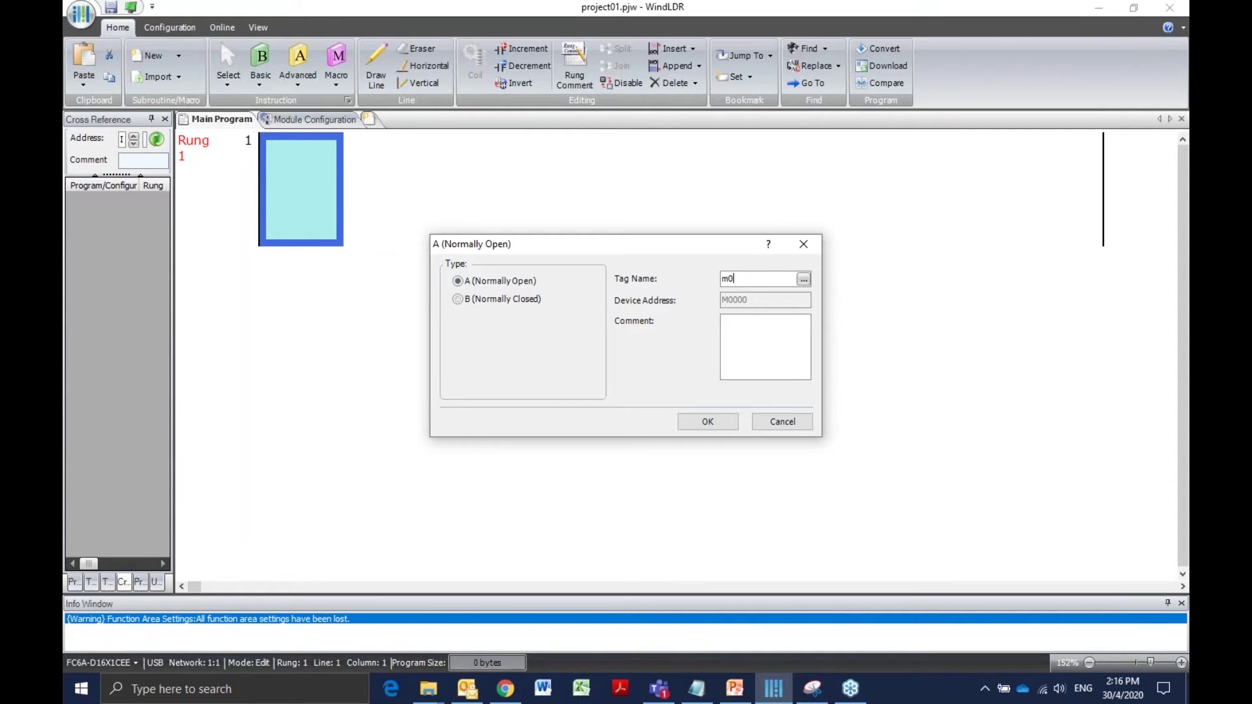
pyautogui.click(745, 327)
pyautogui.write('Run')
pyautogui.click(715, 422)
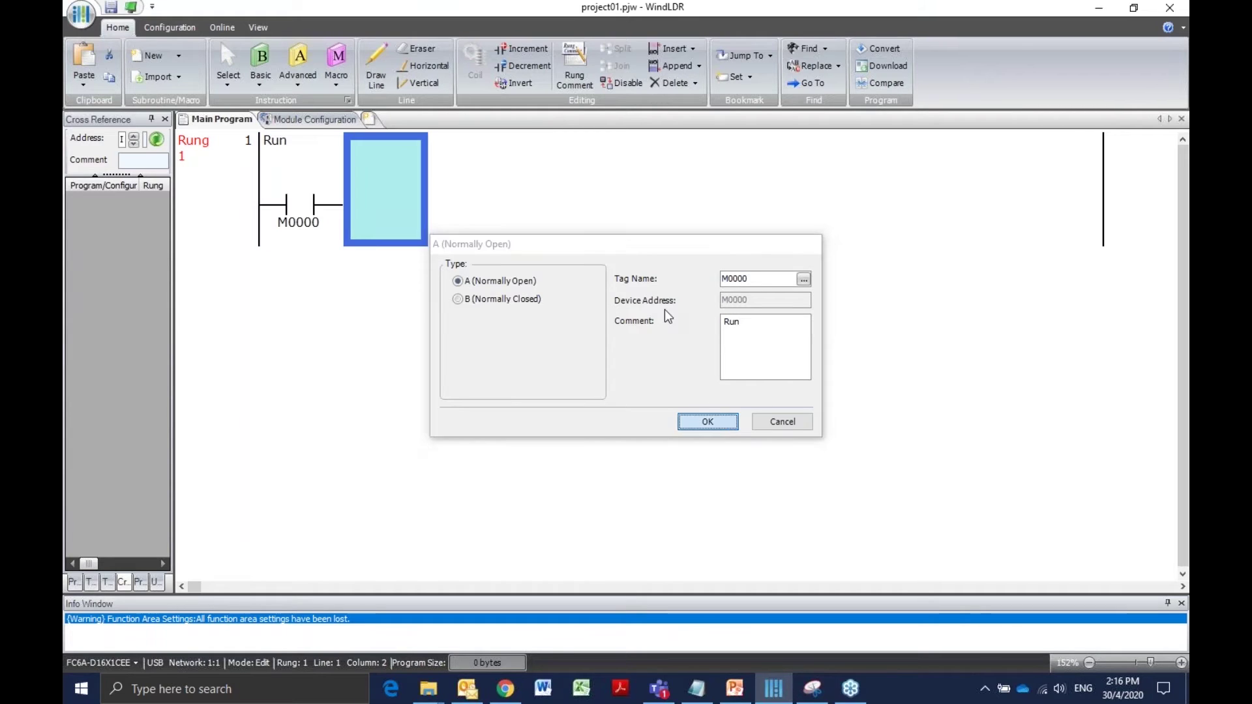
# Add an output coil Q0000 commented 'valve 1' after the Run contact.
pyautogui.press('o')
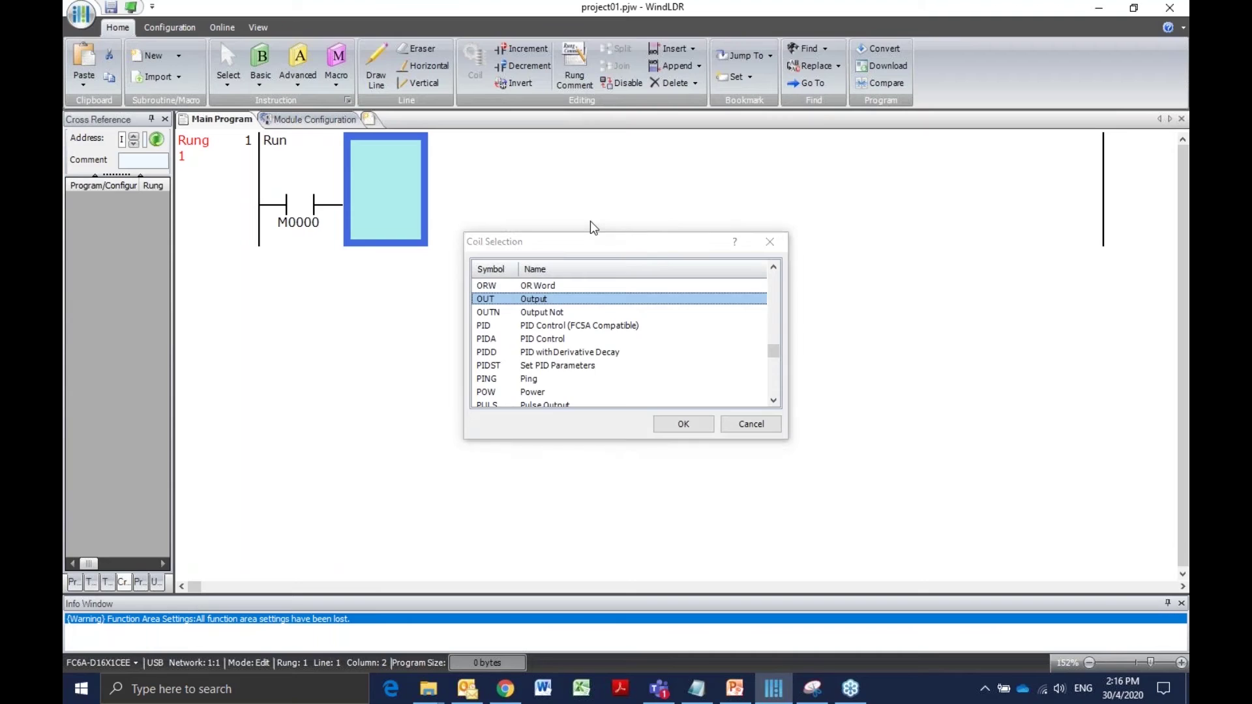
pyautogui.press('Return')
pyautogui.write('q0')
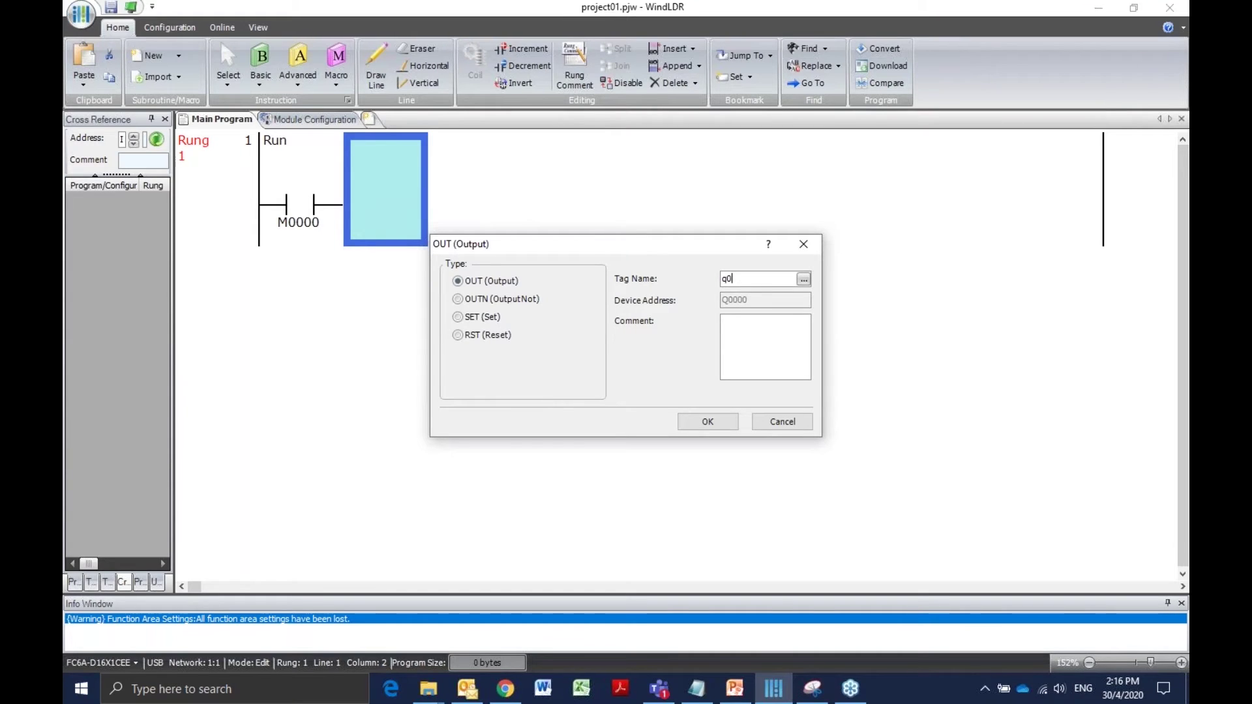
pyautogui.press('Tab')
pyautogui.write('valve')
pyautogui.click(707, 421)
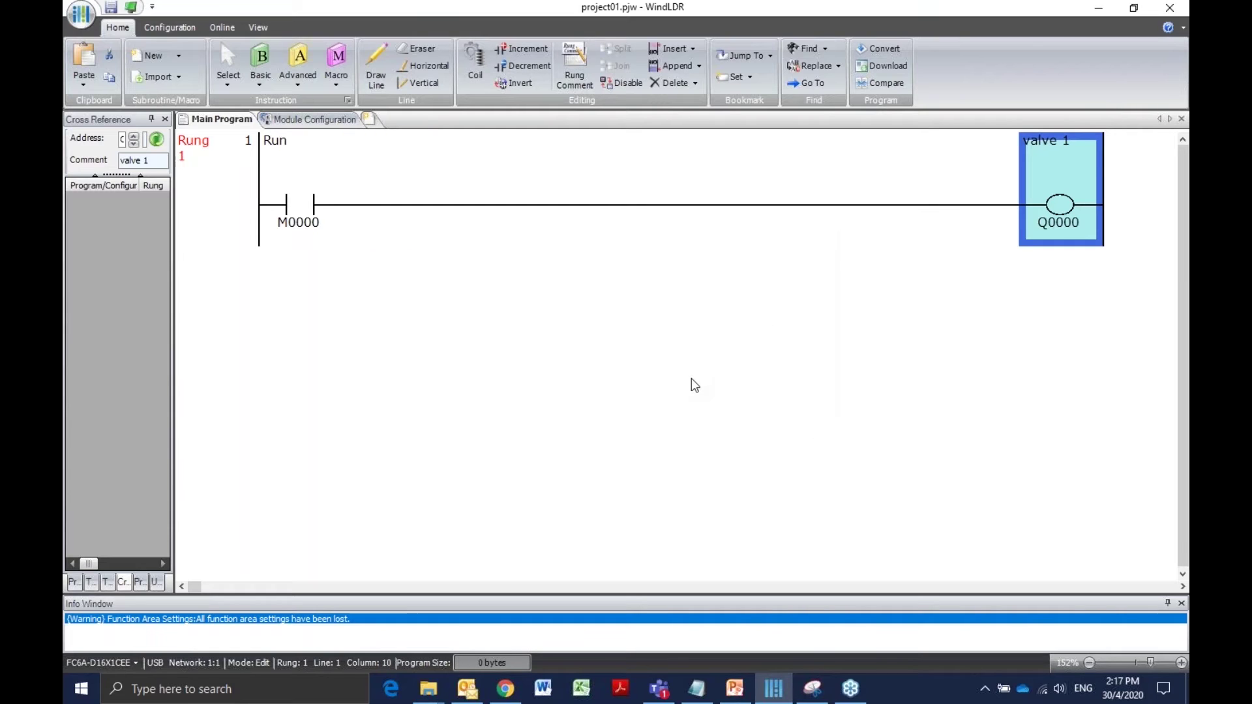
# Start rung 2 with a normally open contact M0001 commented 'set tank level'.
pyautogui.press('Return')
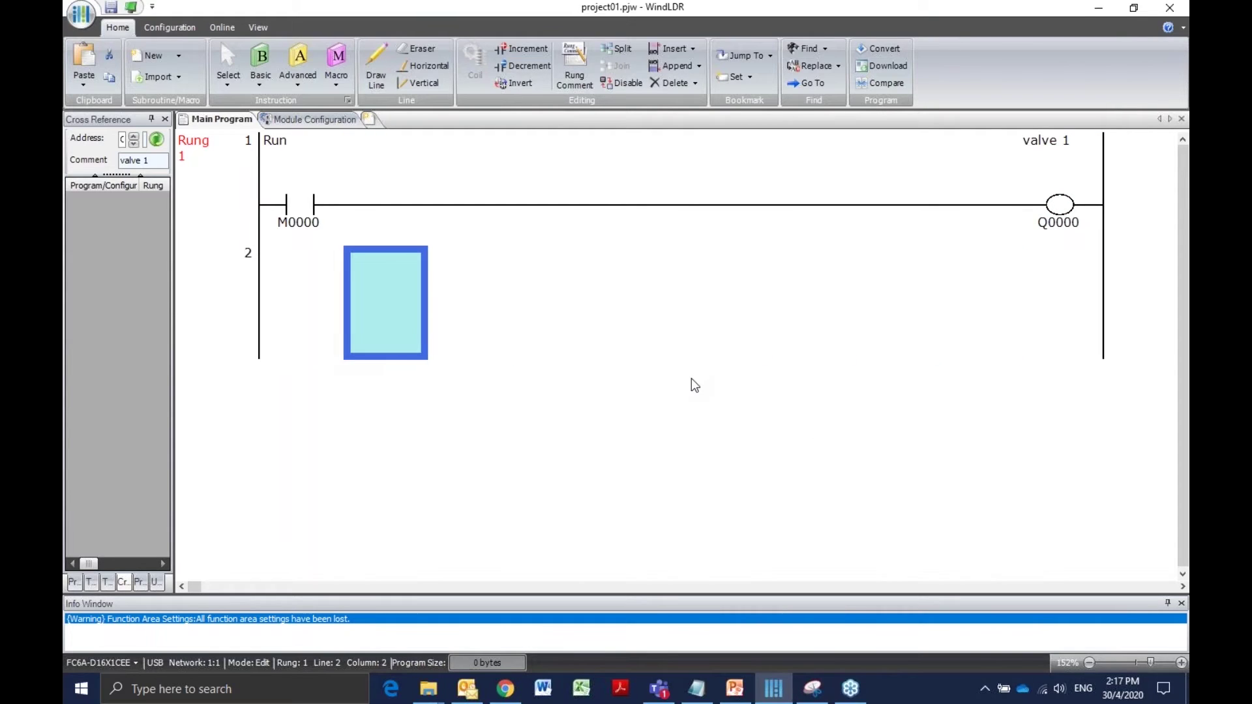
pyautogui.press('Return')
pyautogui.press('Return')
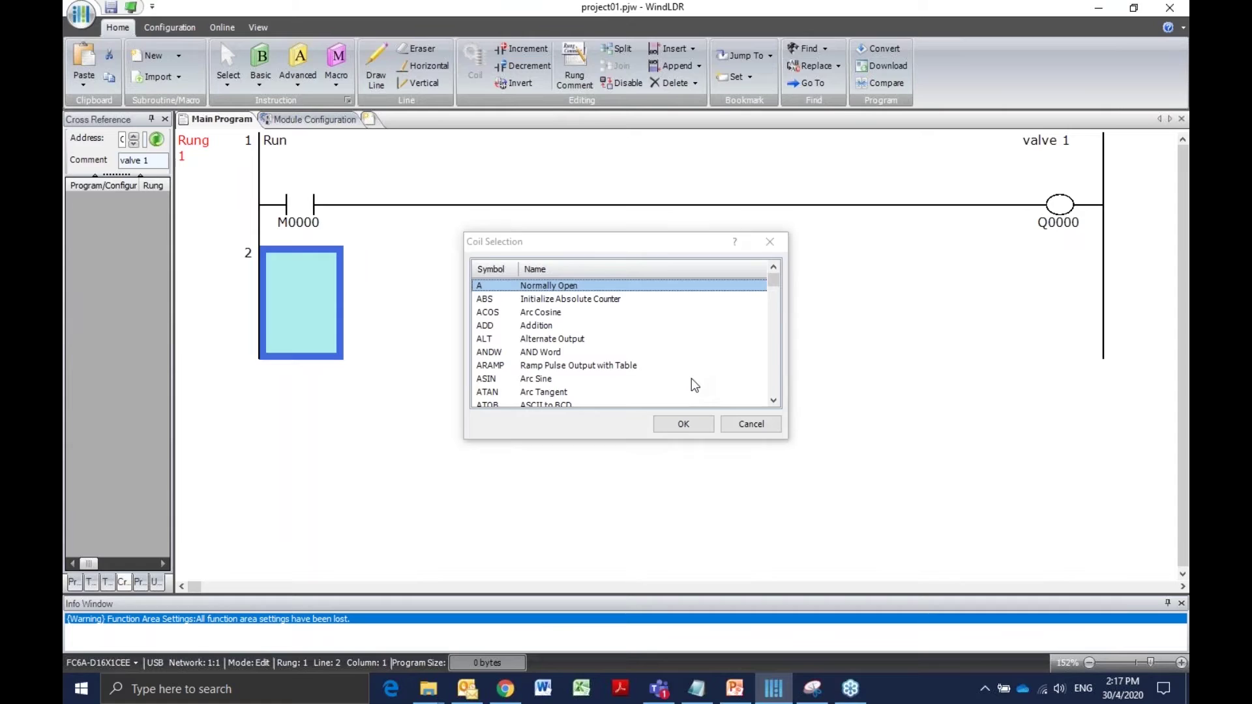
pyautogui.write('m1')
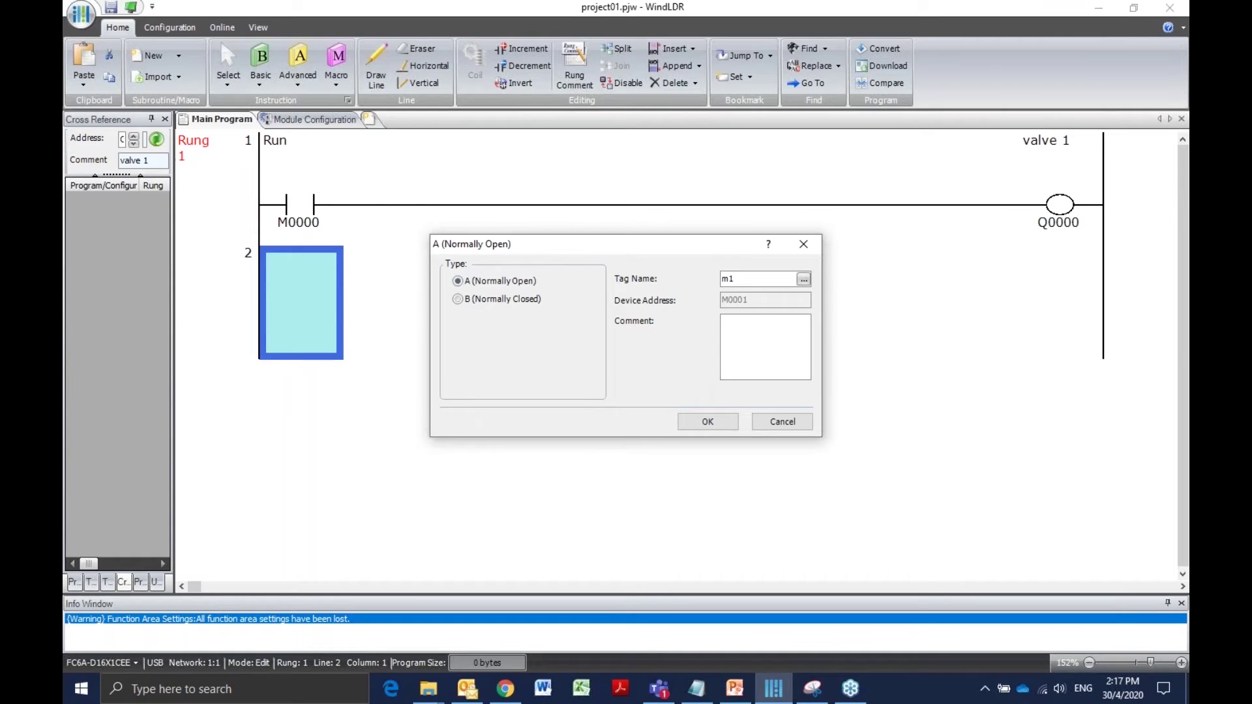
pyautogui.press('Tab')
pyautogui.write('set tank level')
pyautogui.click(707, 422)
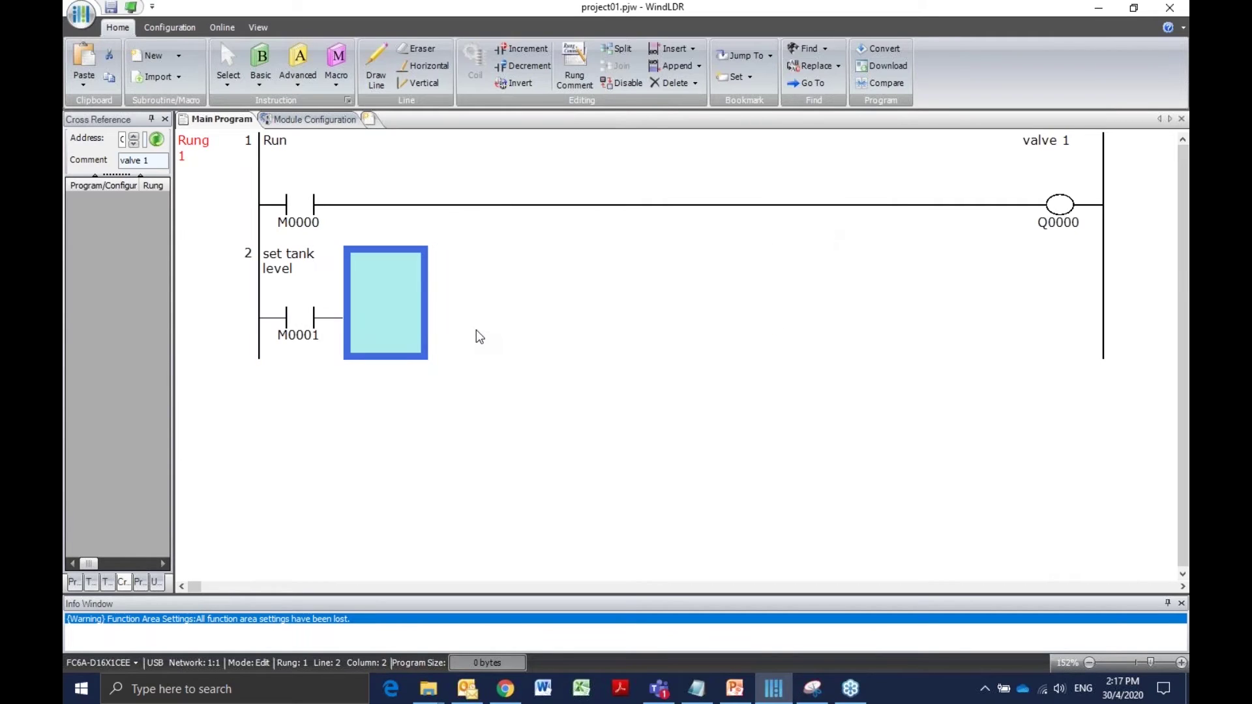
# Add a MOV(W) moving D0000 'tank level value' into D0001 'actual tank level'.
pyautogui.write('mov')
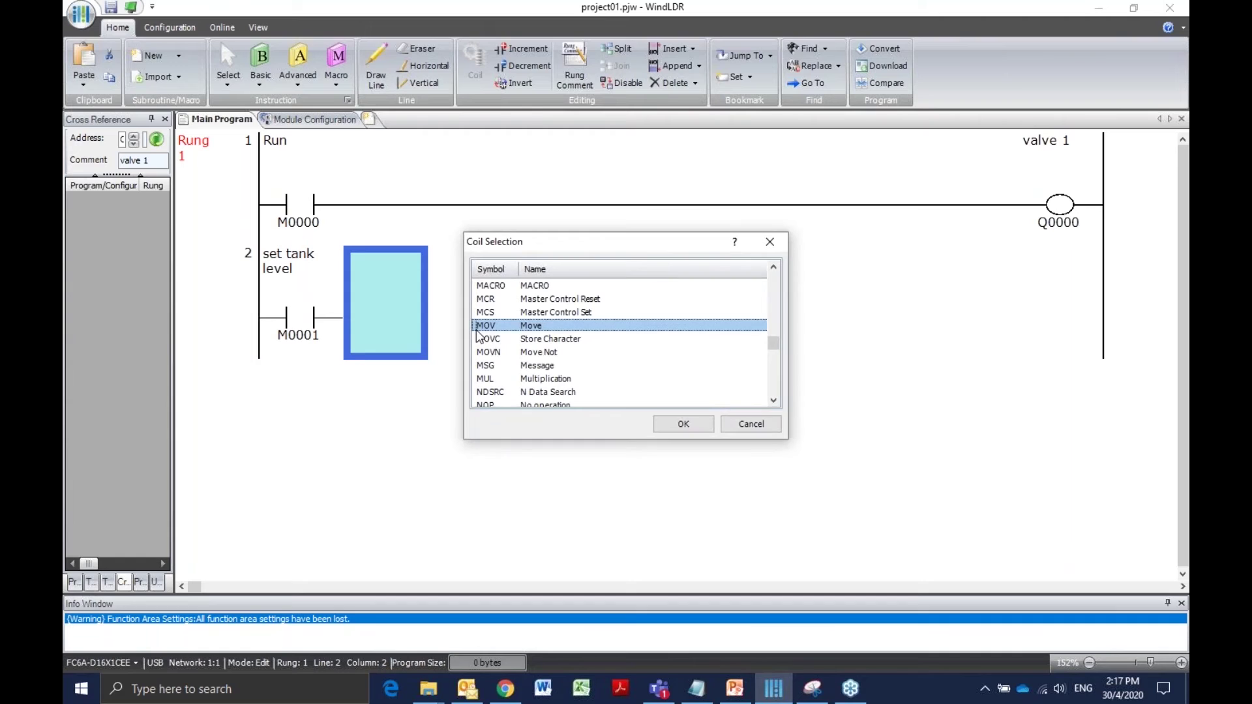
pyautogui.press('Return')
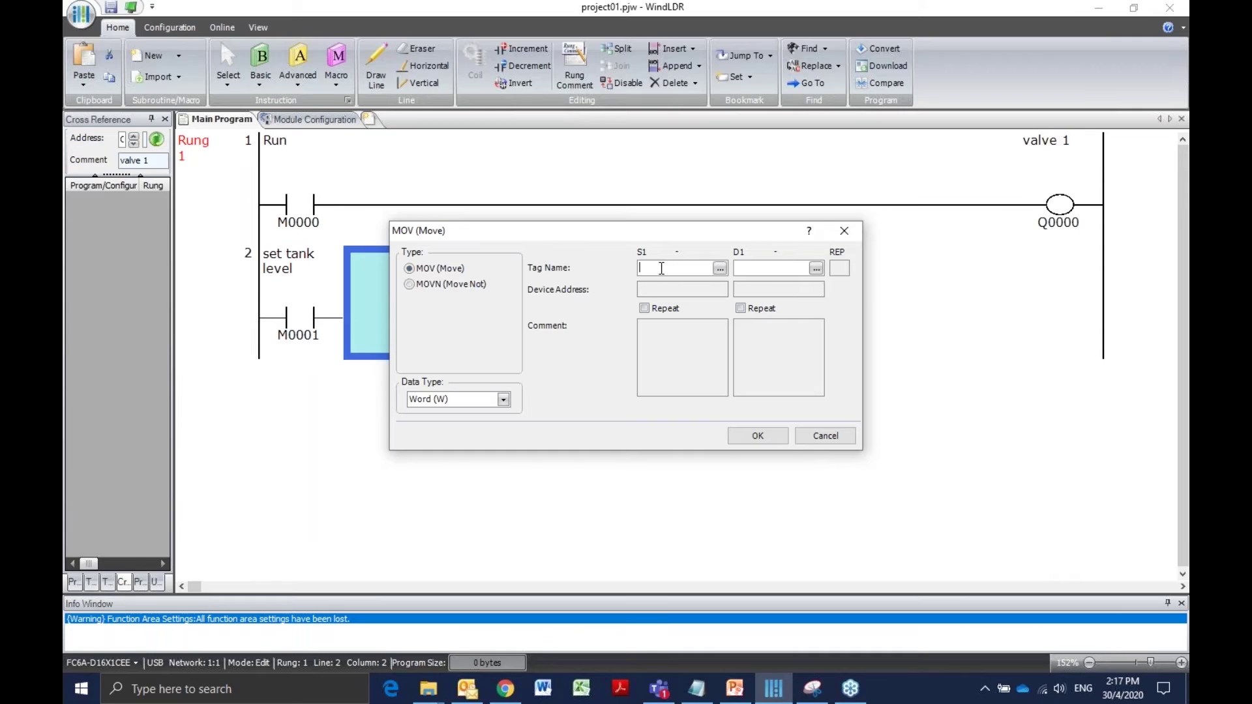
pyautogui.write('d0')
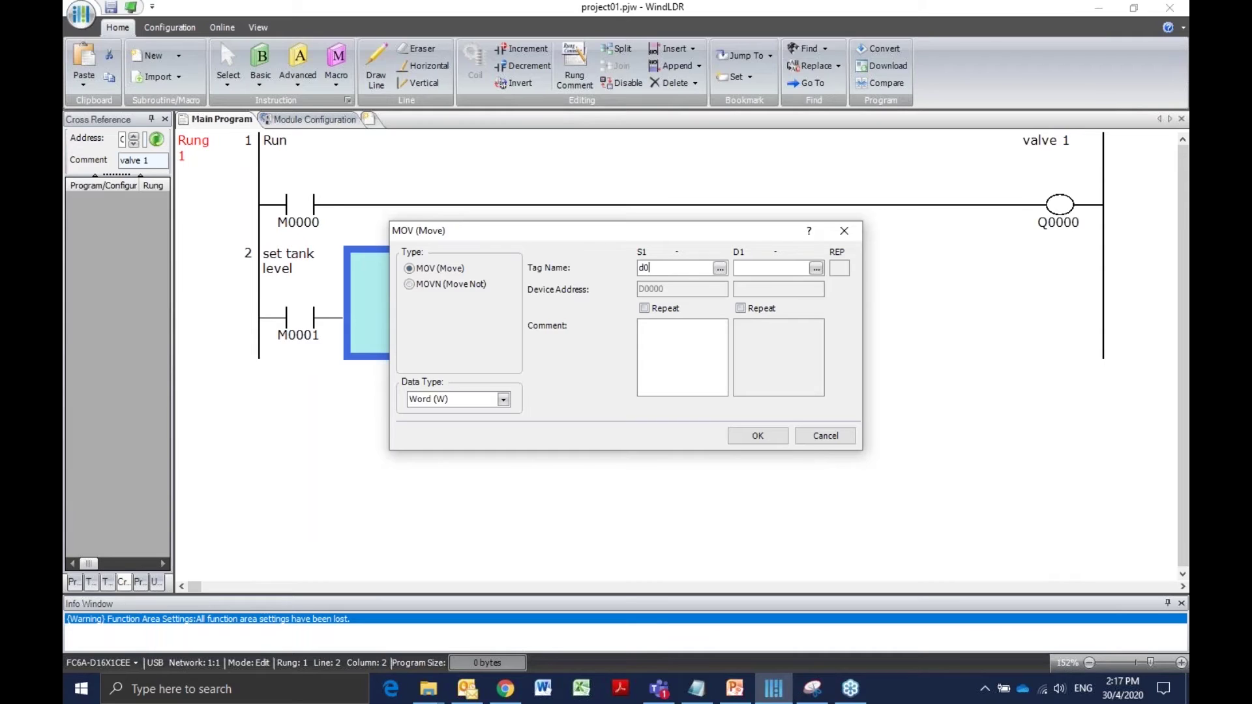
pyautogui.click(658, 346)
pyautogui.write('tank level value')
pyautogui.click(744, 268)
pyautogui.write('d1')
pyautogui.click(748, 329)
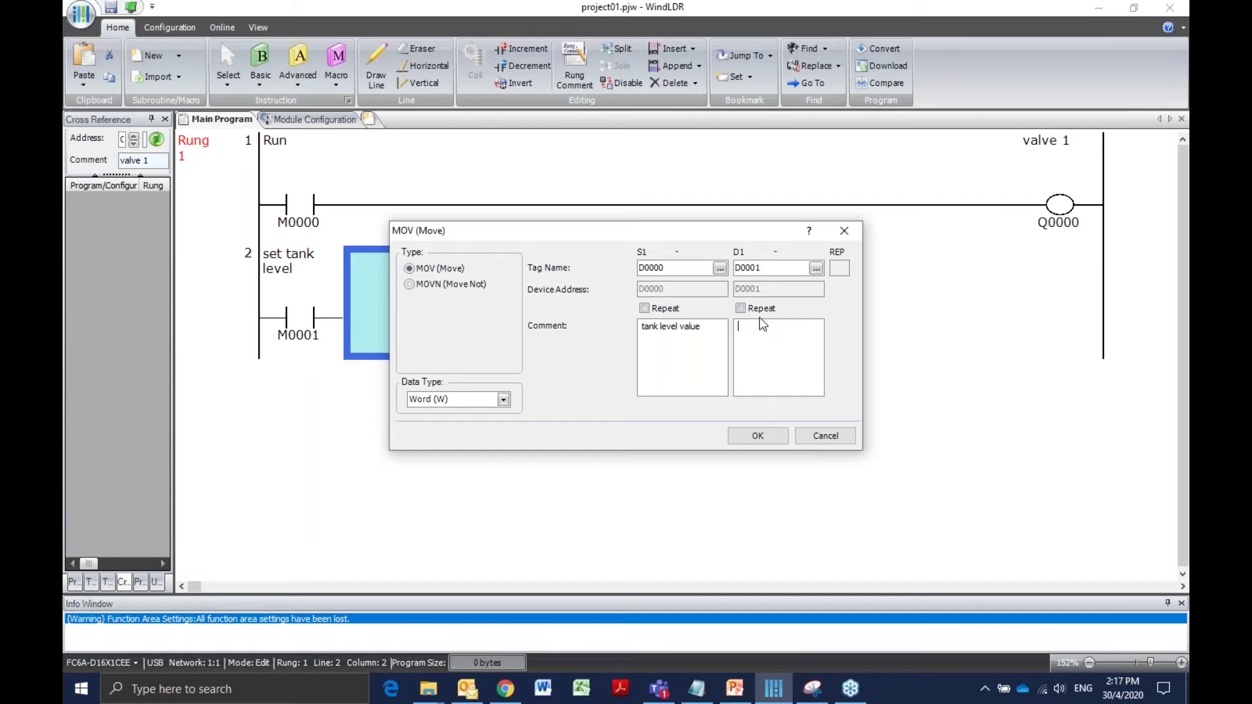
pyautogui.write('actual tank level')
pyautogui.click(751, 436)
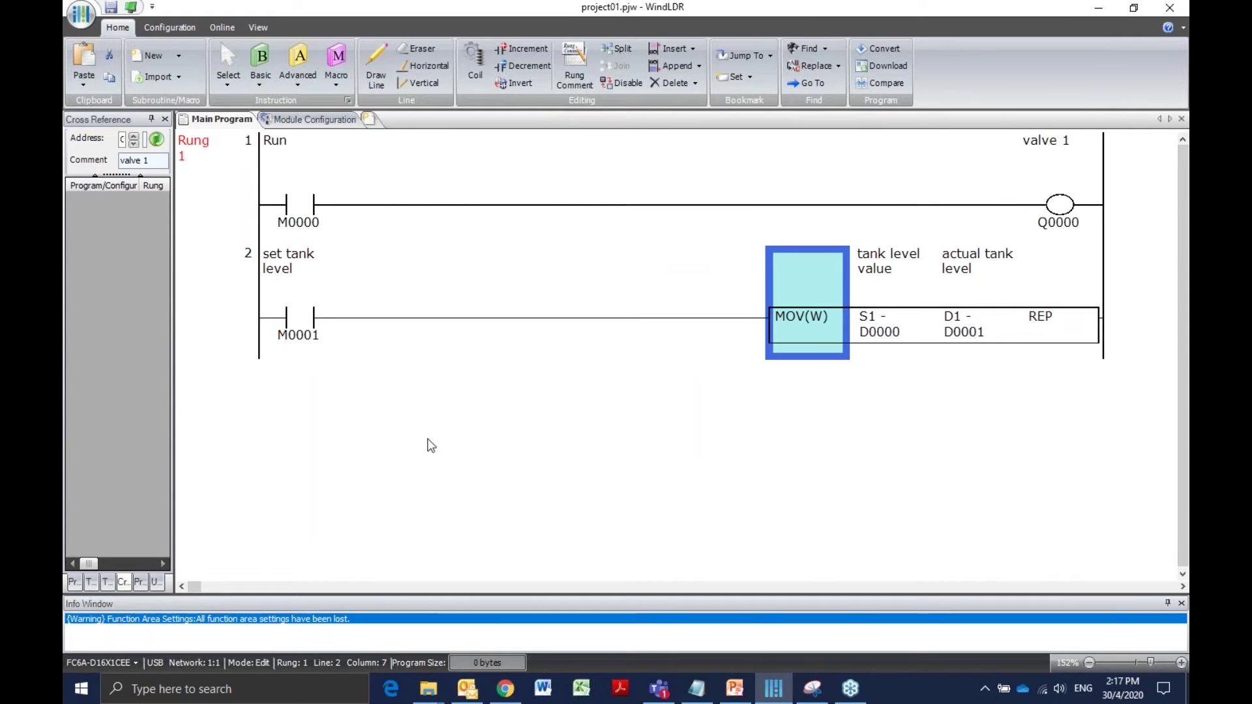
# Save the project in the FC6A folder as FC6A-plus_webserver 30042020.pjw.
pyautogui.click(111, 7)
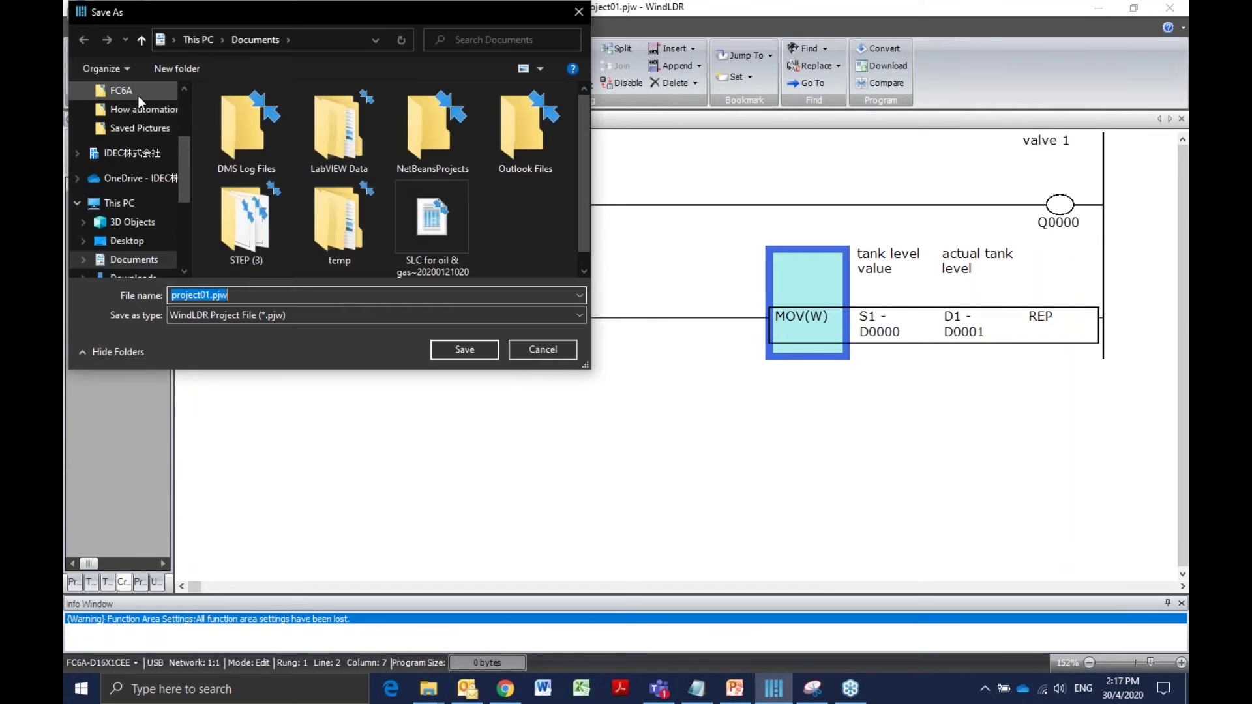
pyautogui.click(133, 91)
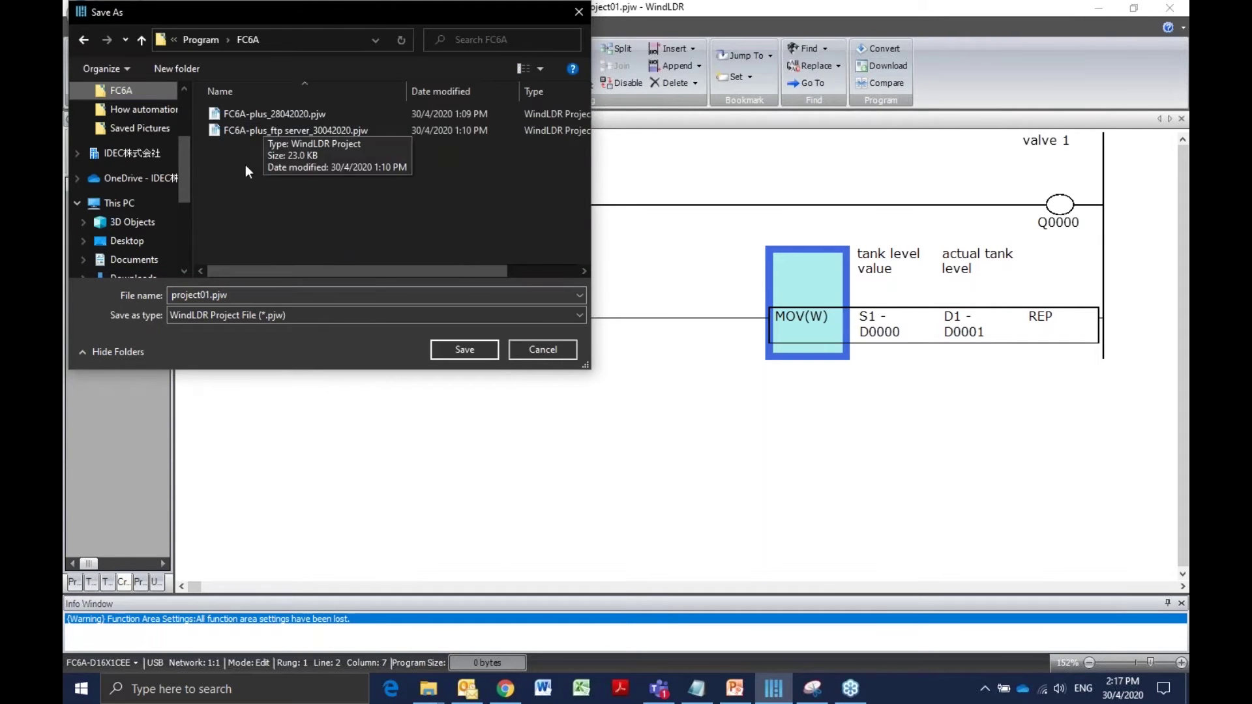
pyautogui.click(264, 115)
pyautogui.click(217, 294)
pyautogui.click(219, 295)
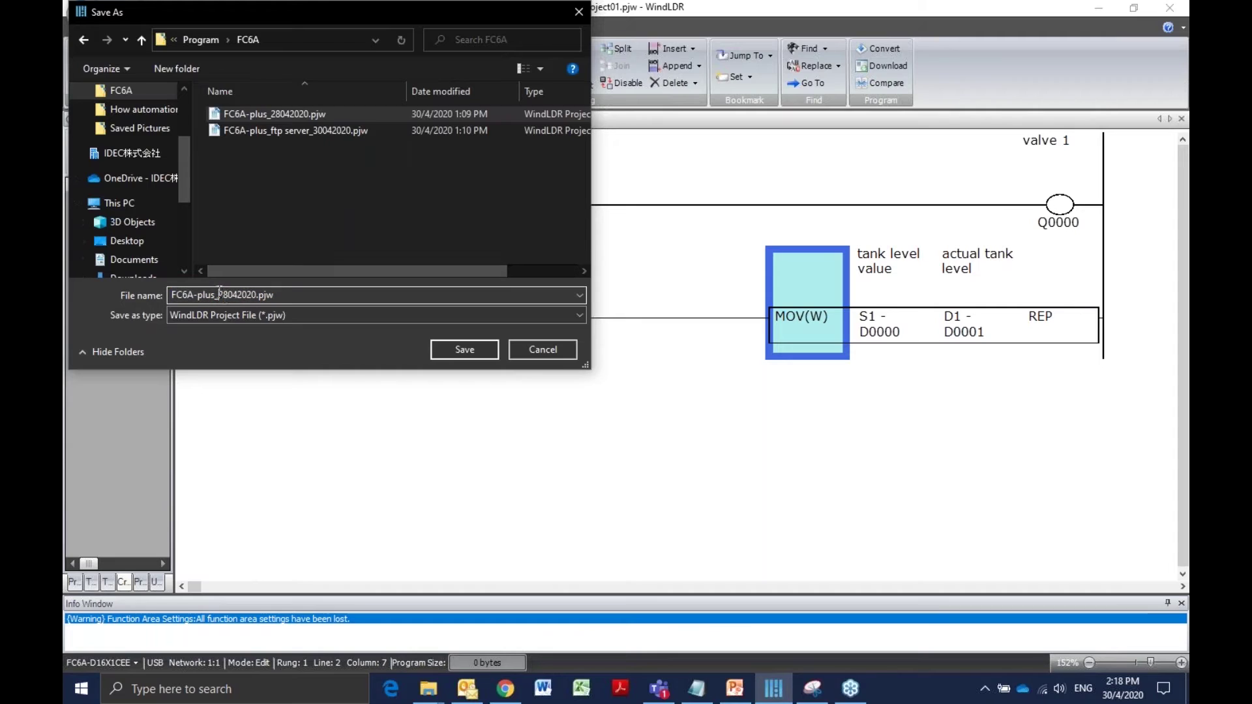
pyautogui.write('webserver')
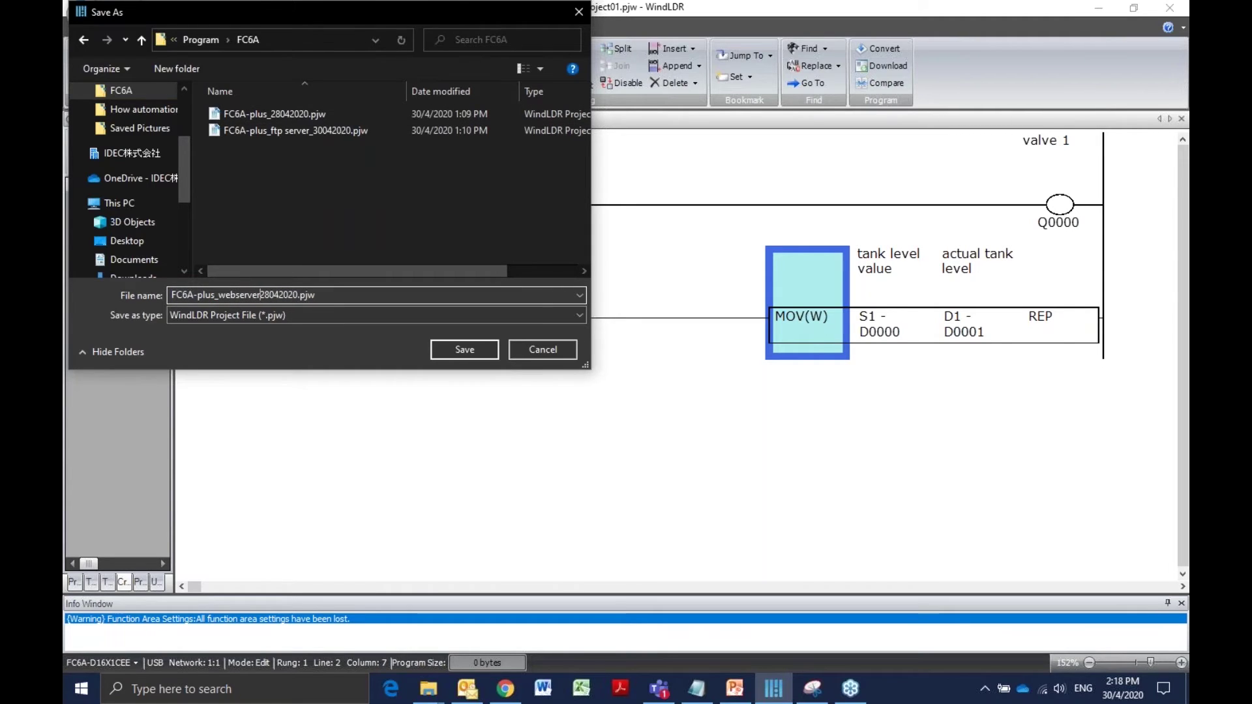
pyautogui.press('Delete')
pyautogui.press('Delete')
pyautogui.press('Delete')
pyautogui.press('Delete')
pyautogui.write('3004')
pyautogui.click(457, 352)
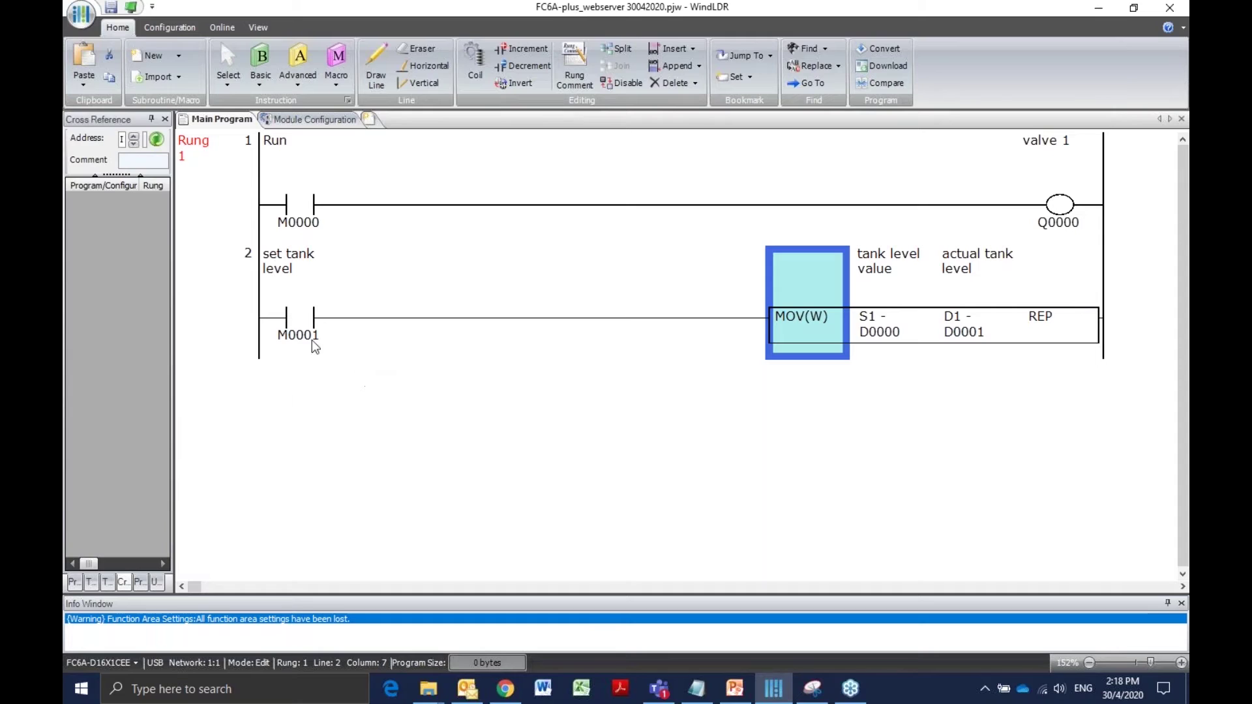
# Show and widen the project tree, expanding the Web Page Editor's Image, Video and Button folders.
pyautogui.click(74, 582)
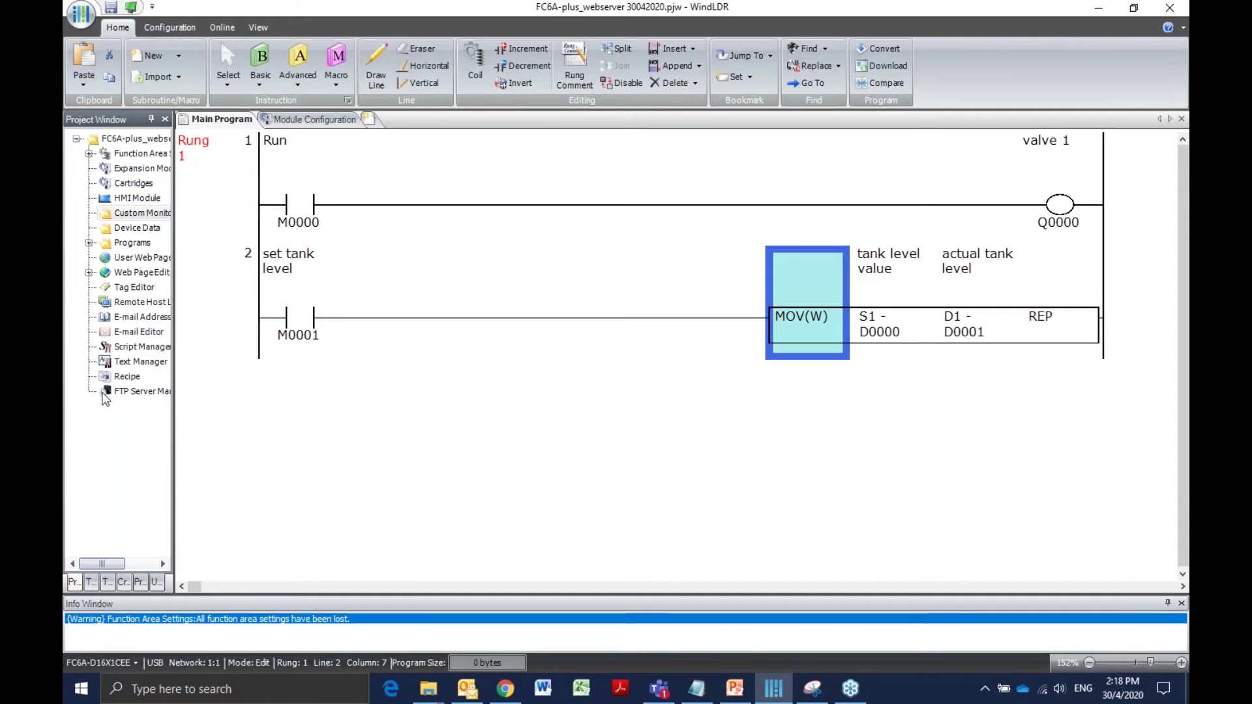
pyautogui.moveTo(173, 322); pyautogui.dragTo(199, 320)
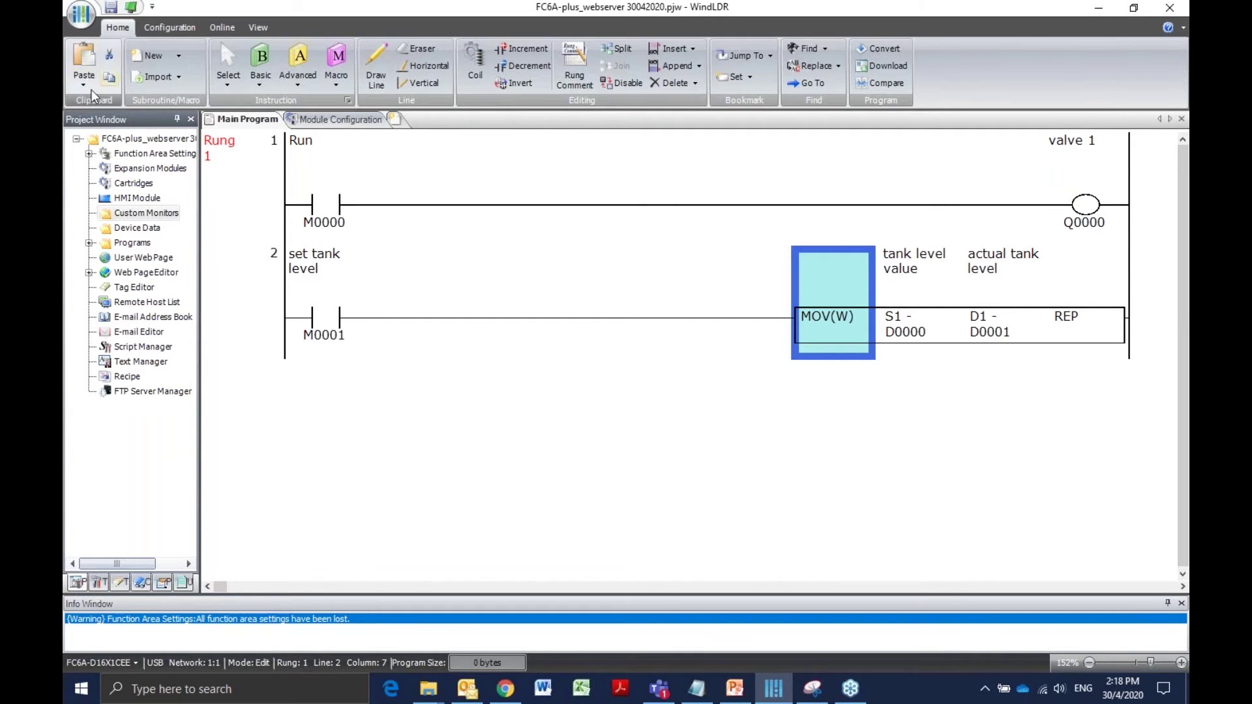
pyautogui.click(89, 272)
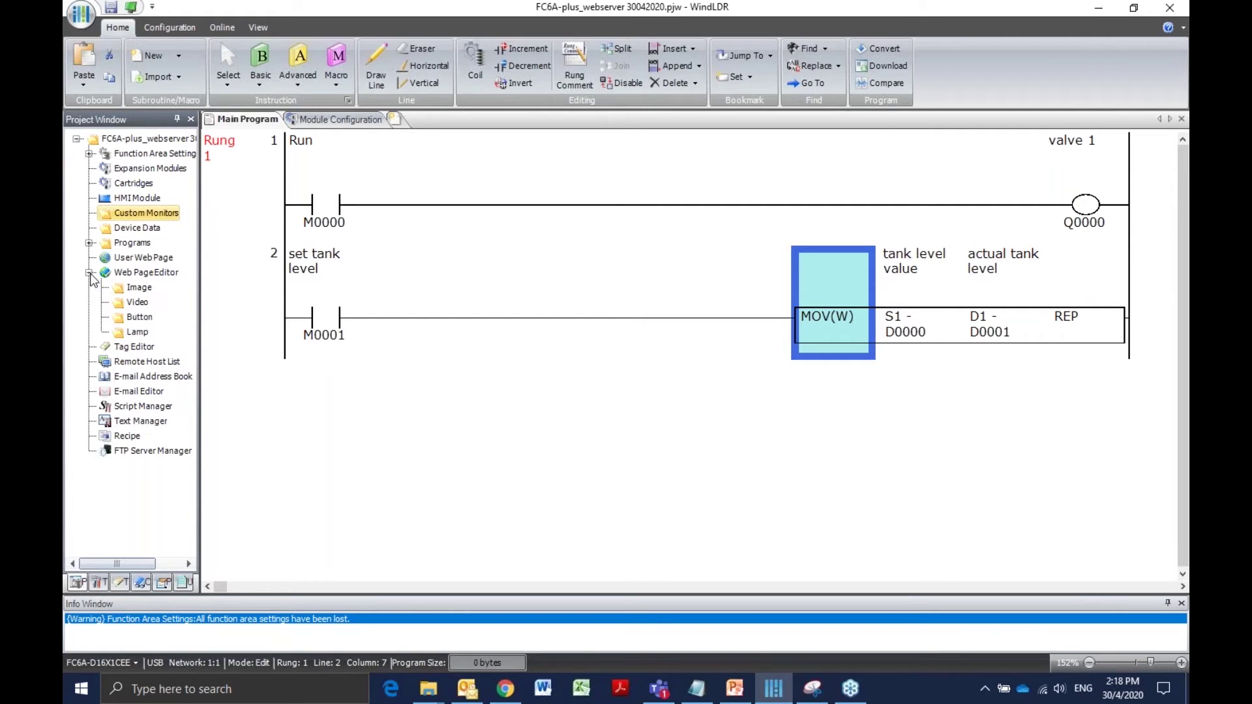
# Import IDEC logo.jpg from Pictures > Saved Pictures into the Image folder, then launch Symbol Factory.
pyautogui.rightClick(139, 288)
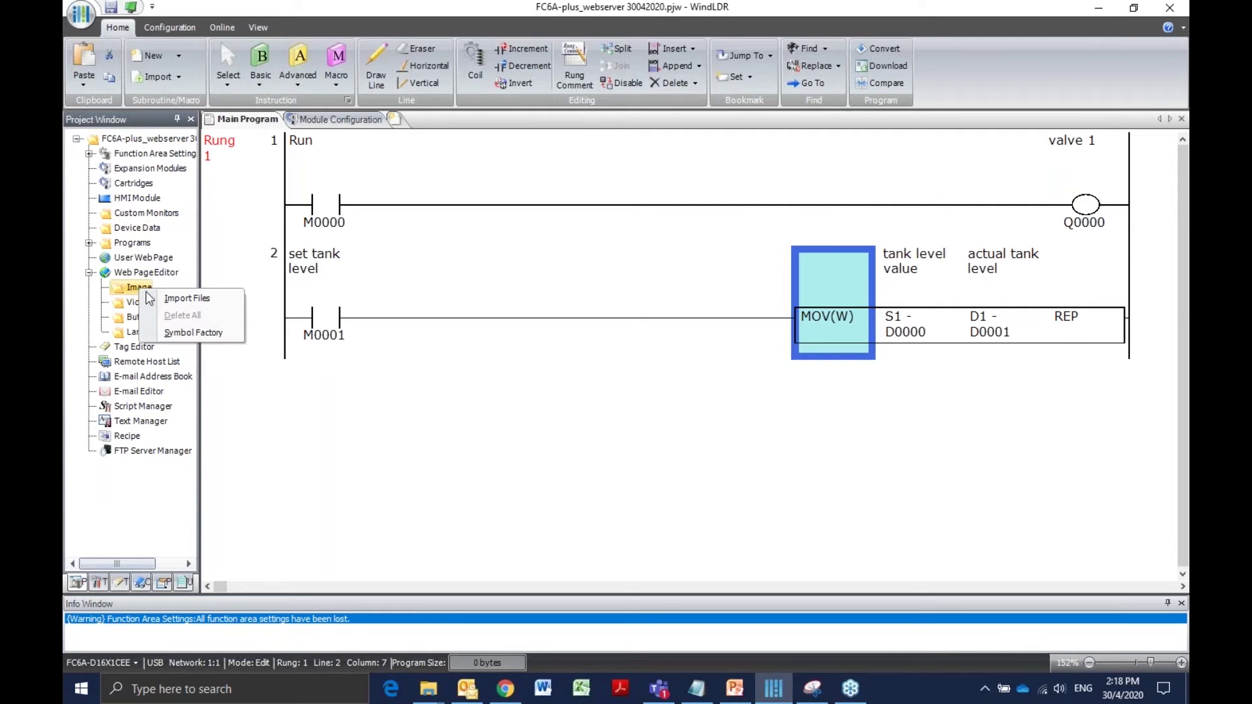
pyautogui.click(187, 298)
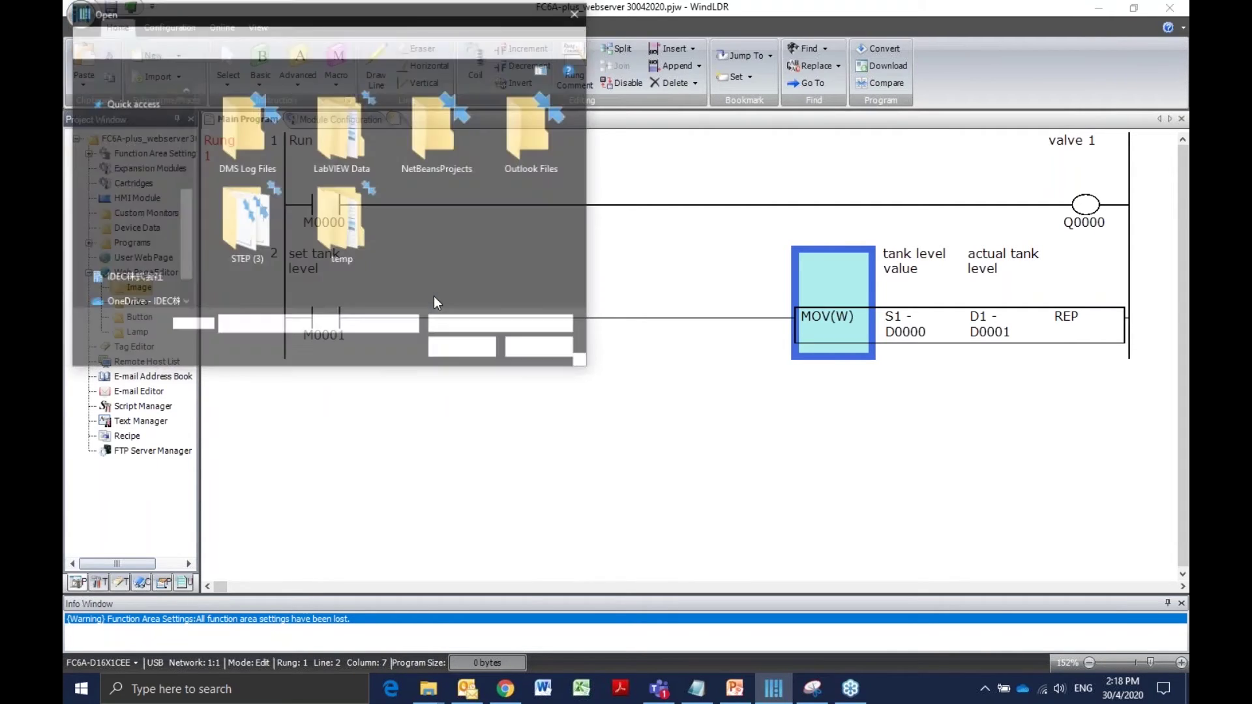
pyautogui.click(139, 95)
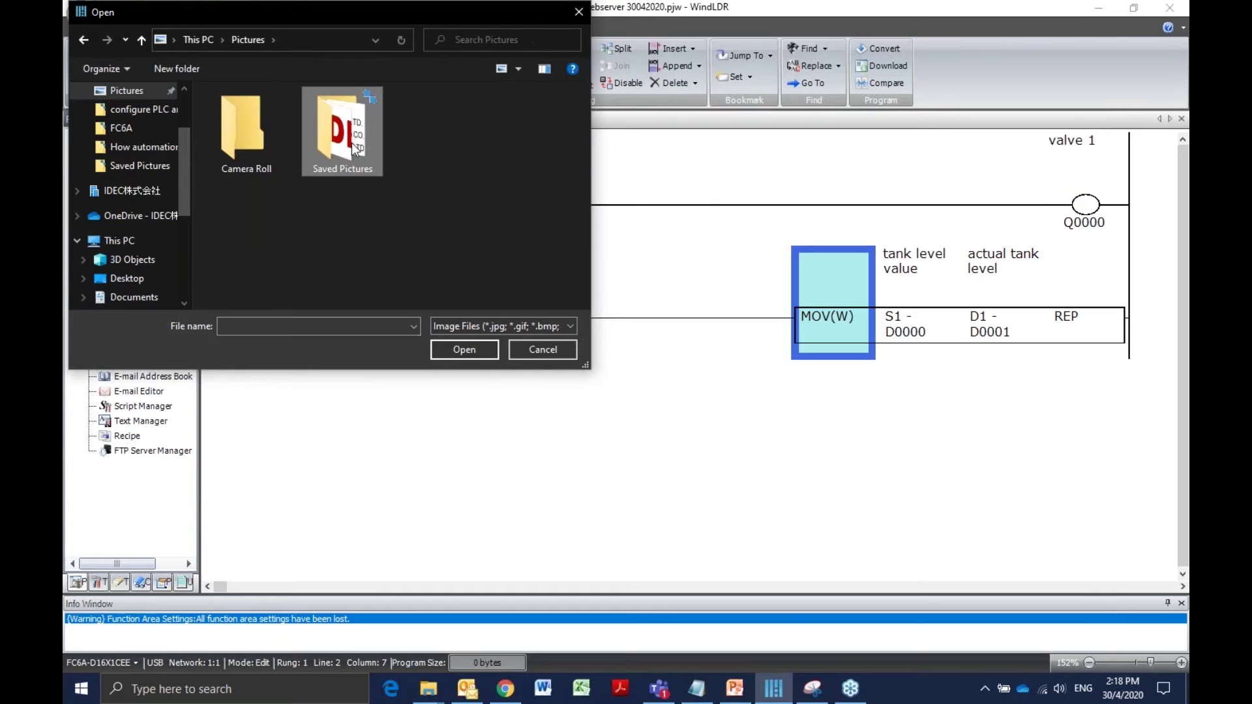
pyautogui.doubleClick(365, 149)
pyautogui.click(456, 164)
pyautogui.doubleClick(454, 162)
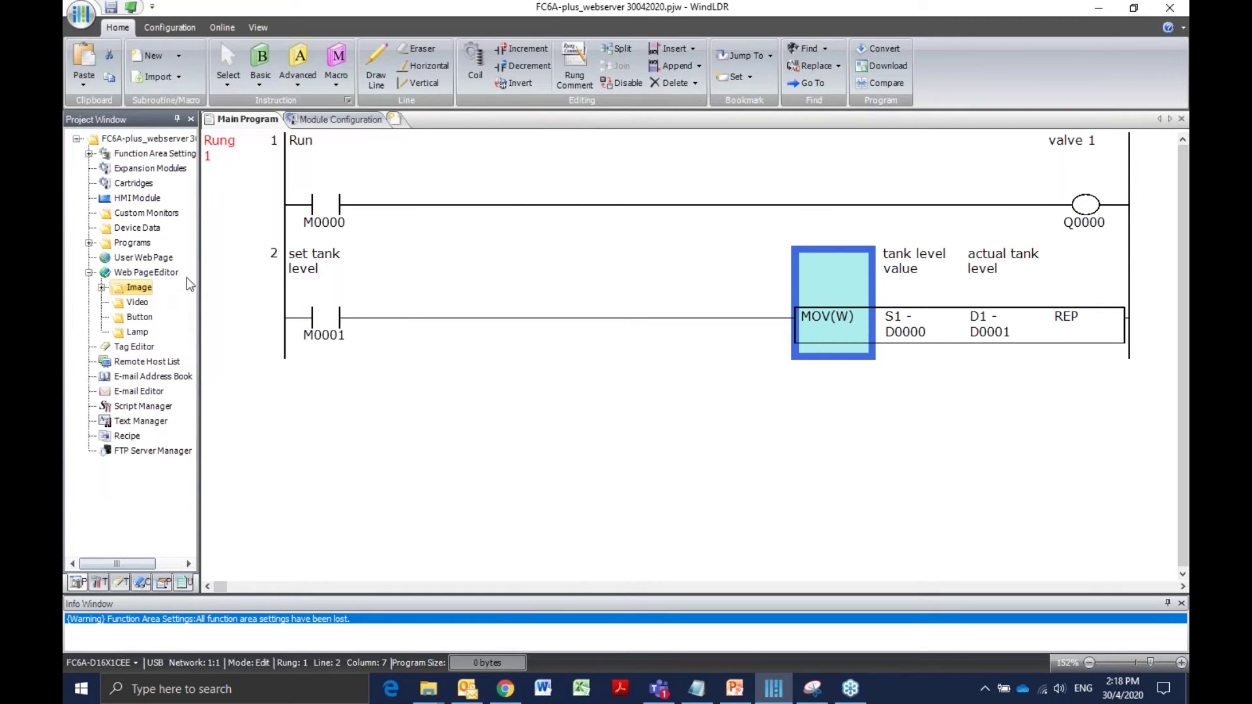
pyautogui.rightClick(141, 288)
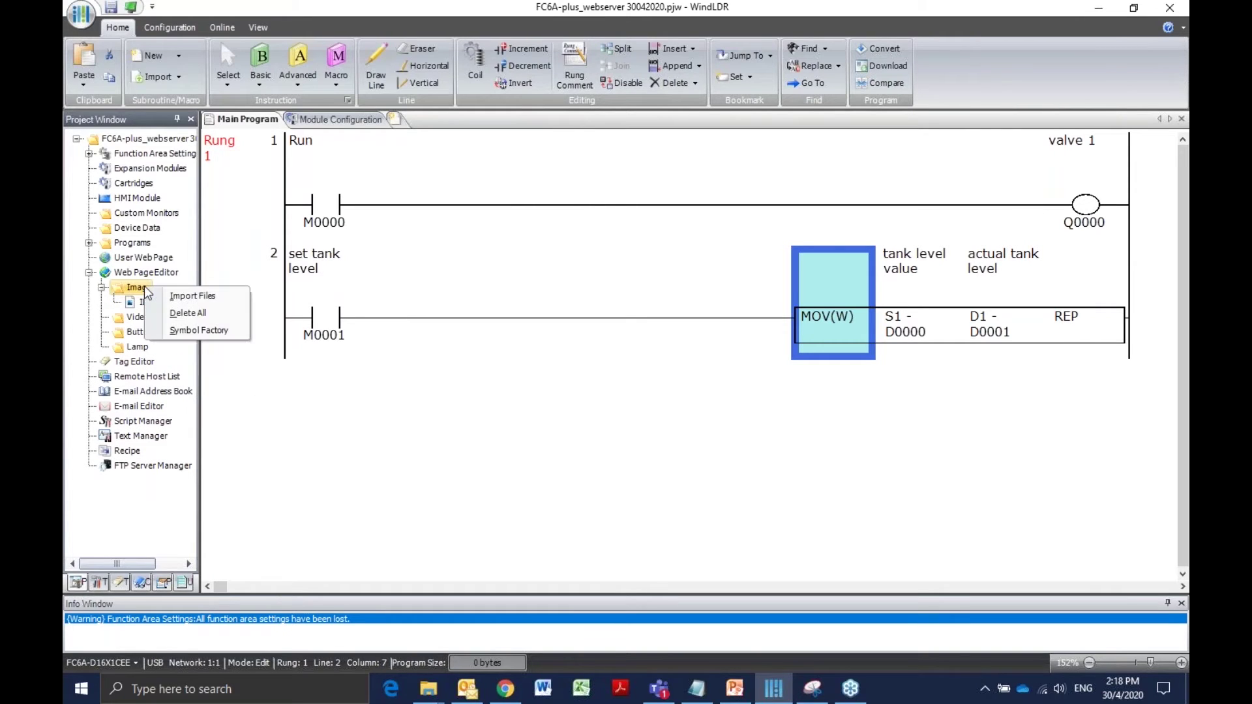
pyautogui.click(187, 331)
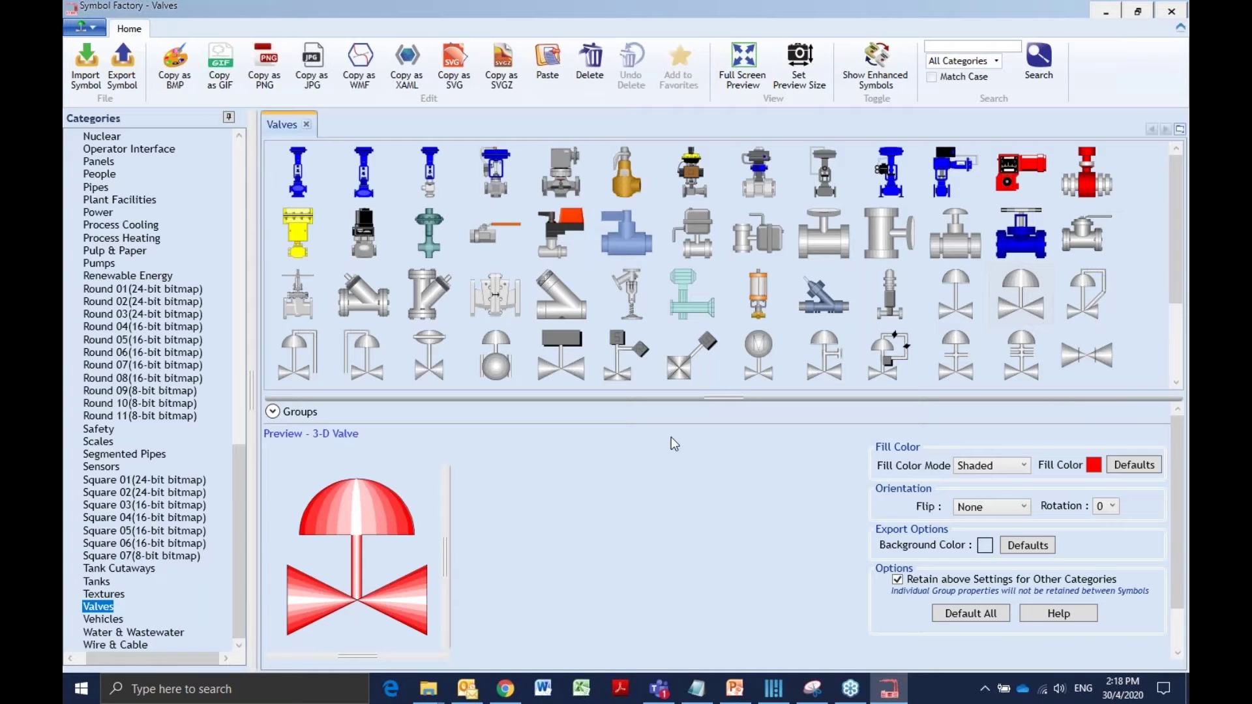
# Search the Symbol Factory library for 'tank' symbols.
pyautogui.moveTo(235, 448); pyautogui.dragTo(227, 323)
pyautogui.click(996, 46)
pyautogui.write('tank')
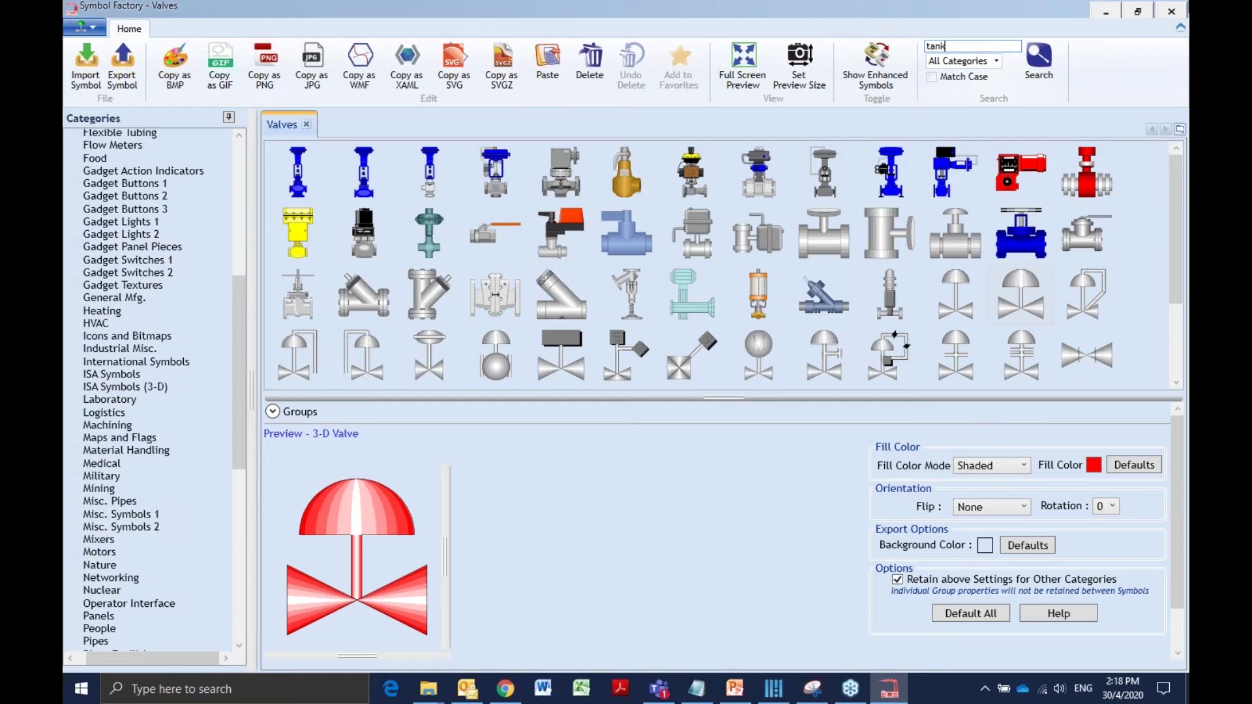
pyautogui.click(1038, 62)
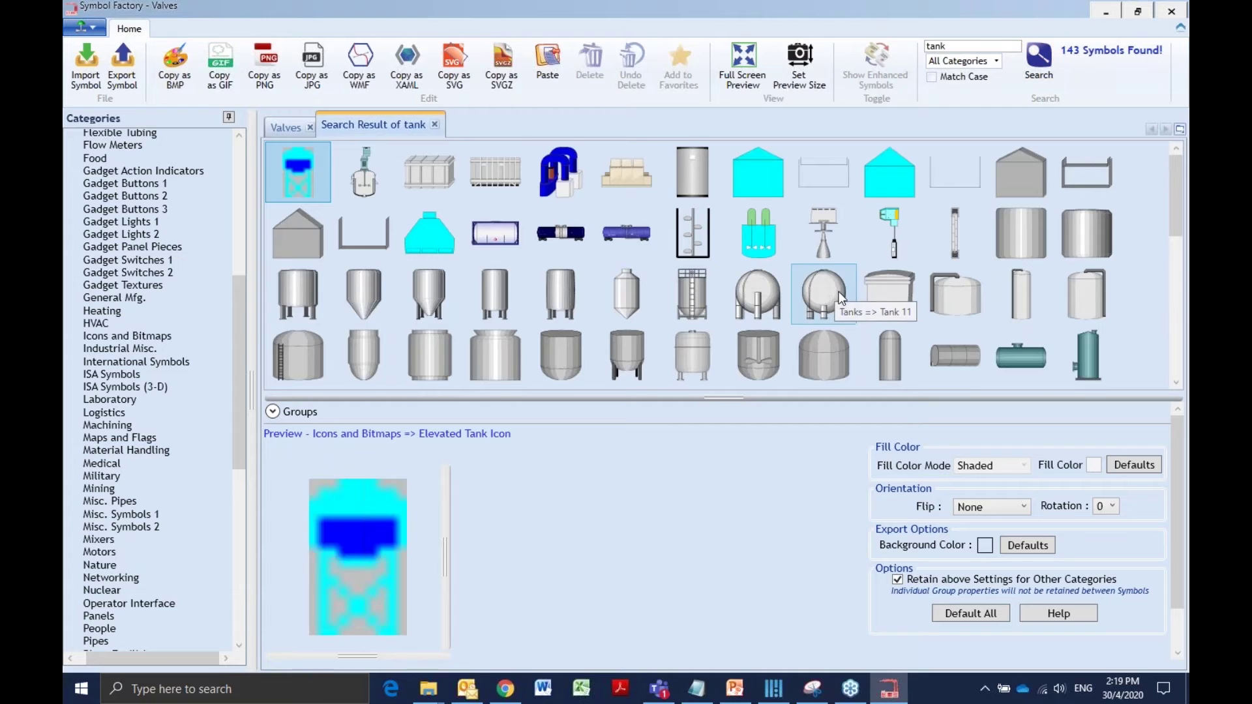
pyautogui.scroll(-5, 847, 300)
pyautogui.scroll(-3, 906, 303)
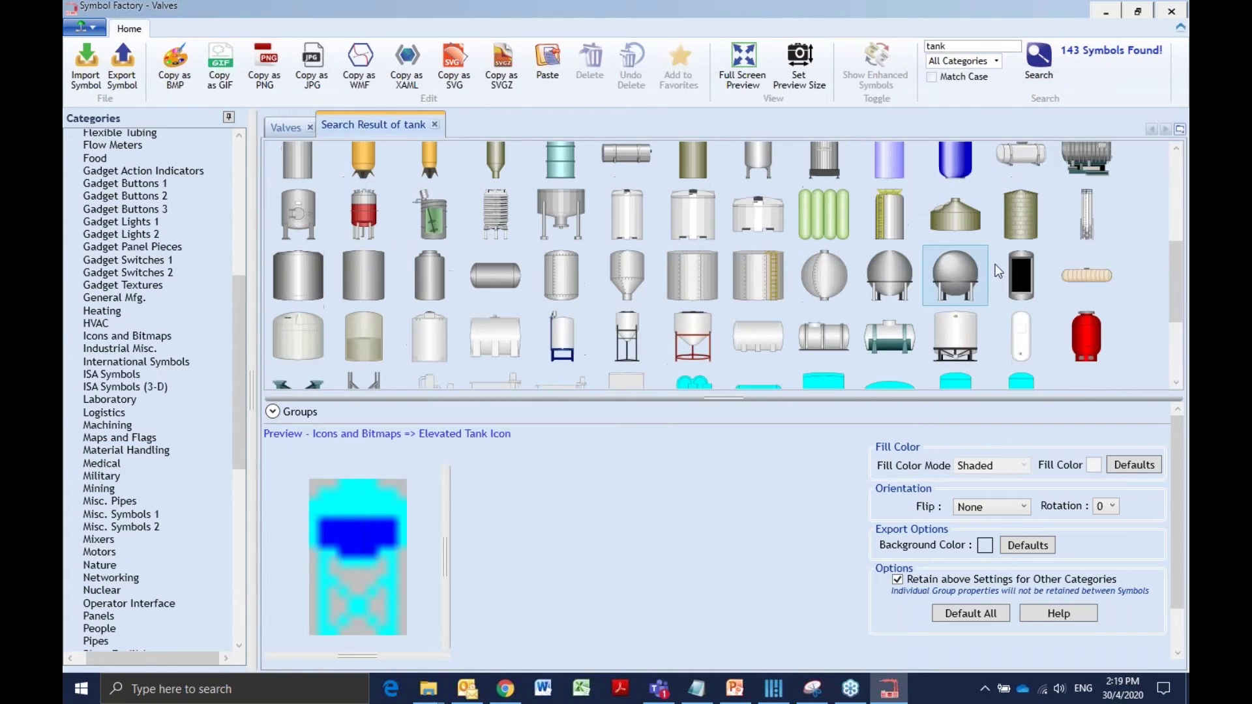
# Select Tank with cutaway and reset its fill to the original grey colours.
pyautogui.click(1021, 277)
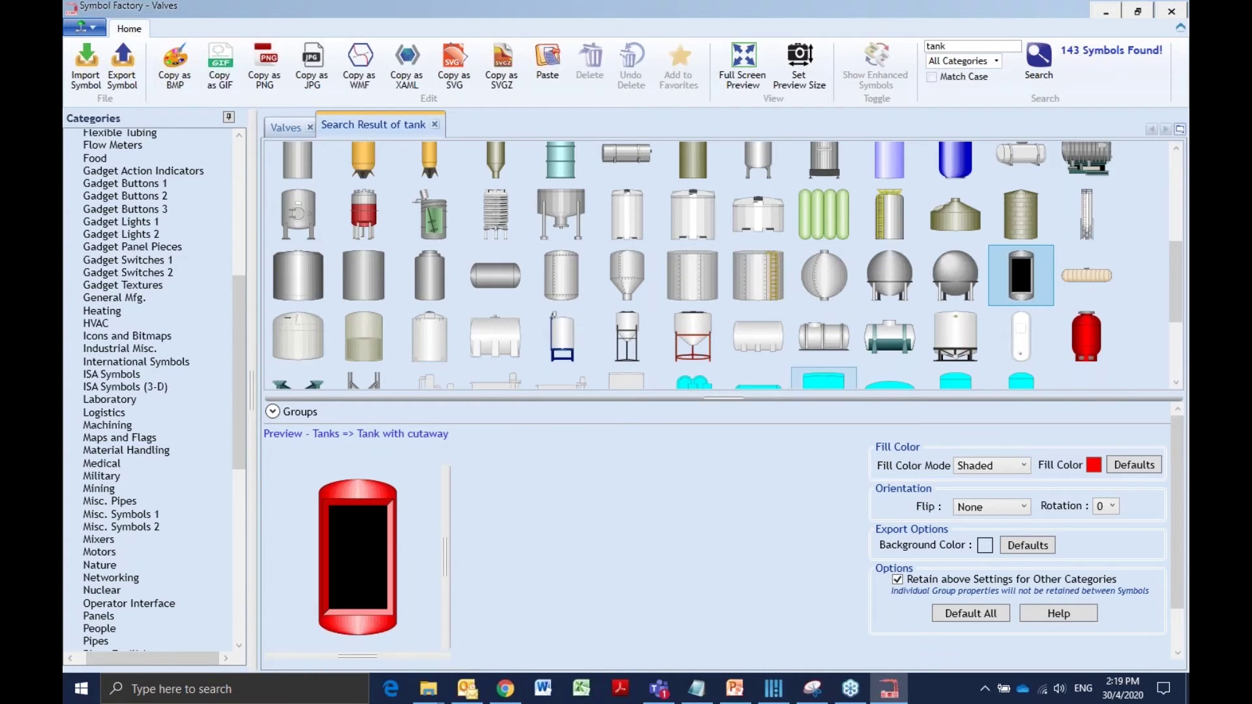
pyautogui.click(1092, 466)
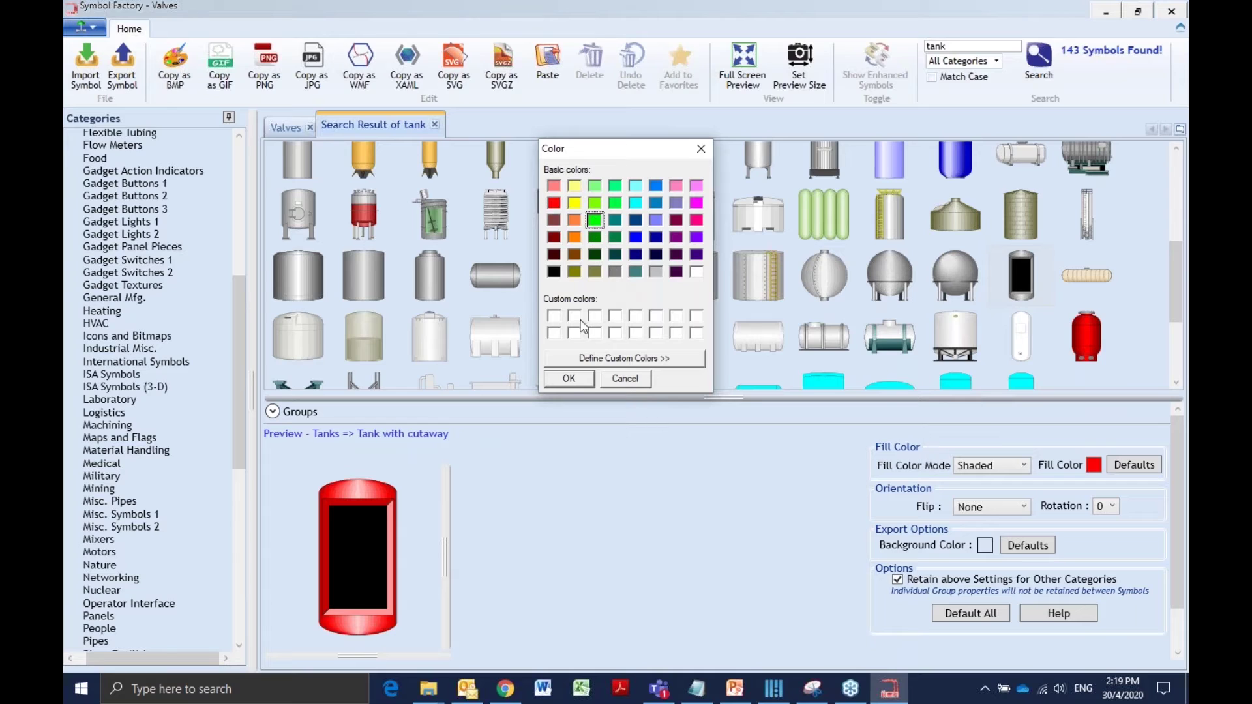
pyautogui.click(568, 379)
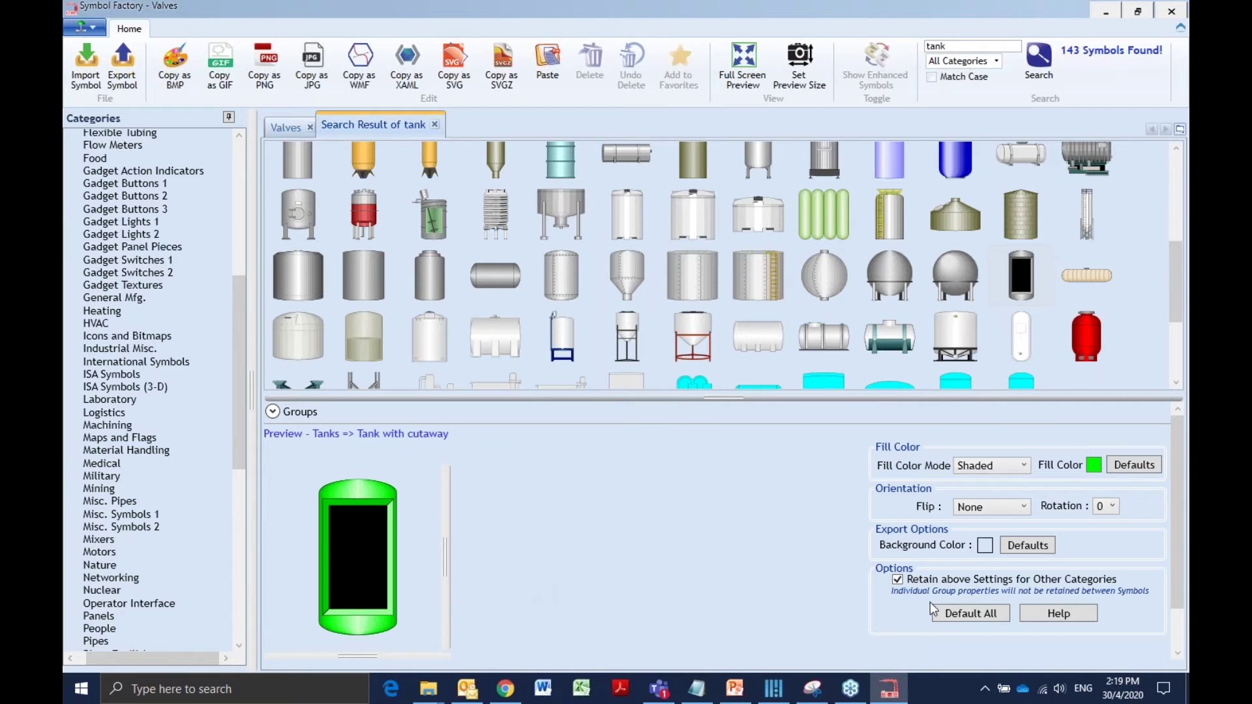
pyautogui.click(973, 616)
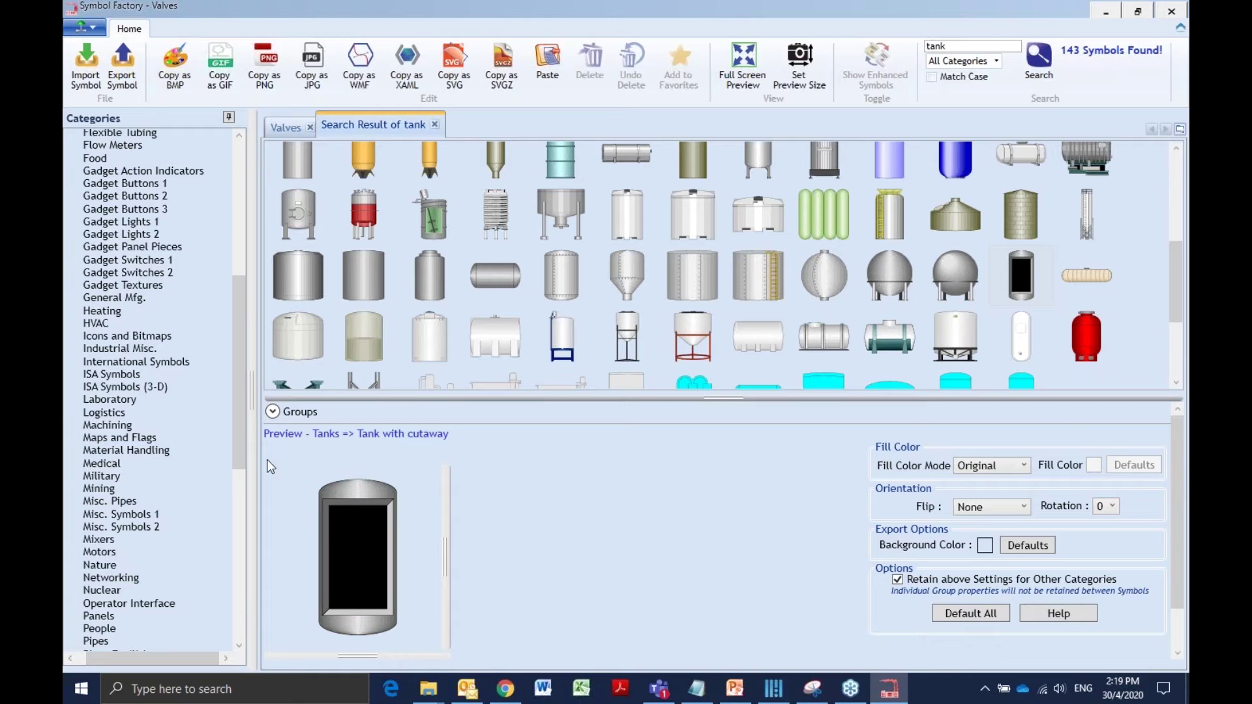
# Copy the grey cutaway tank as a BMP into WindLDR's images under the name tank1.
pyautogui.click(170, 65)
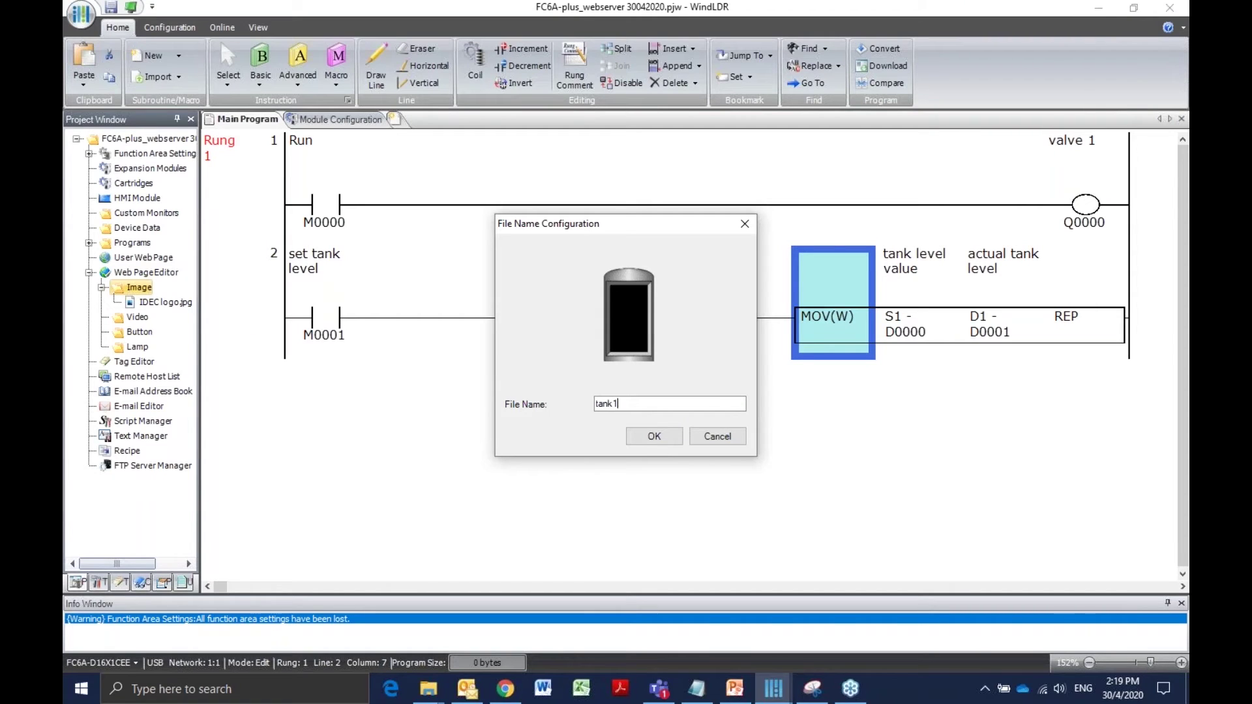
# Save the tank picture as tank1 and reopen Symbol Factory from the Image folder.
pyautogui.click(654, 436)
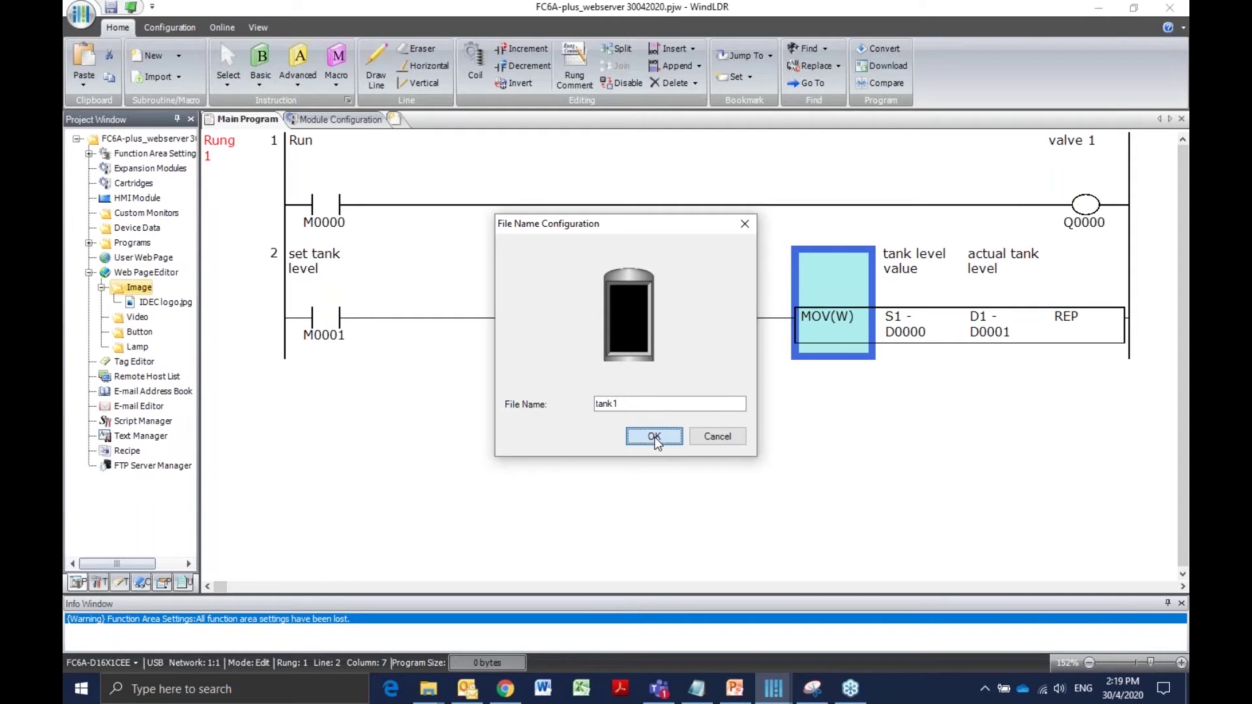
pyautogui.rightClick(141, 289)
pyautogui.click(195, 330)
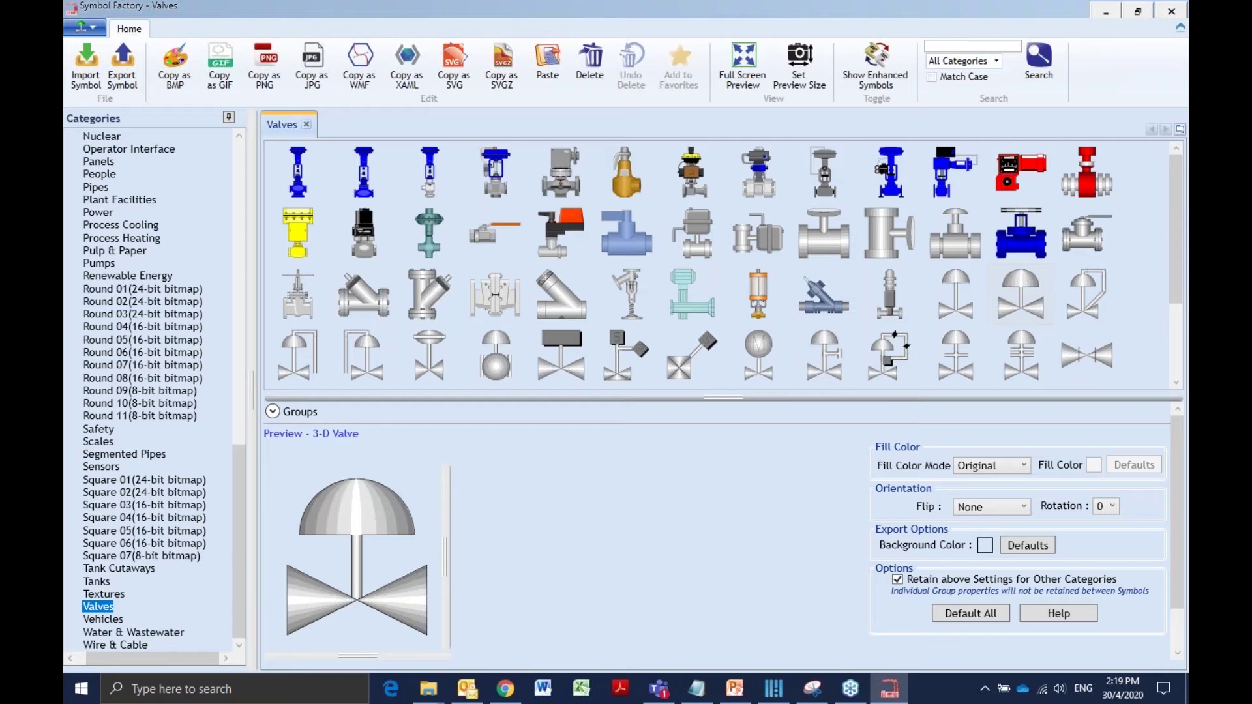
# Give the 3-D Valve a shaded green fill and add it to the images as valve on.
pyautogui.click(1027, 306)
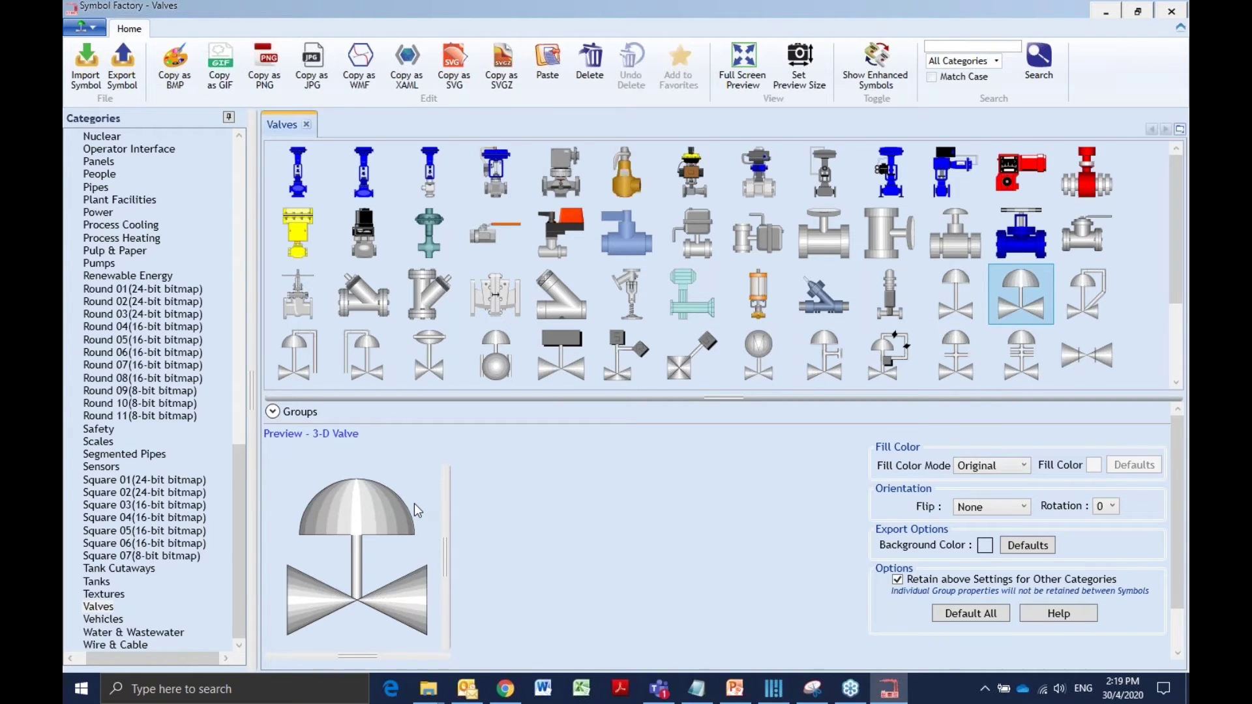
pyautogui.click(1002, 466)
pyautogui.click(978, 496)
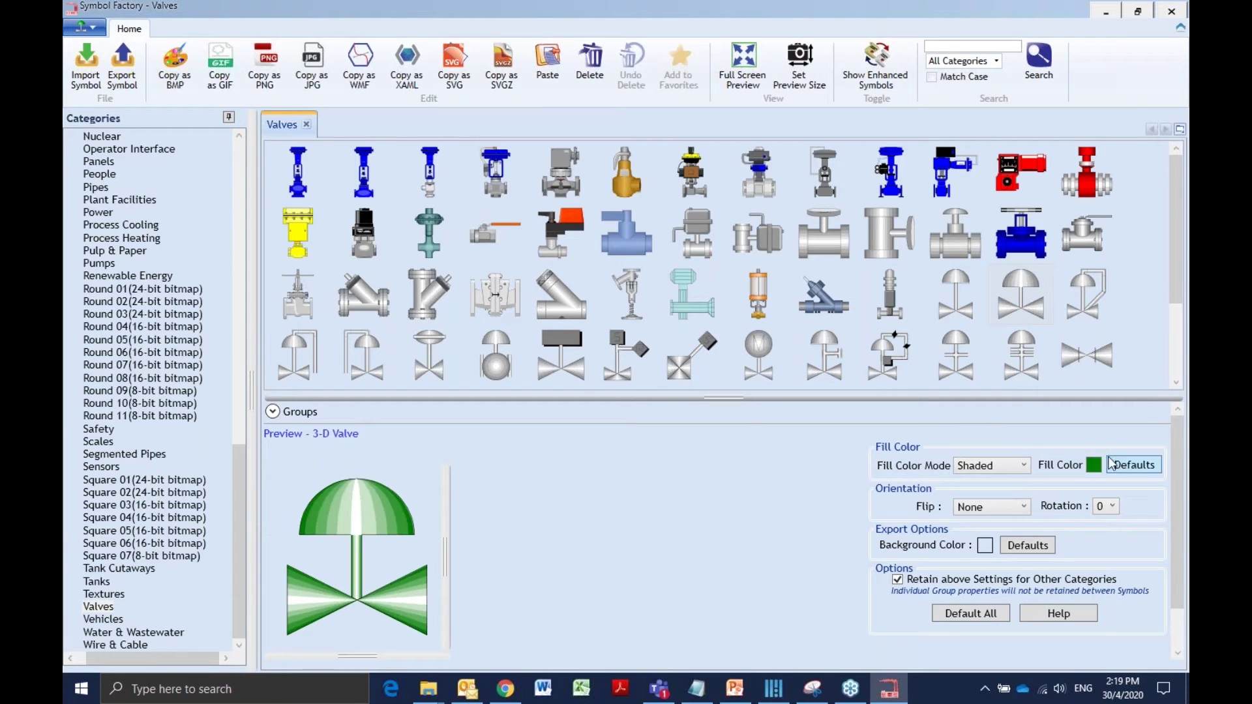
pyautogui.click(175, 65)
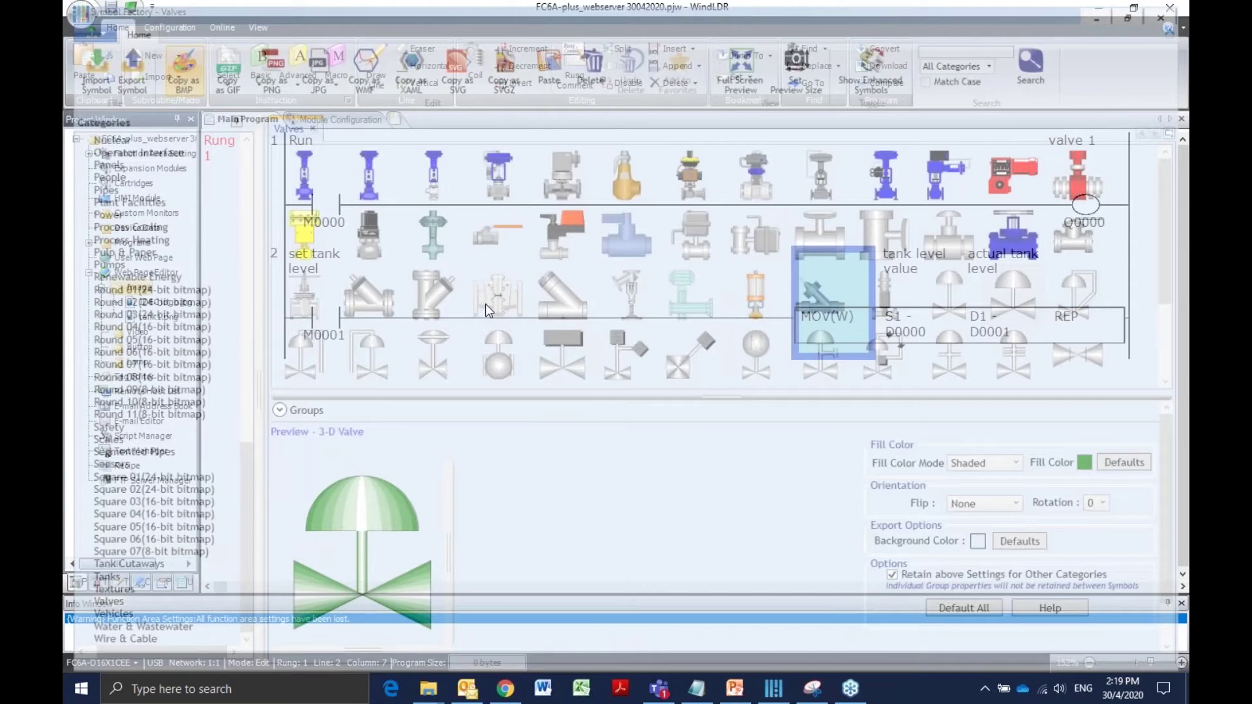
pyautogui.write('valve on')
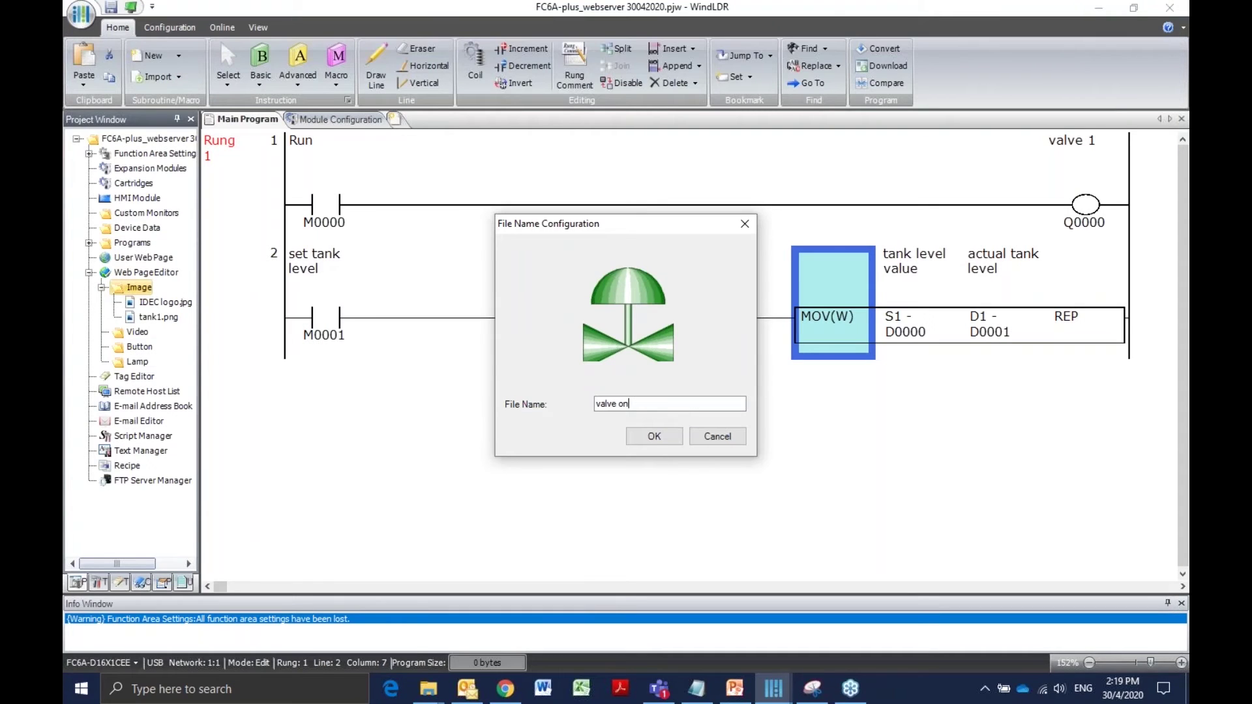
pyautogui.click(654, 436)
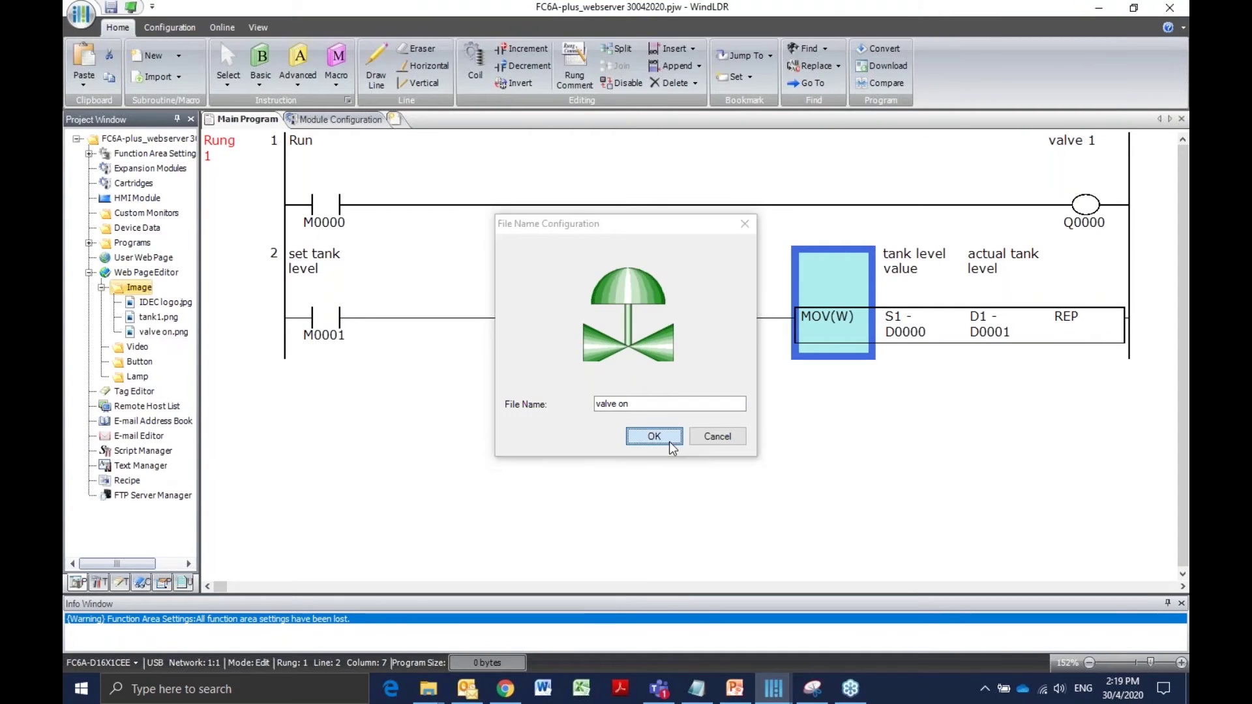
pyautogui.rightClick(161, 294)
pyautogui.click(189, 330)
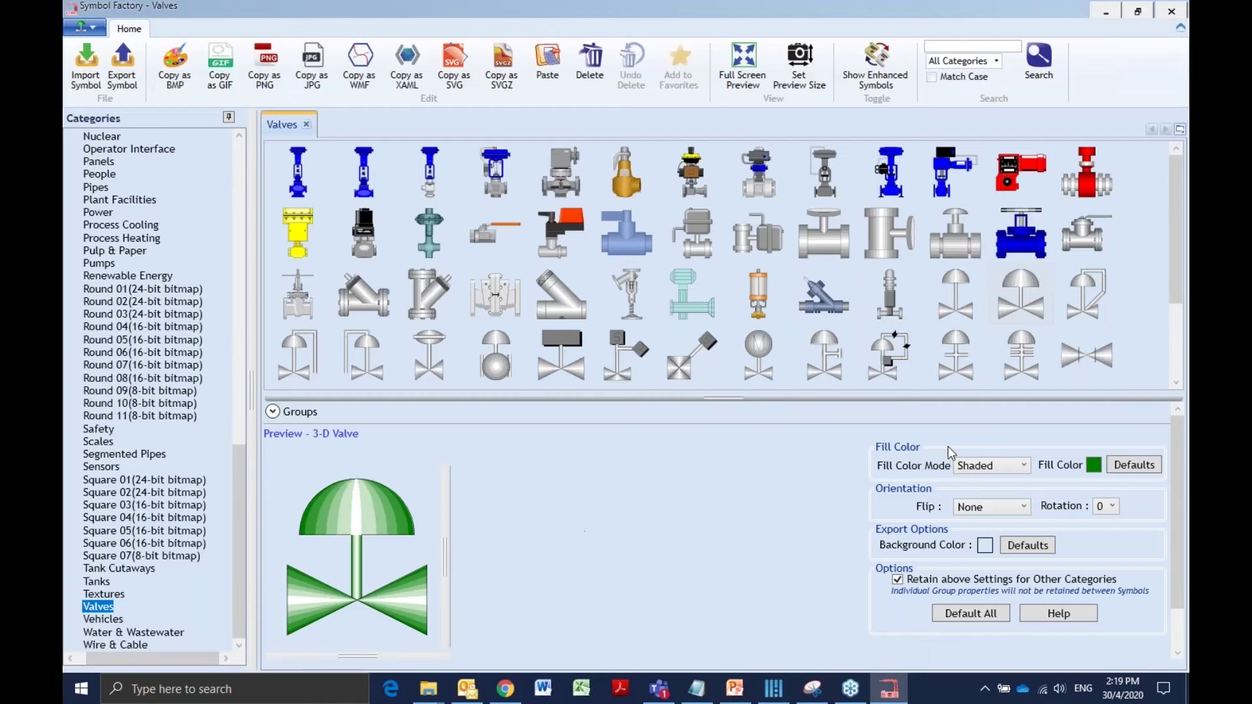
# Recolour the shaded 3-D Valve red and add it to the images as valve off.
pyautogui.click(1012, 466)
pyautogui.click(975, 493)
pyautogui.click(1094, 465)
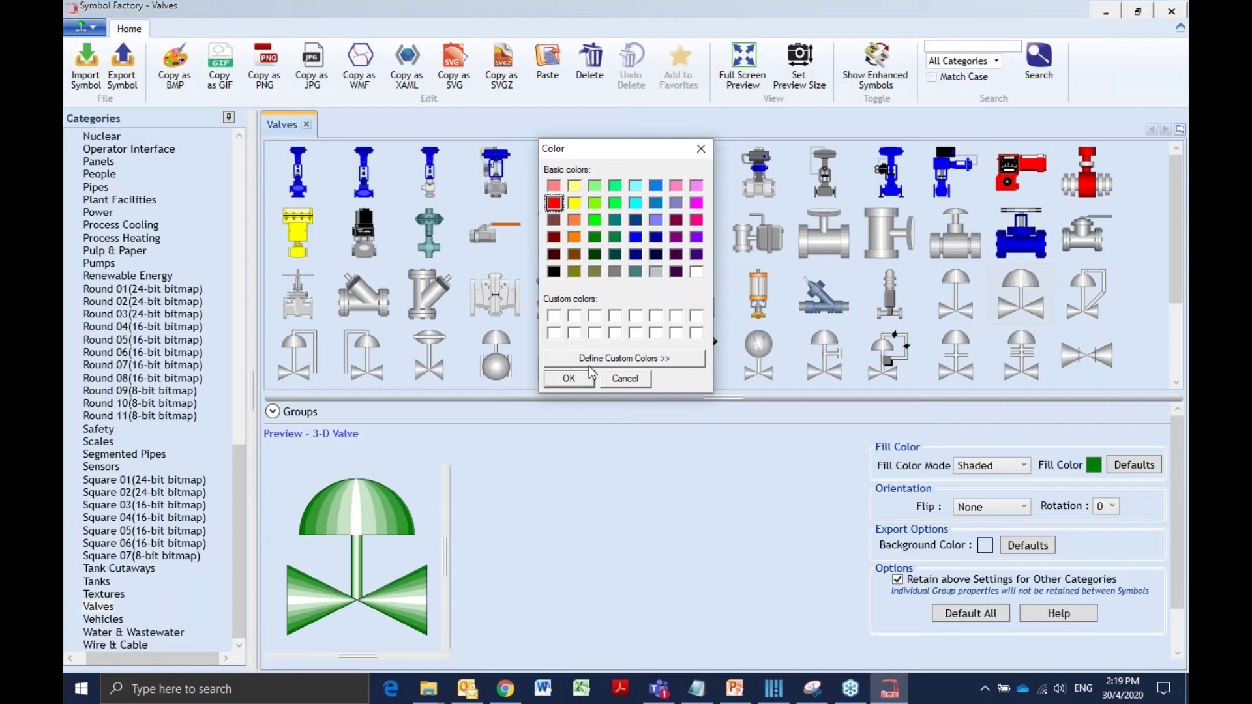
pyautogui.click(569, 379)
pyautogui.click(175, 65)
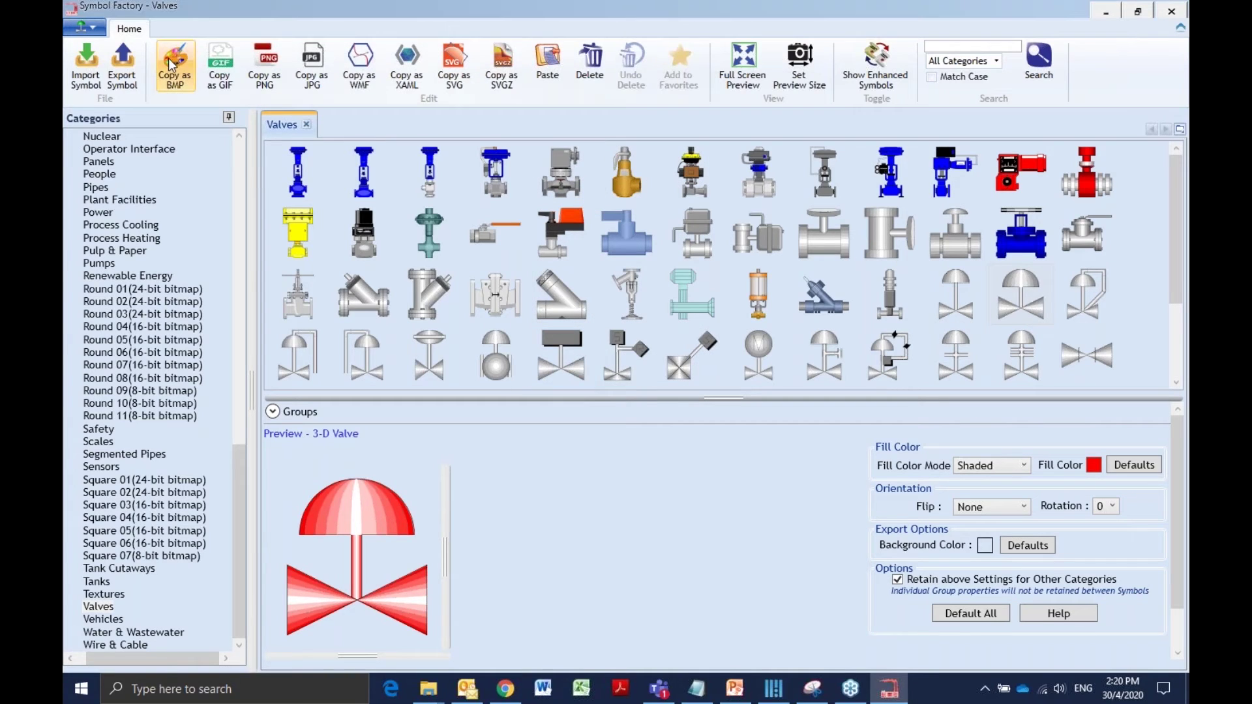
pyautogui.write('valve off')
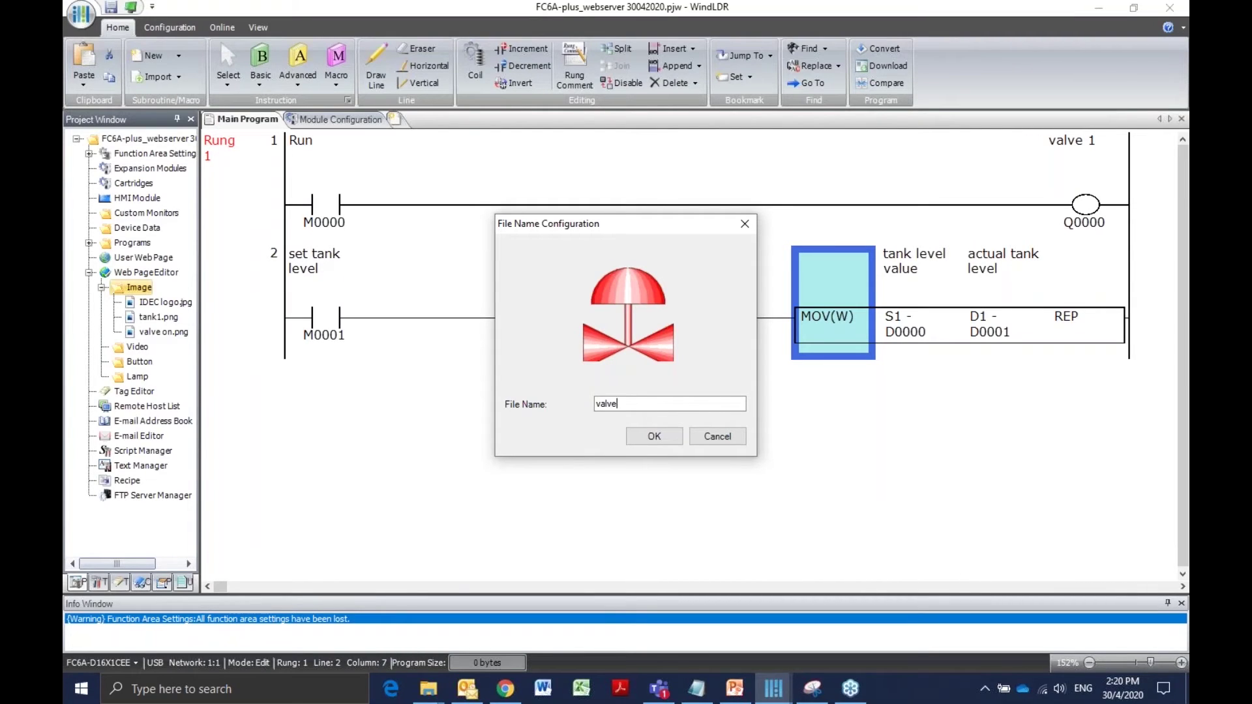
pyautogui.click(654, 436)
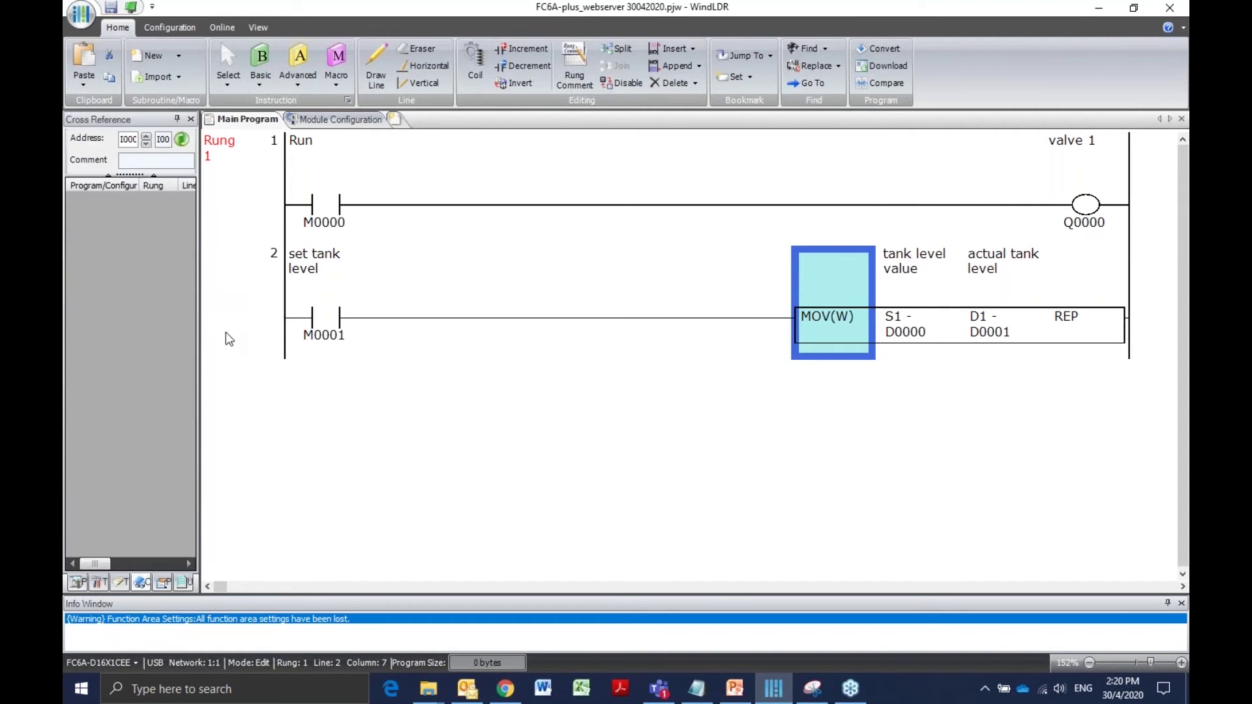
pyautogui.click(74, 582)
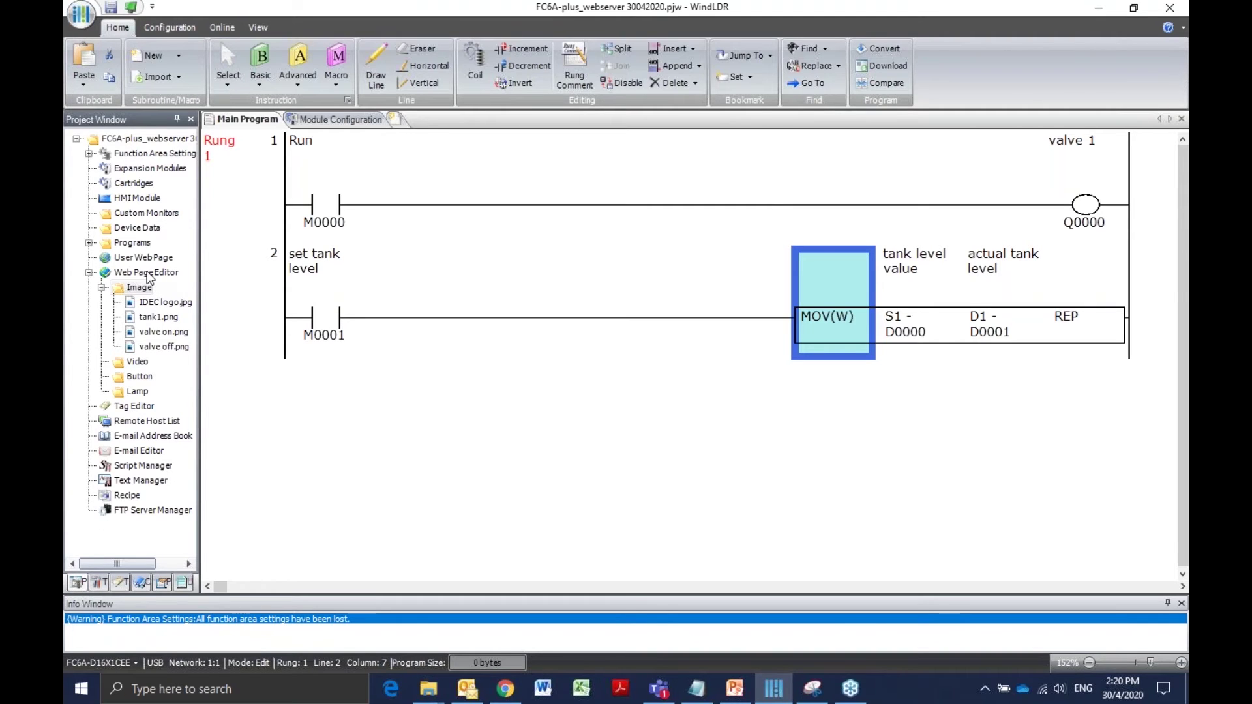
# Place an IDEC logo.jpg image, widened to about 350 px, at the page's top-left.
pyautogui.doubleClick(147, 274)
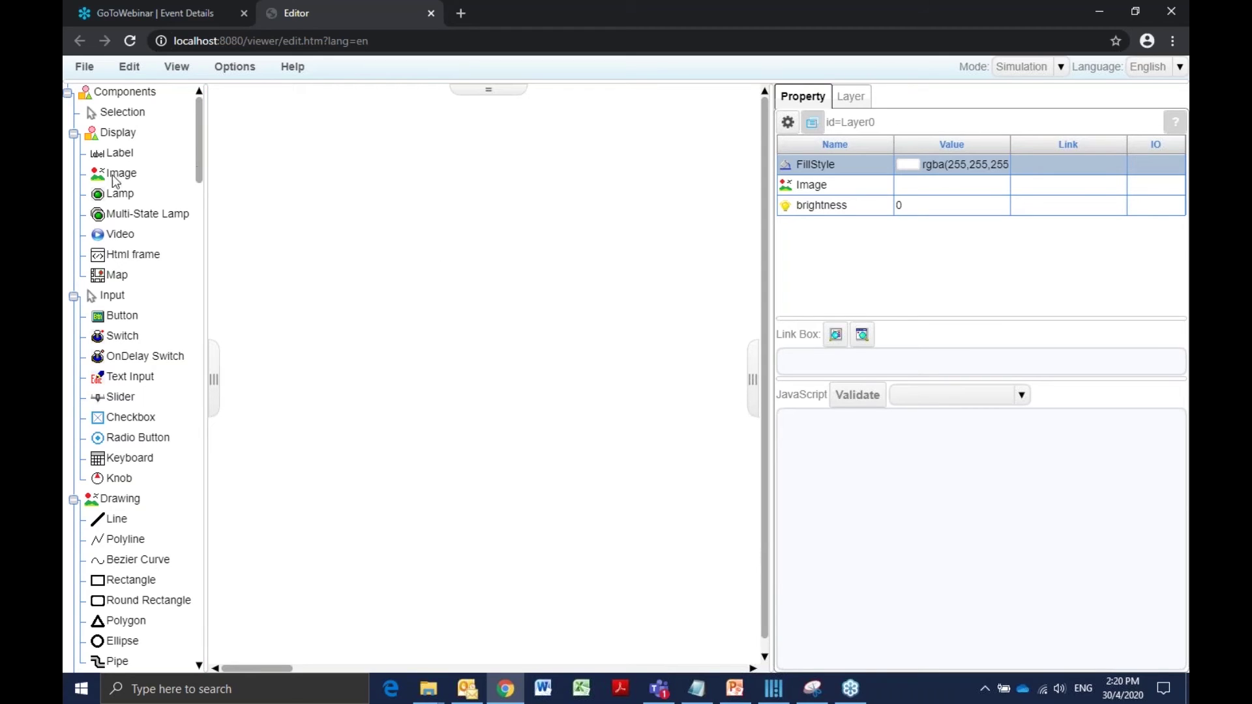
pyautogui.moveTo(123, 180); pyautogui.dragTo(251, 158)
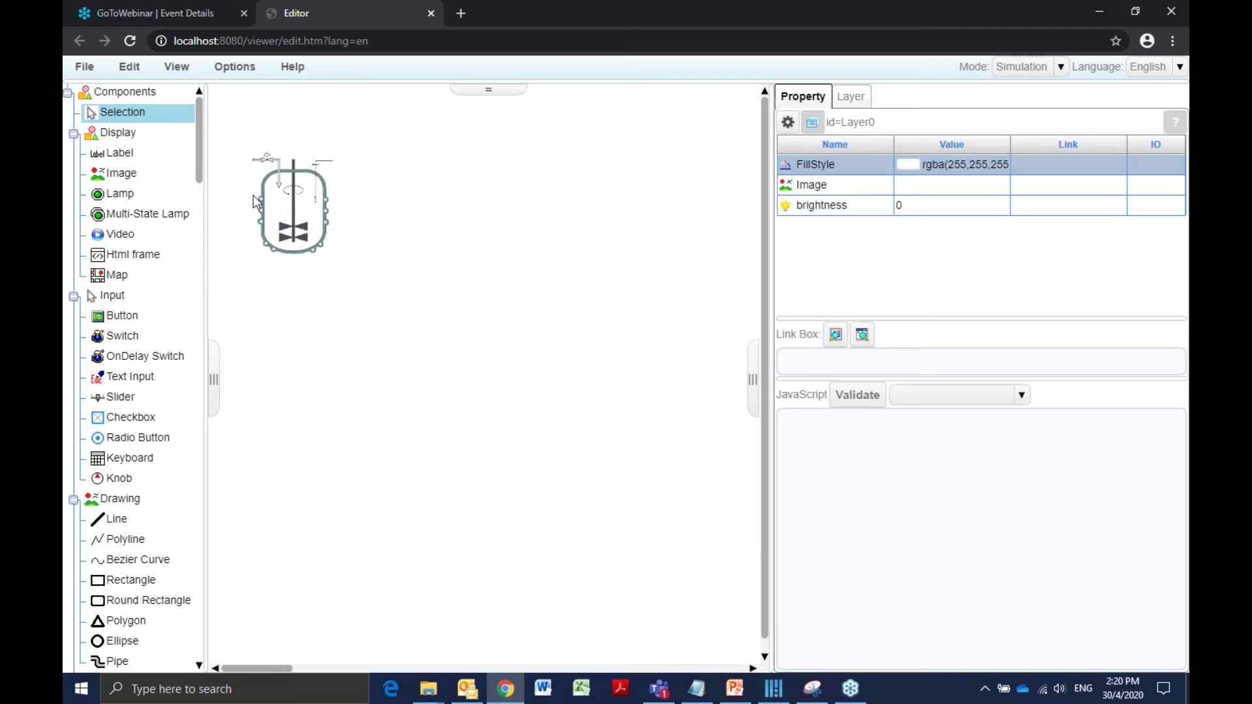
pyautogui.click(307, 240)
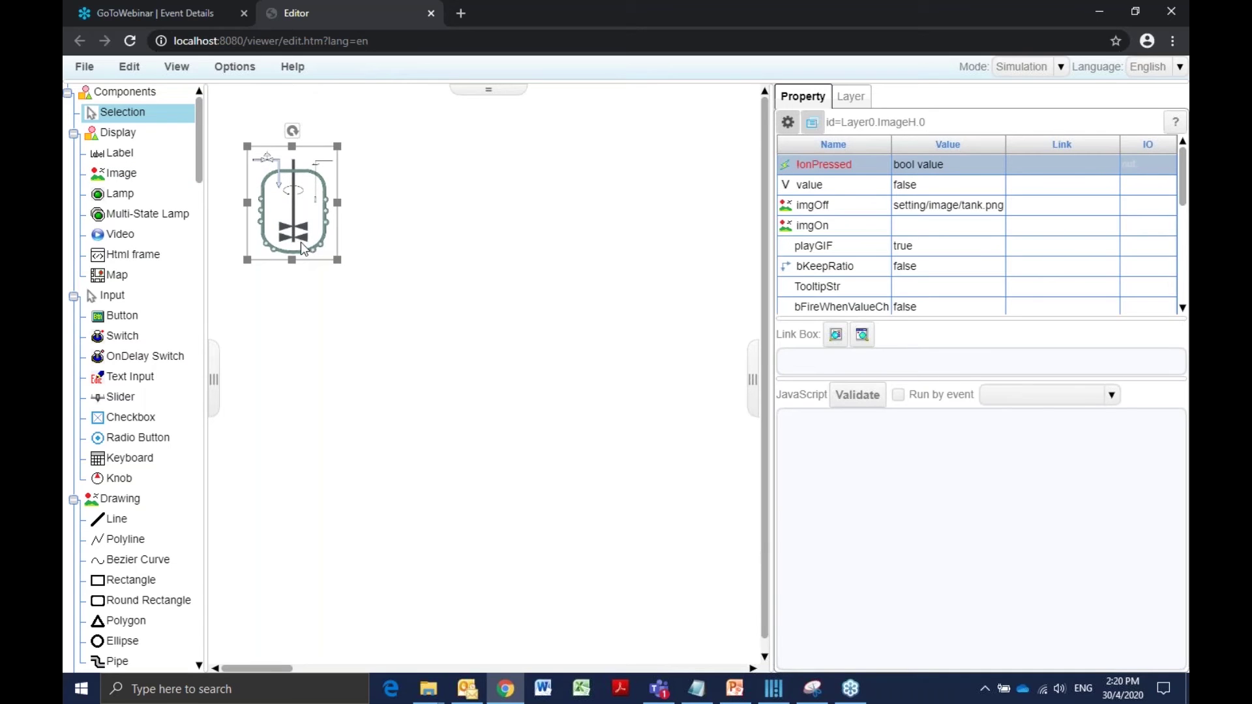
pyautogui.click(979, 205)
pyautogui.doubleClick(930, 236)
pyautogui.click(943, 258)
pyautogui.click(1080, 410)
pyautogui.moveTo(339, 202); pyautogui.dragTo(474, 203)
pyautogui.moveTo(380, 147); pyautogui.dragTo(364, 115)
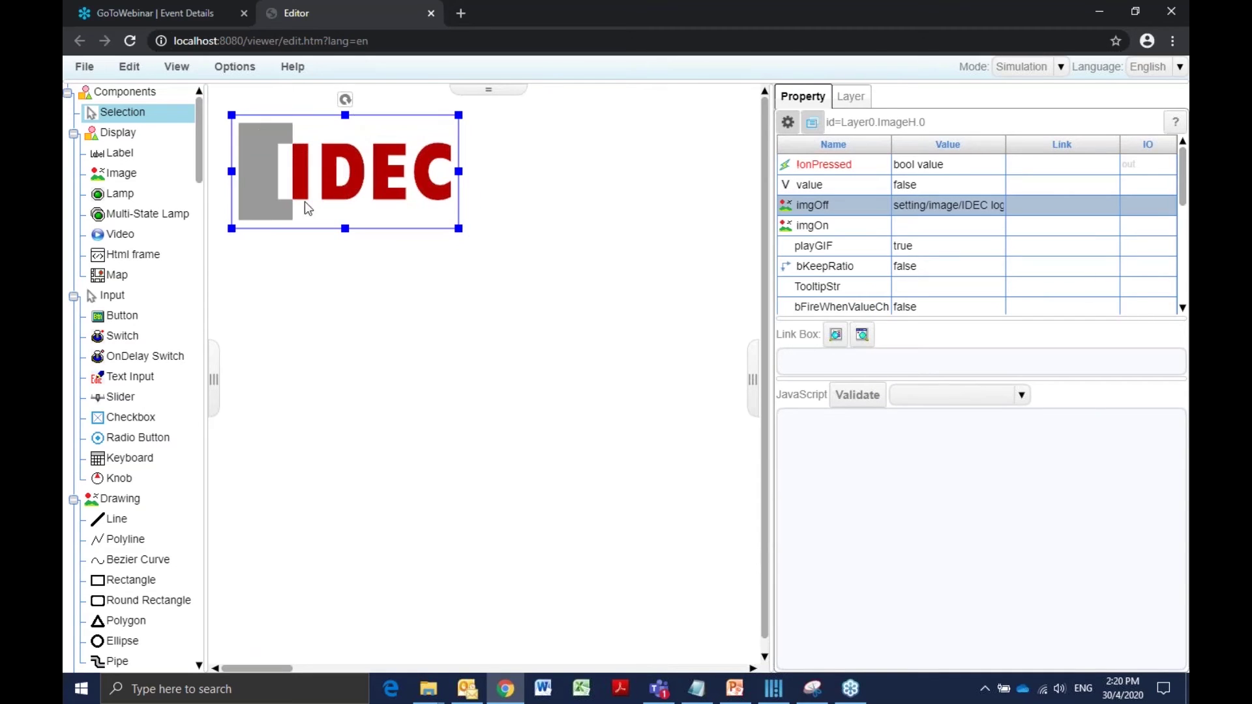
# Add a tank1.png image below the logo and enlarge it.
pyautogui.click(121, 174)
pyautogui.click(256, 307)
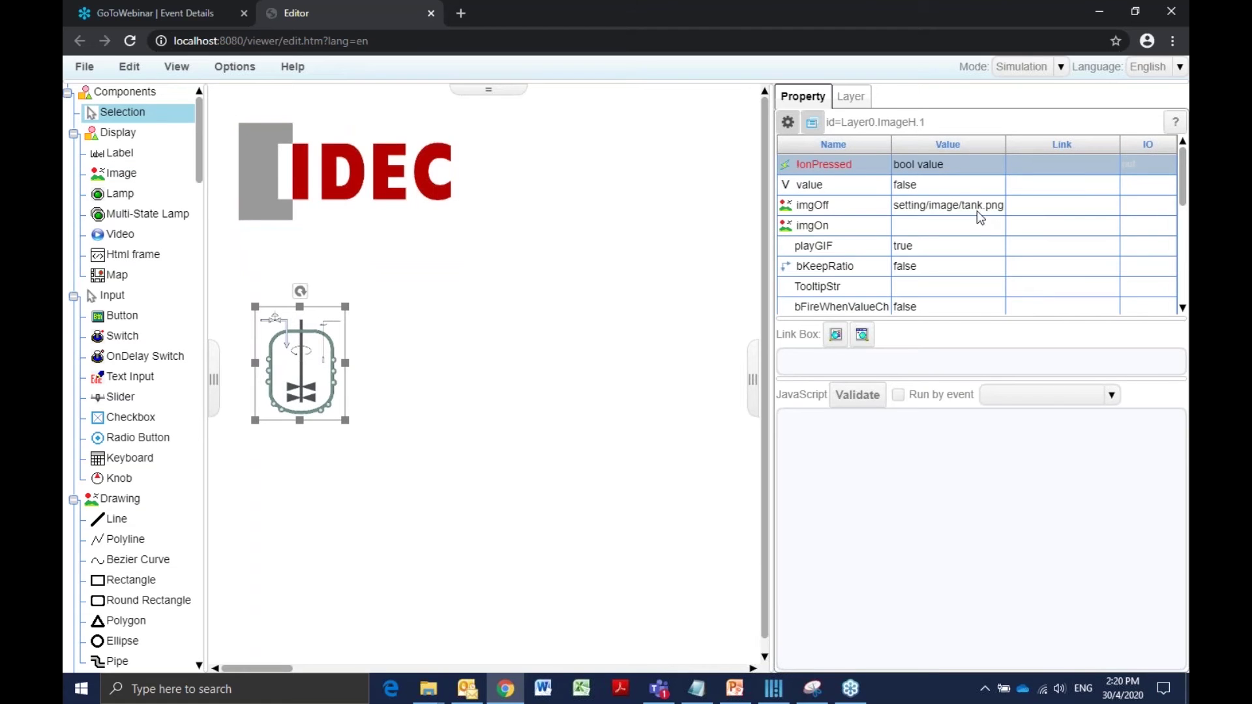
pyautogui.click(978, 206)
pyautogui.click(968, 311)
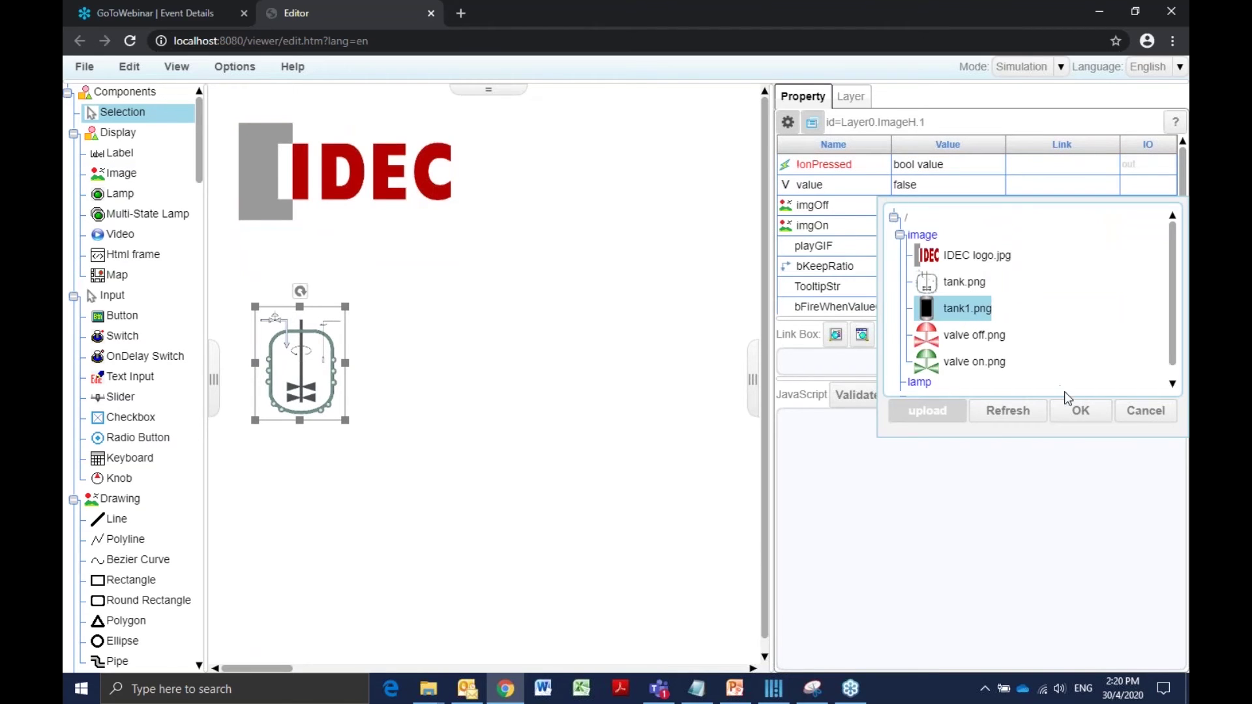
pyautogui.click(1077, 410)
pyautogui.moveTo(344, 420); pyautogui.dragTo(447, 543)
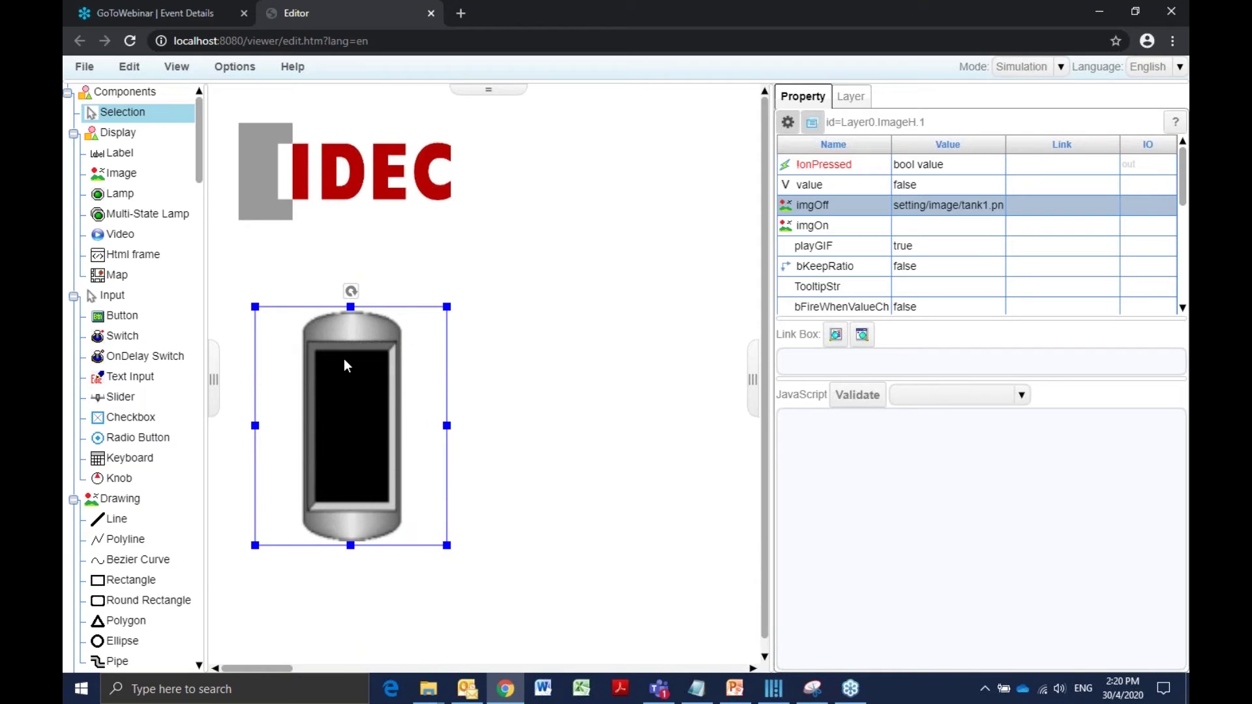
# Add a valve image right of the tank with off image valve off.png and on image valve on.png.
pyautogui.click(123, 173)
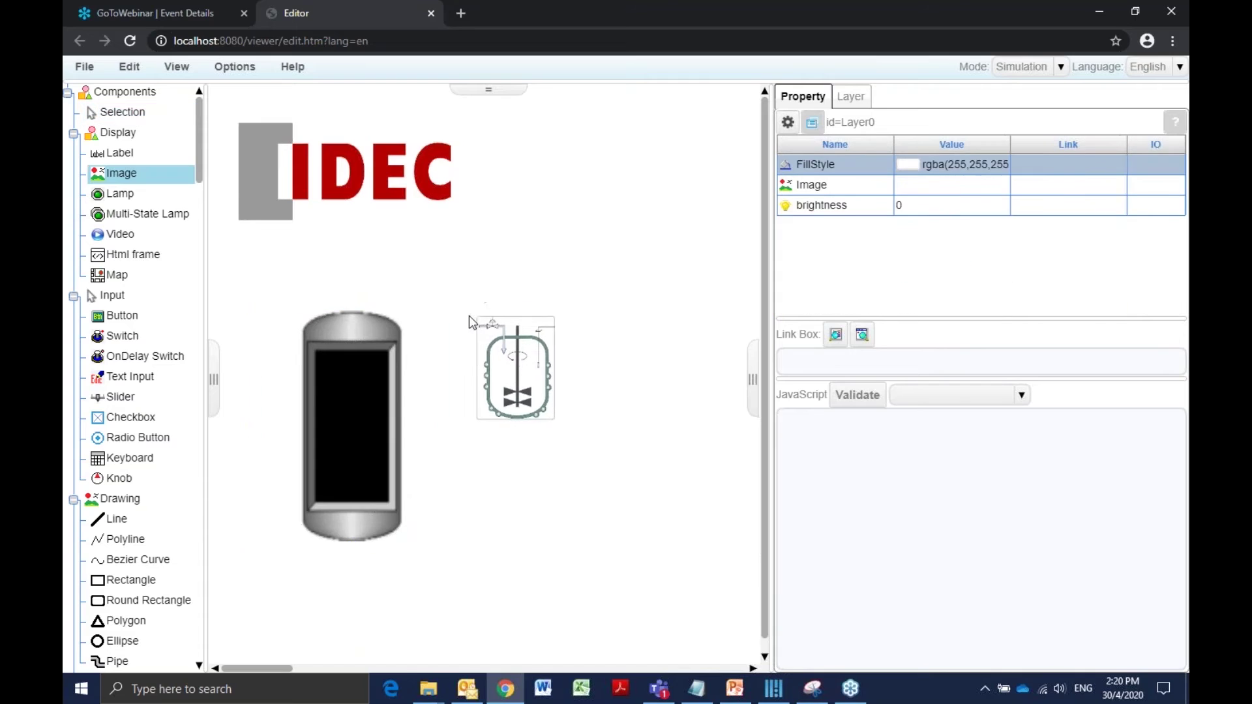
pyautogui.click(468, 317)
pyautogui.click(513, 349)
pyautogui.click(954, 204)
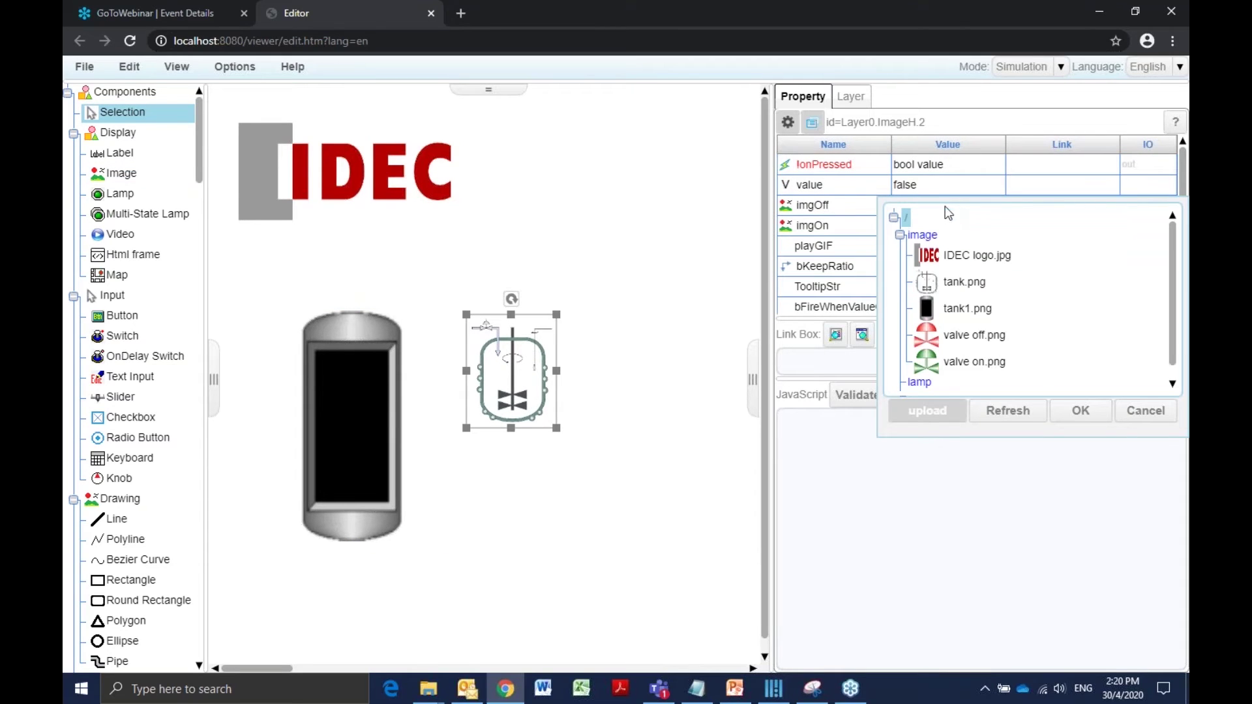
pyautogui.click(931, 339)
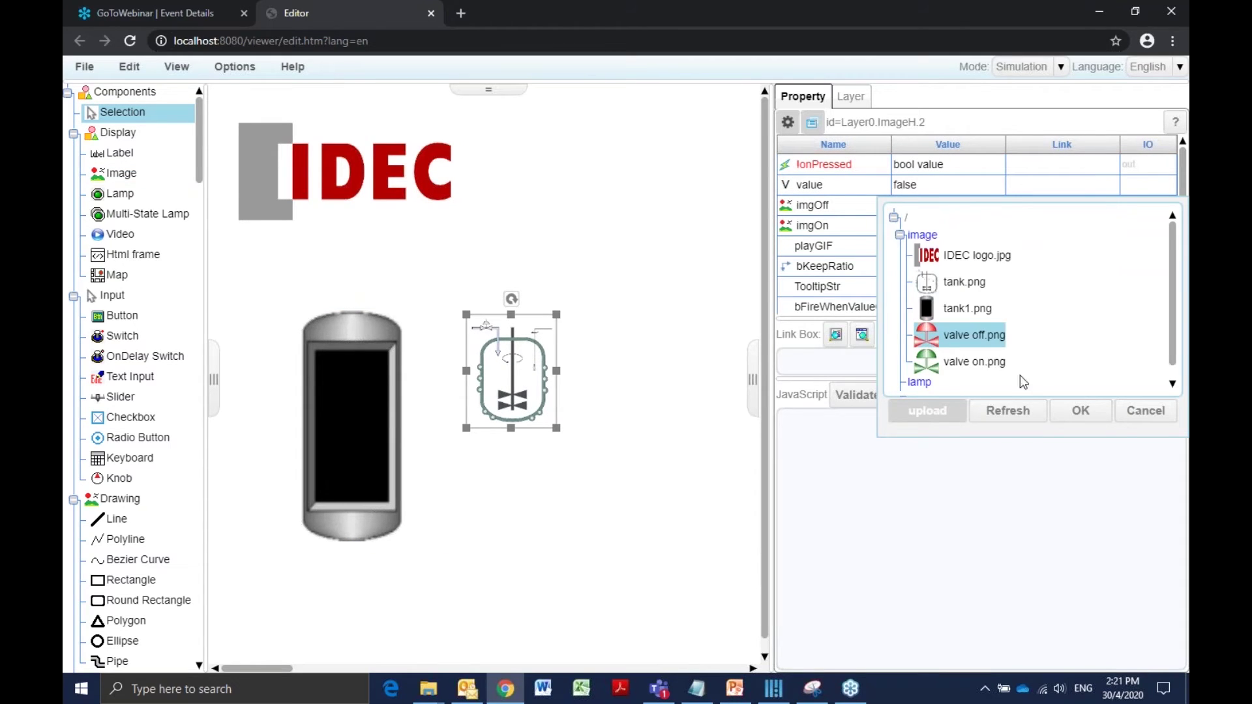
pyautogui.click(1076, 410)
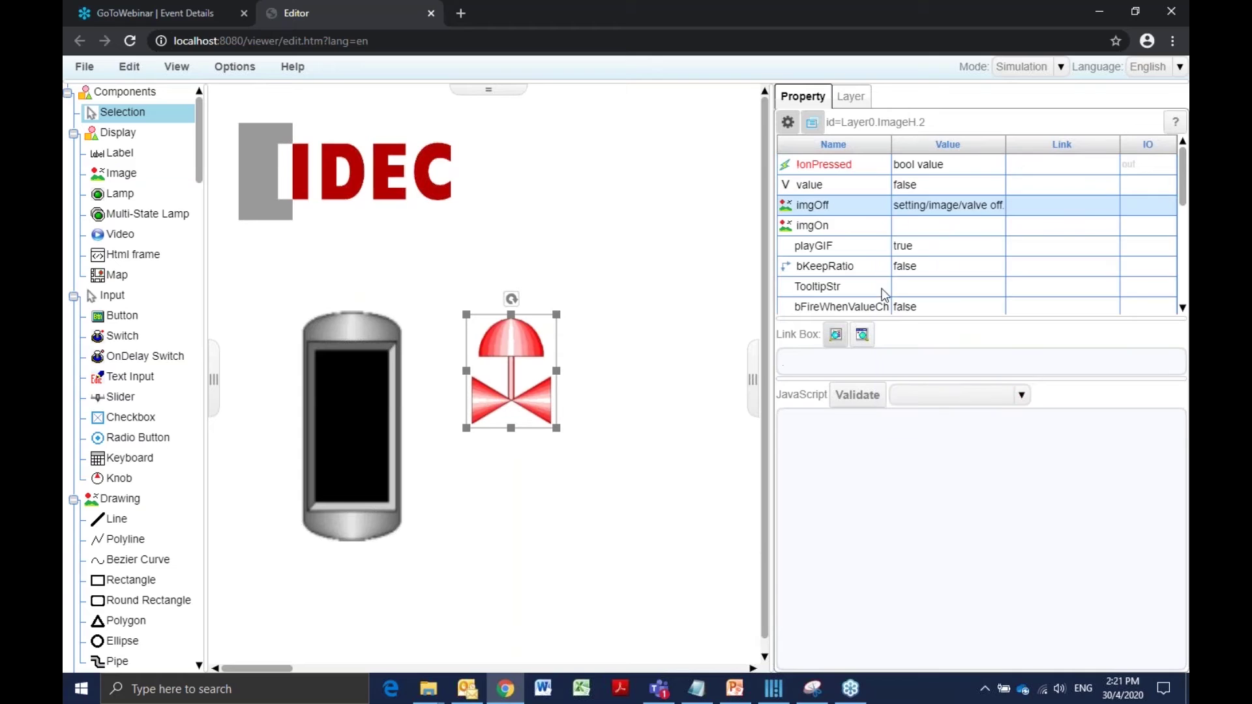
pyautogui.click(947, 233)
pyautogui.click(968, 384)
pyautogui.click(1063, 430)
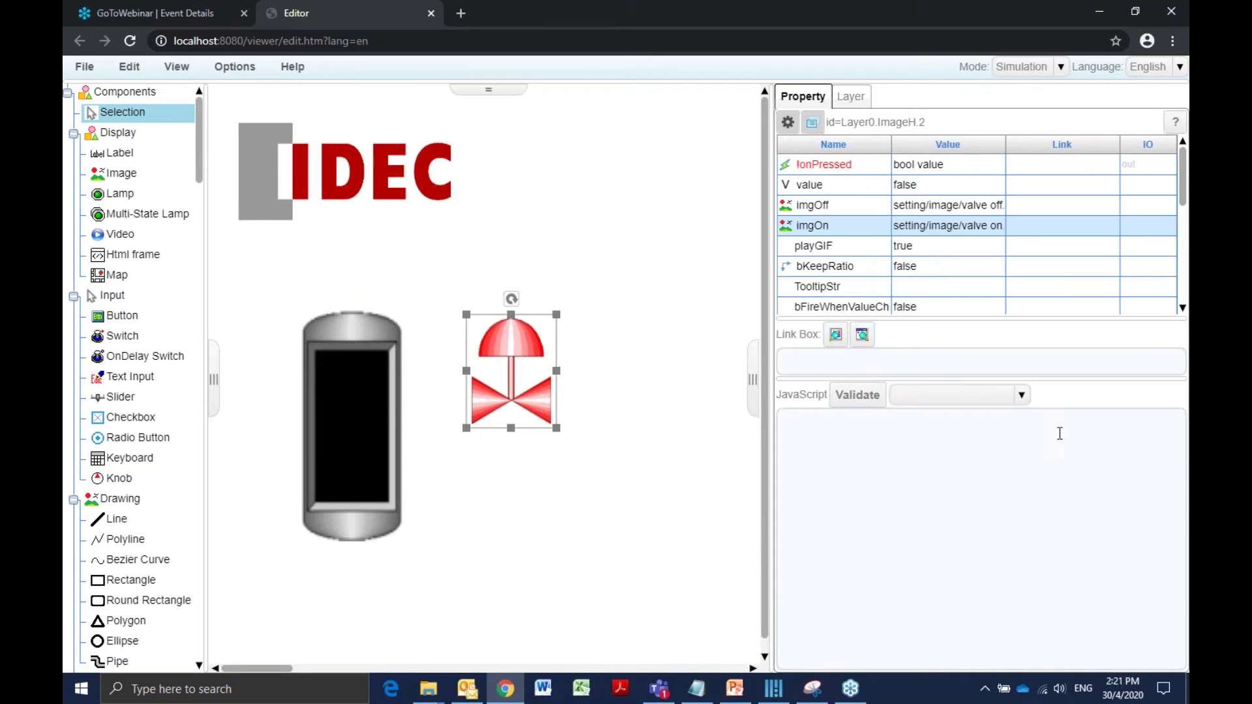
pyautogui.click(573, 319)
pyautogui.click(511, 348)
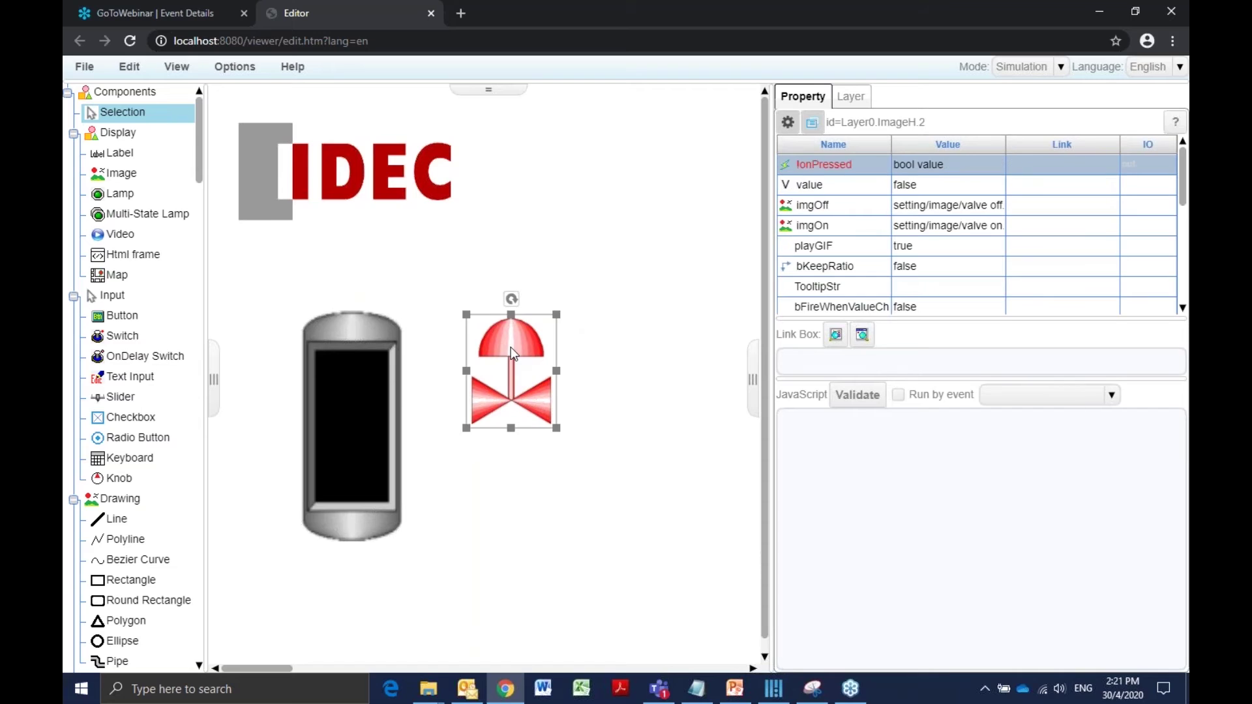
pyautogui.click(676, 296)
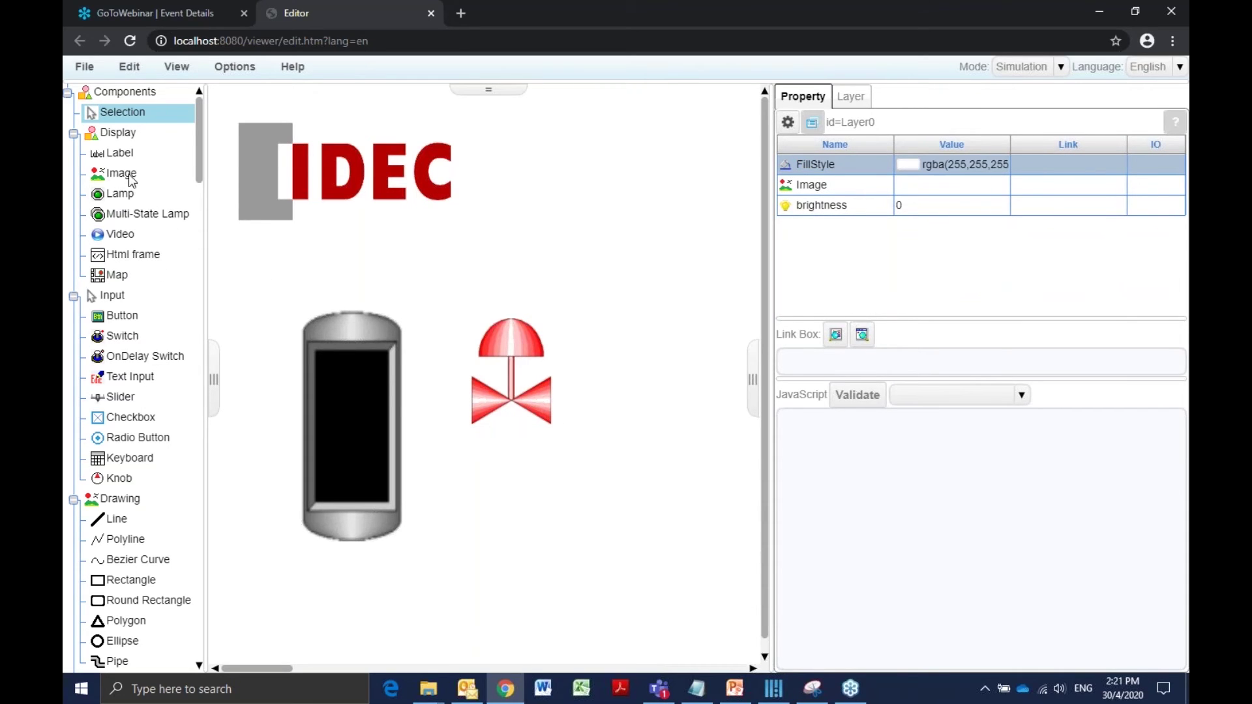
# Place a button captioned Run between the logo and the tank.
pyautogui.moveTo(119, 317); pyautogui.dragTo(265, 245)
pyautogui.click(303, 273)
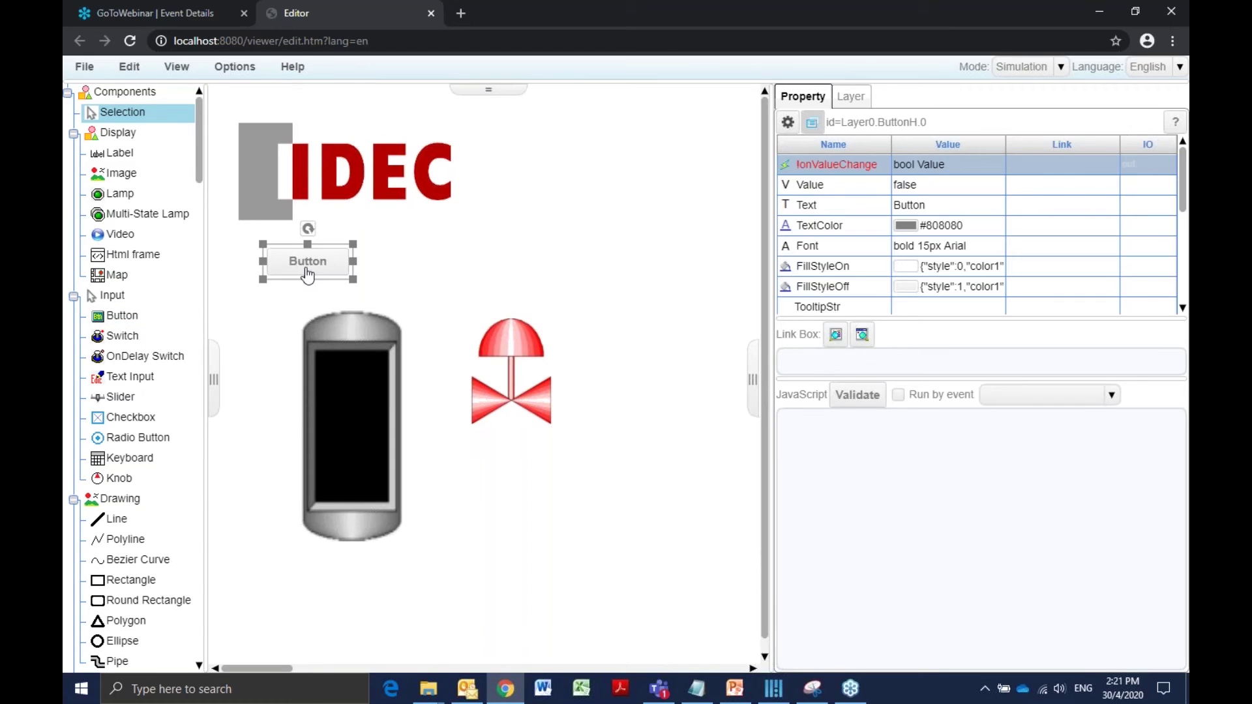
pyautogui.click(935, 205)
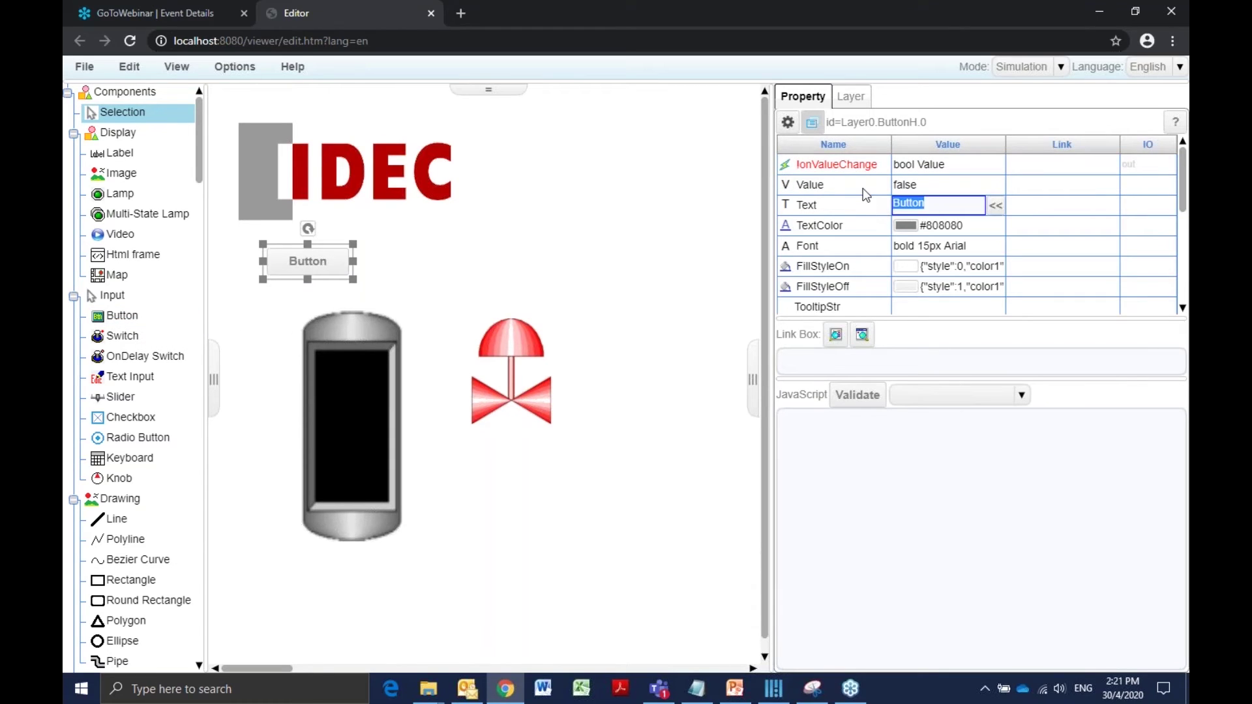
pyautogui.write('Run')
pyautogui.click(675, 380)
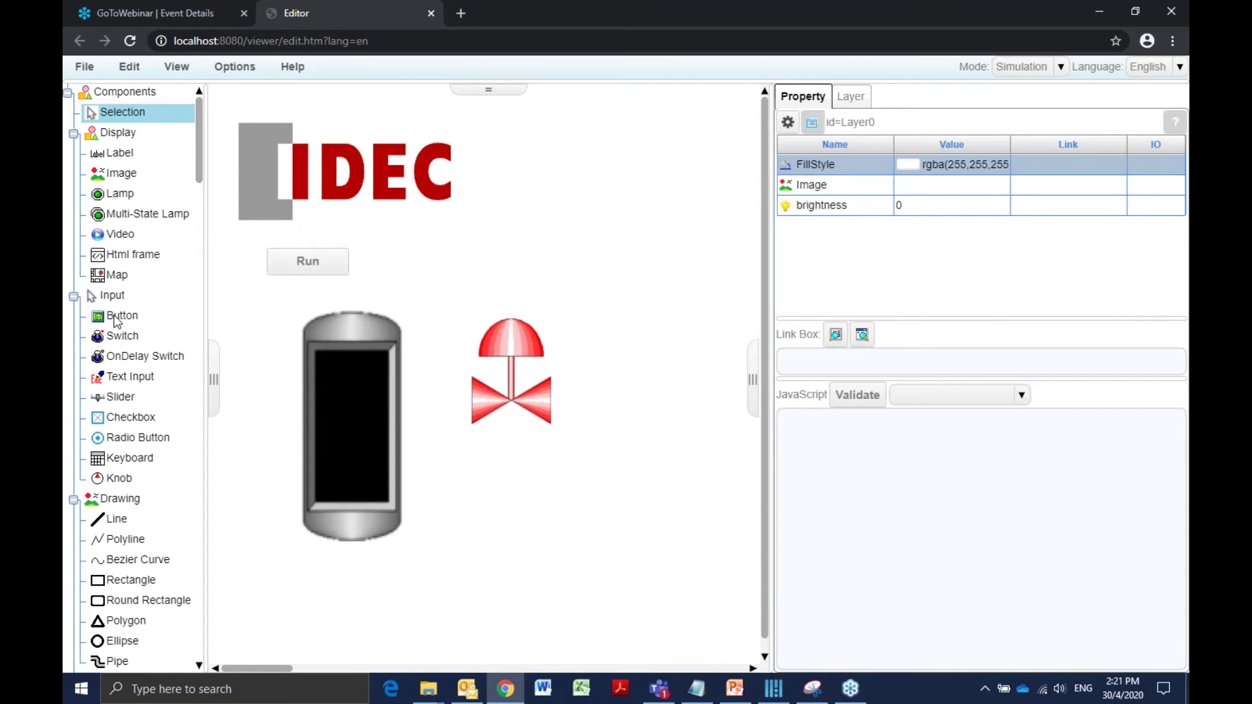
# Add a second button below the valve captioned Set Tank level.
pyautogui.click(120, 317)
pyautogui.moveTo(118, 320); pyautogui.dragTo(446, 465)
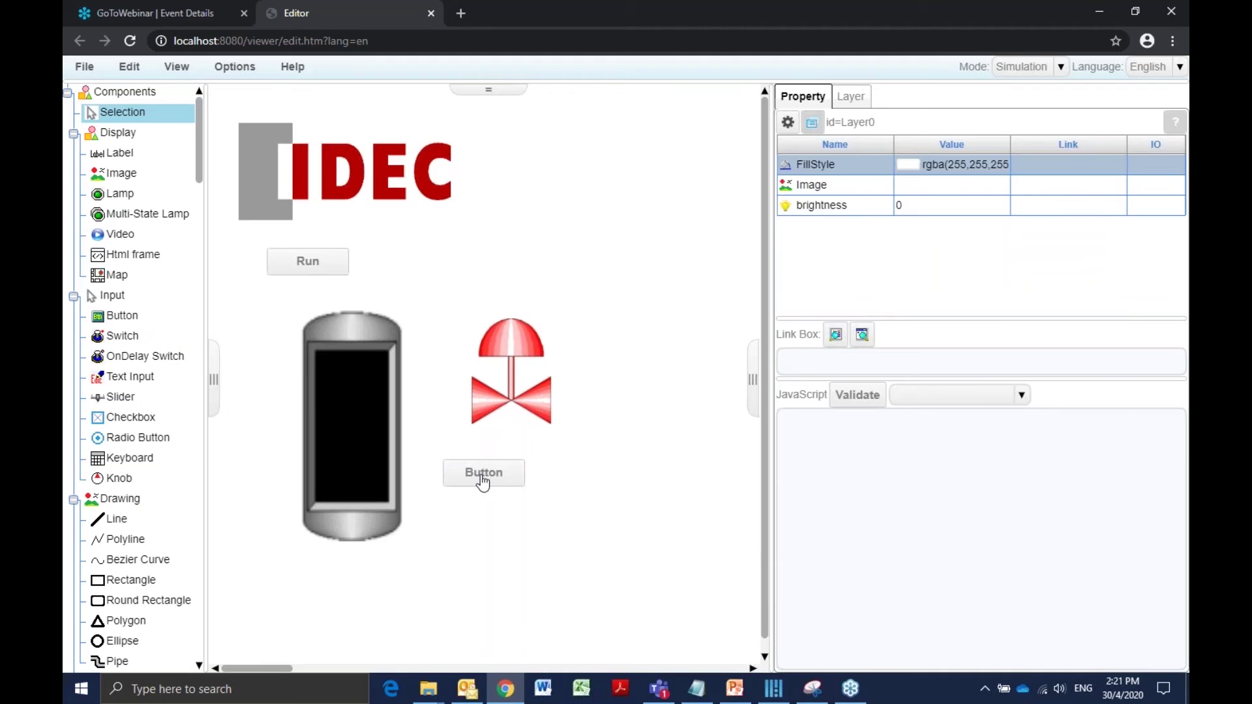
pyautogui.click(871, 204)
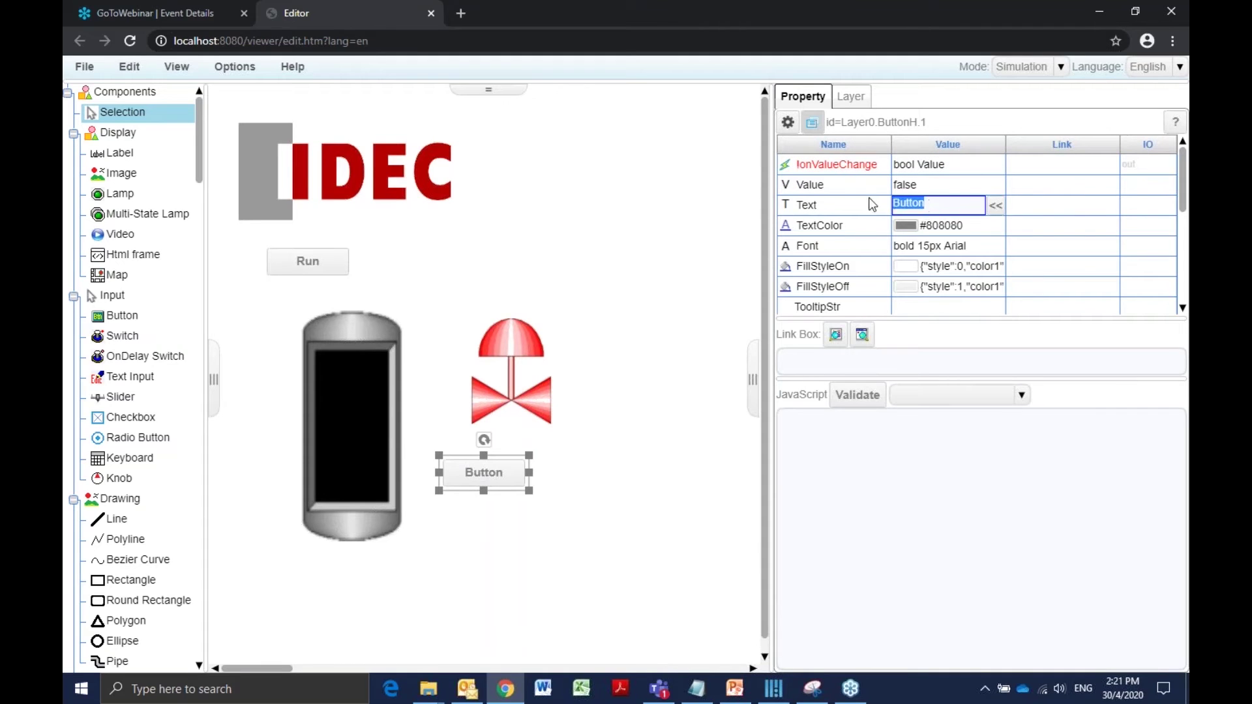
pyautogui.write('Set Tank level')
pyautogui.press('Return')
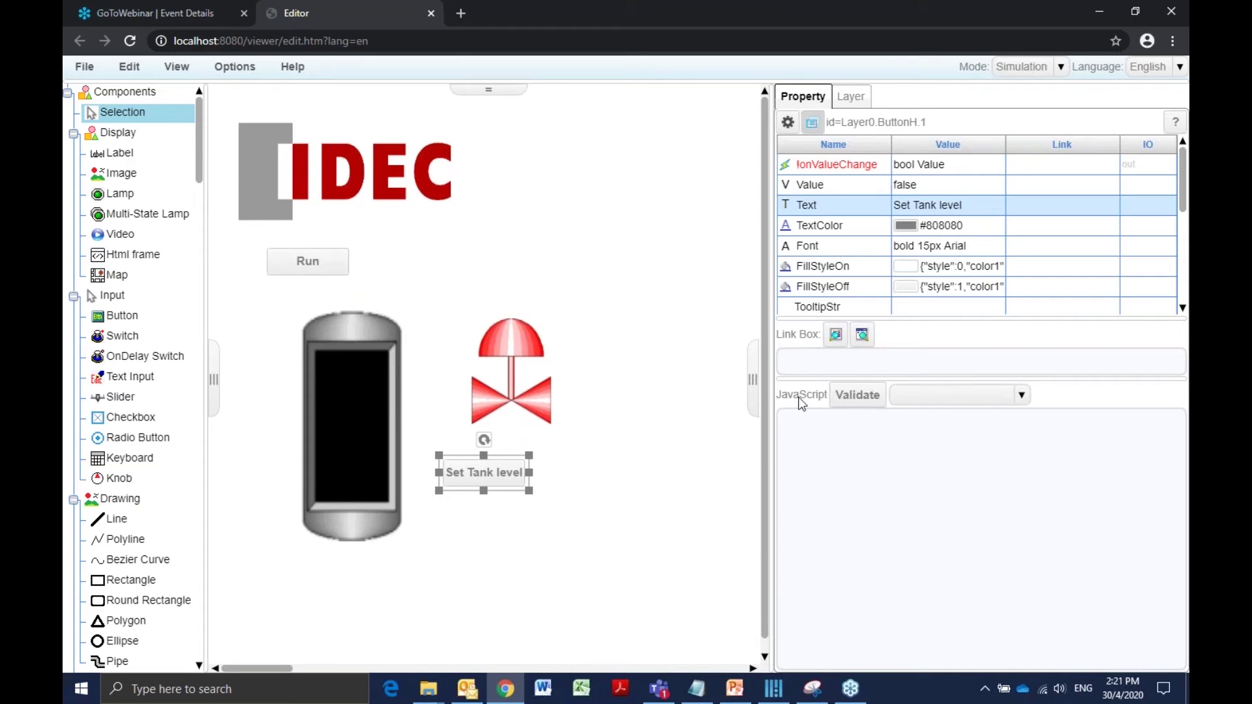
pyautogui.click(683, 457)
# Add a text input below that button with the text 'Insert tank level'.
pyautogui.click(128, 374)
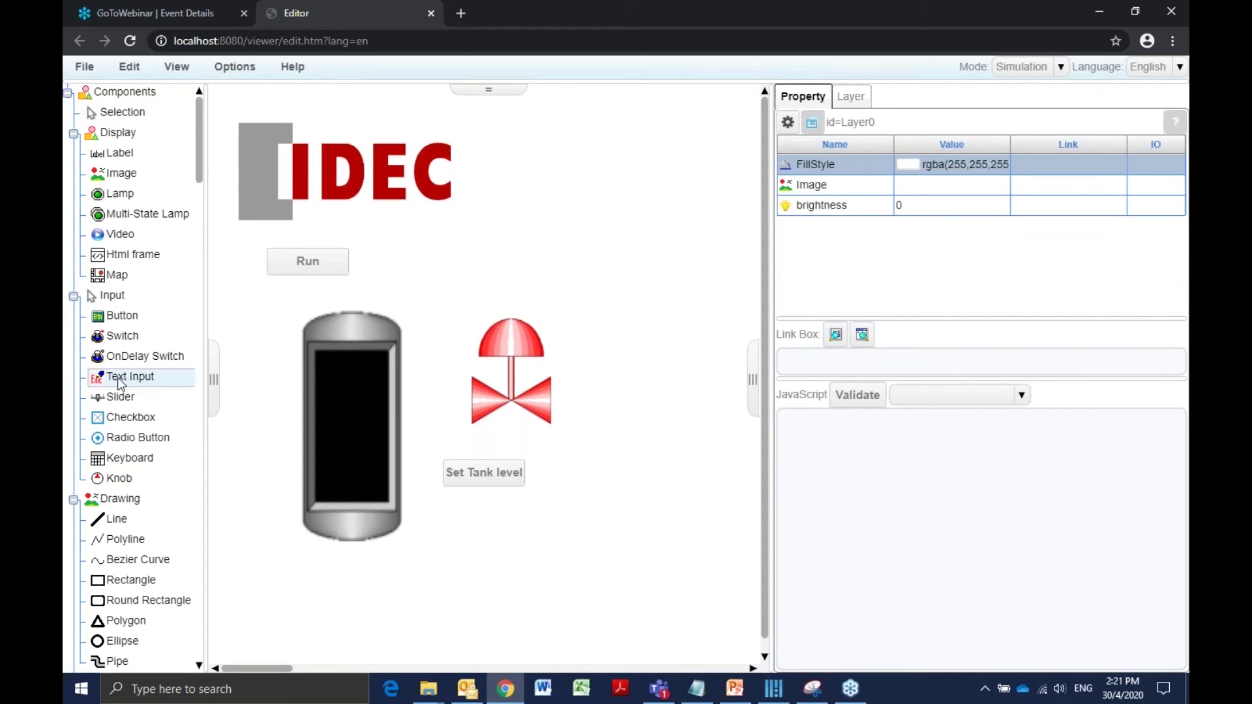
pyautogui.click(450, 510)
pyautogui.click(481, 518)
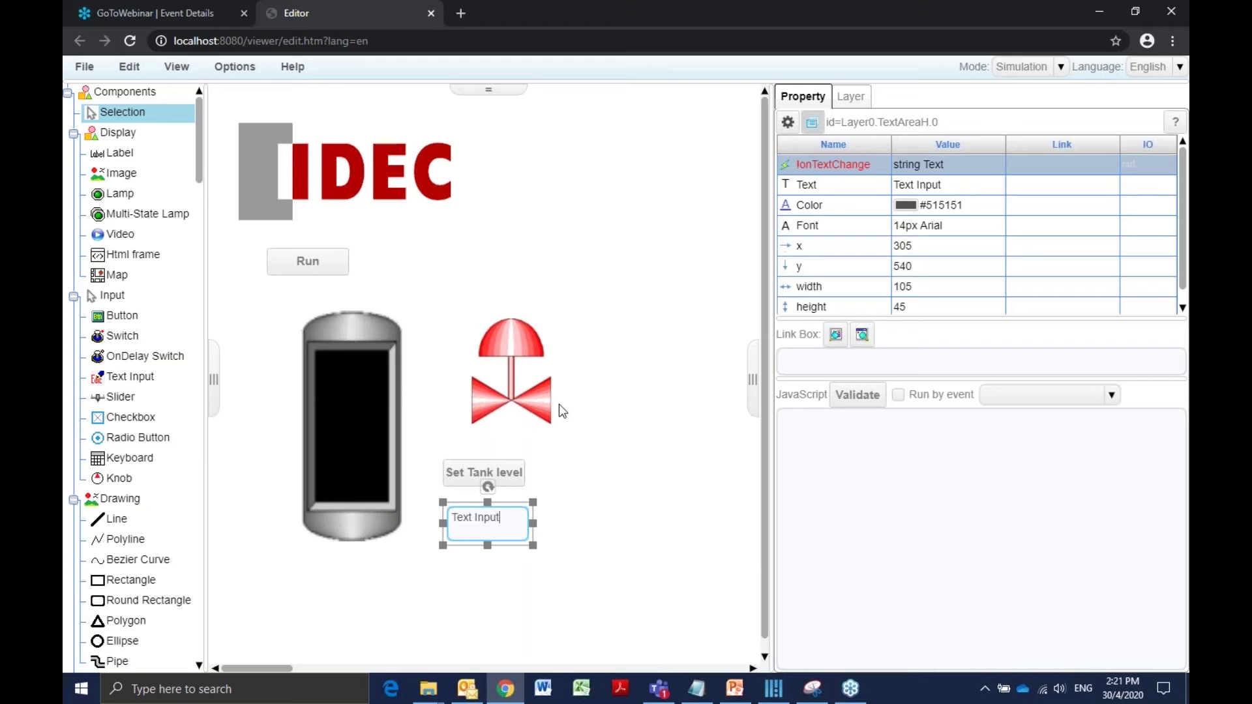
pyautogui.click(936, 187)
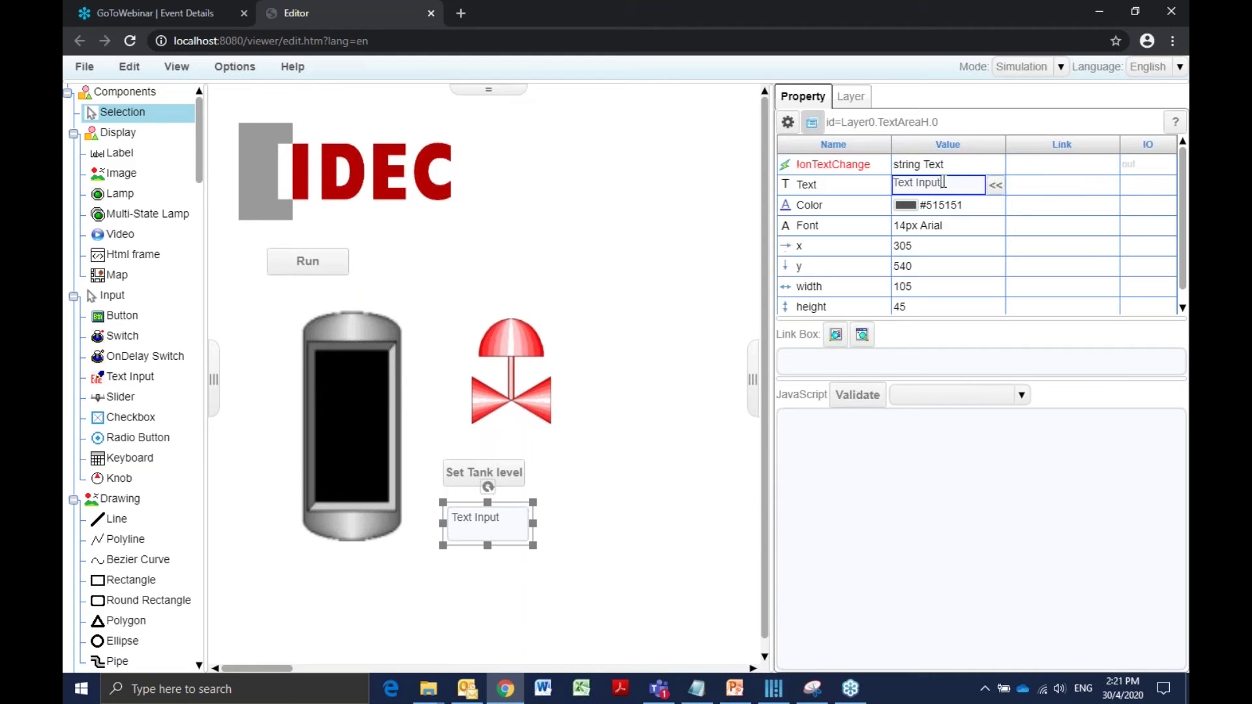
pyautogui.write('Insert tank level')
pyautogui.press('Return')
pyautogui.click(485, 555)
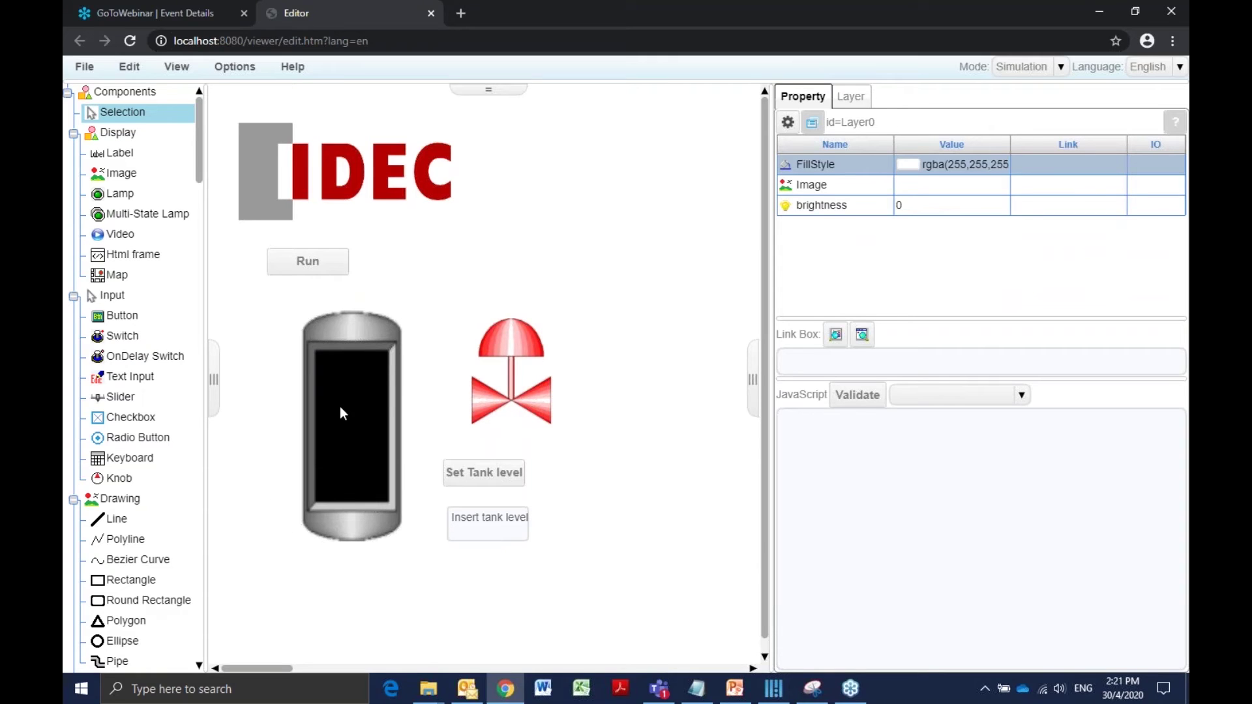
# Draw a rectangle over the tank's window and give it a cyan fill.
pyautogui.click(128, 581)
pyautogui.moveTo(577, 470)
pyautogui.mouseDown()
pyautogui.moveTo(640, 547)
pyautogui.moveTo(659, 620)
pyautogui.moveTo(396, 477)
pyautogui.moveTo(392, 506)
pyautogui.mouseUp()
pyautogui.click(659, 596)
pyautogui.click(363, 491)
pyautogui.click(364, 483)
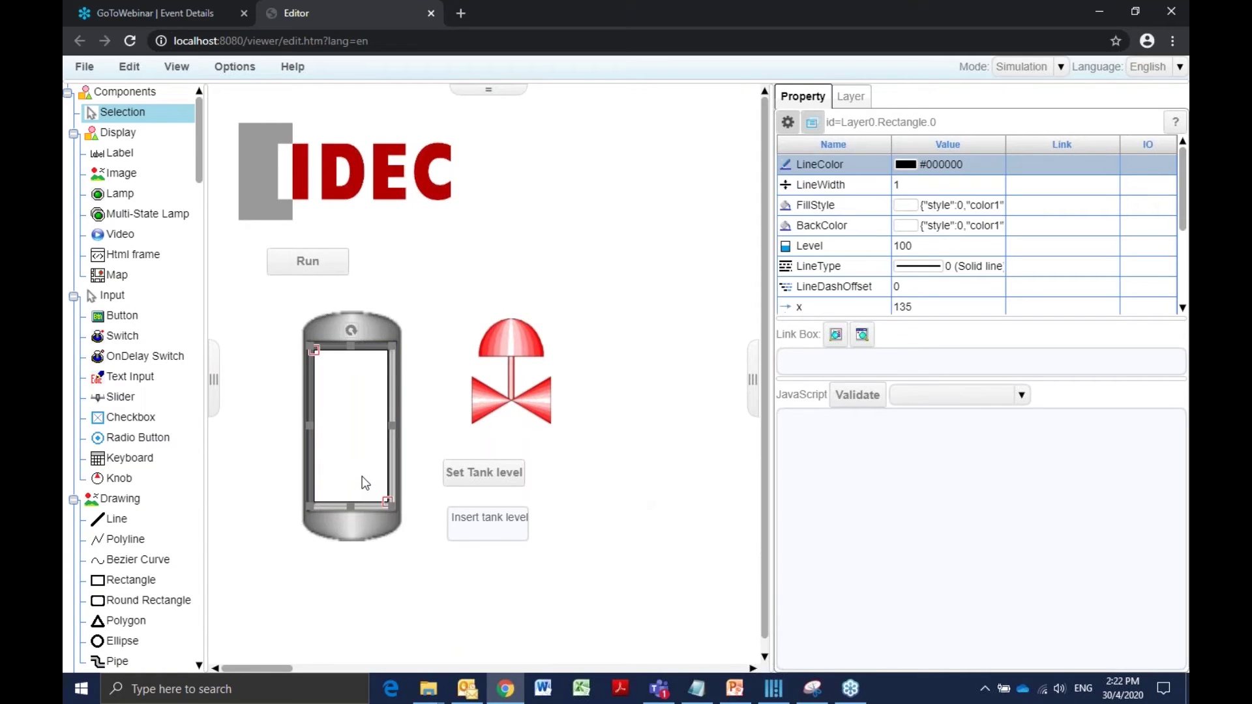
pyautogui.click(910, 206)
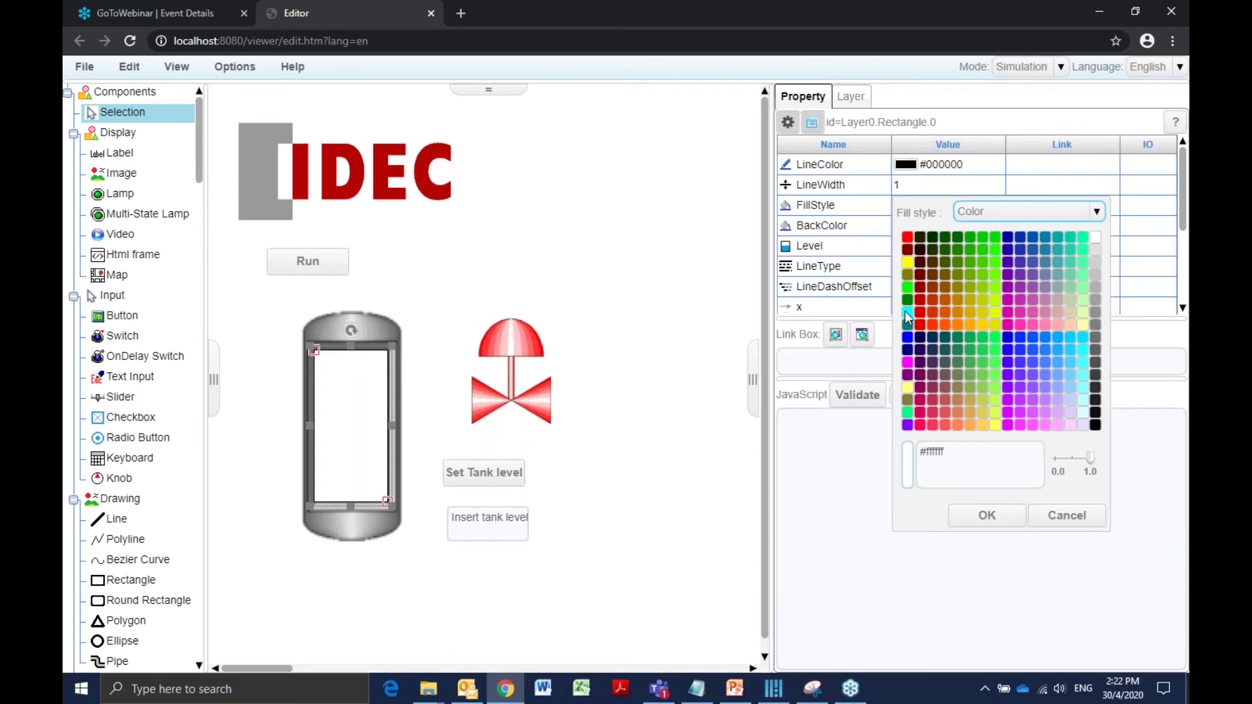
pyautogui.click(908, 313)
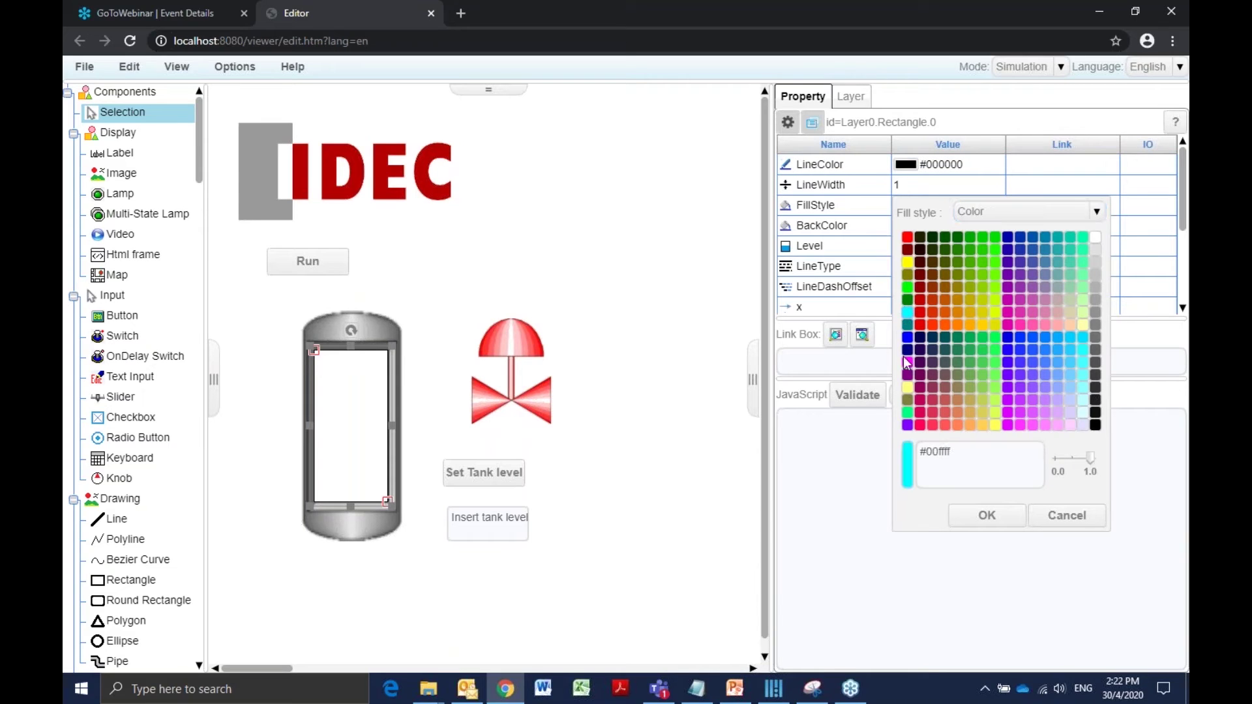
pyautogui.click(978, 514)
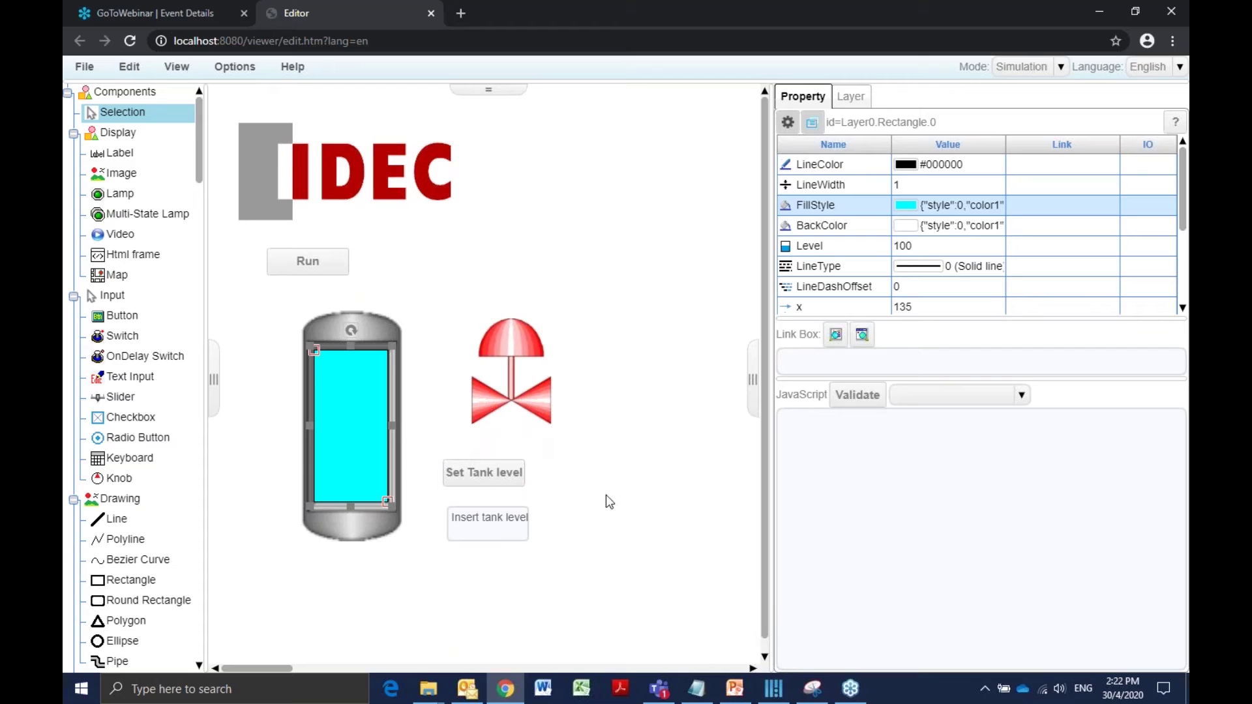
# Change the rectangle's Level from 100 to 50 and browse devices to link it.
pyautogui.click(377, 449)
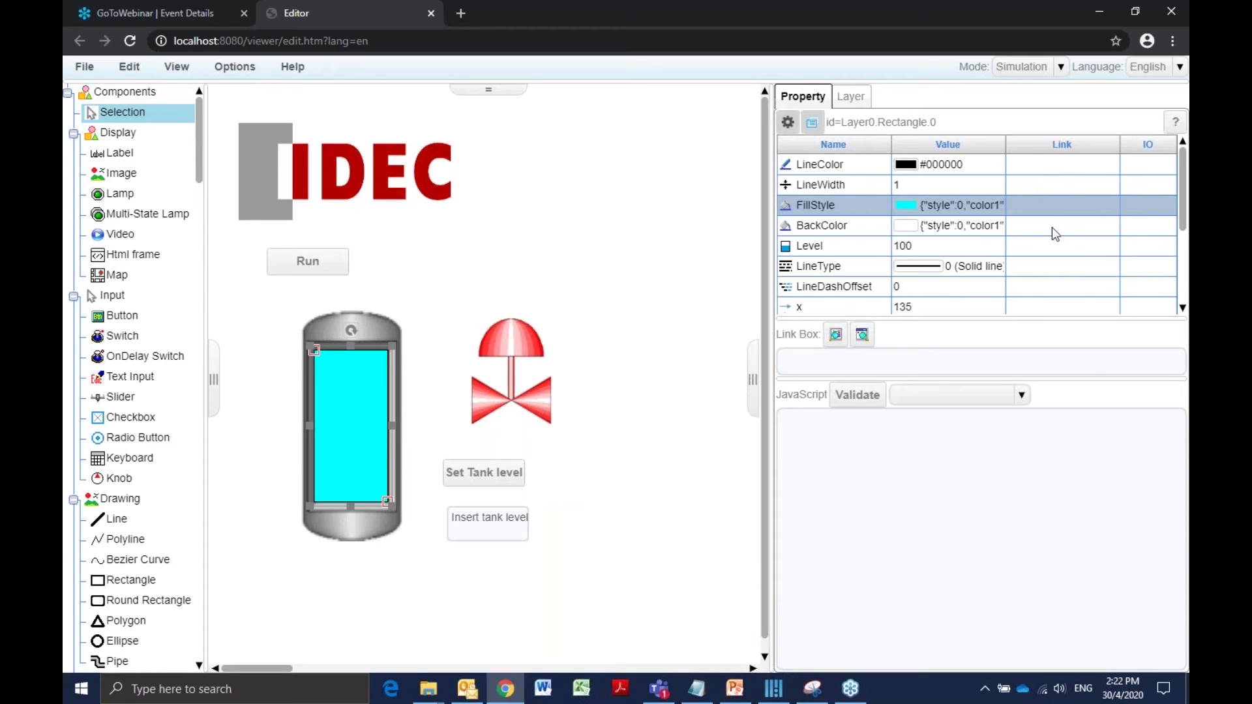
pyautogui.click(1030, 253)
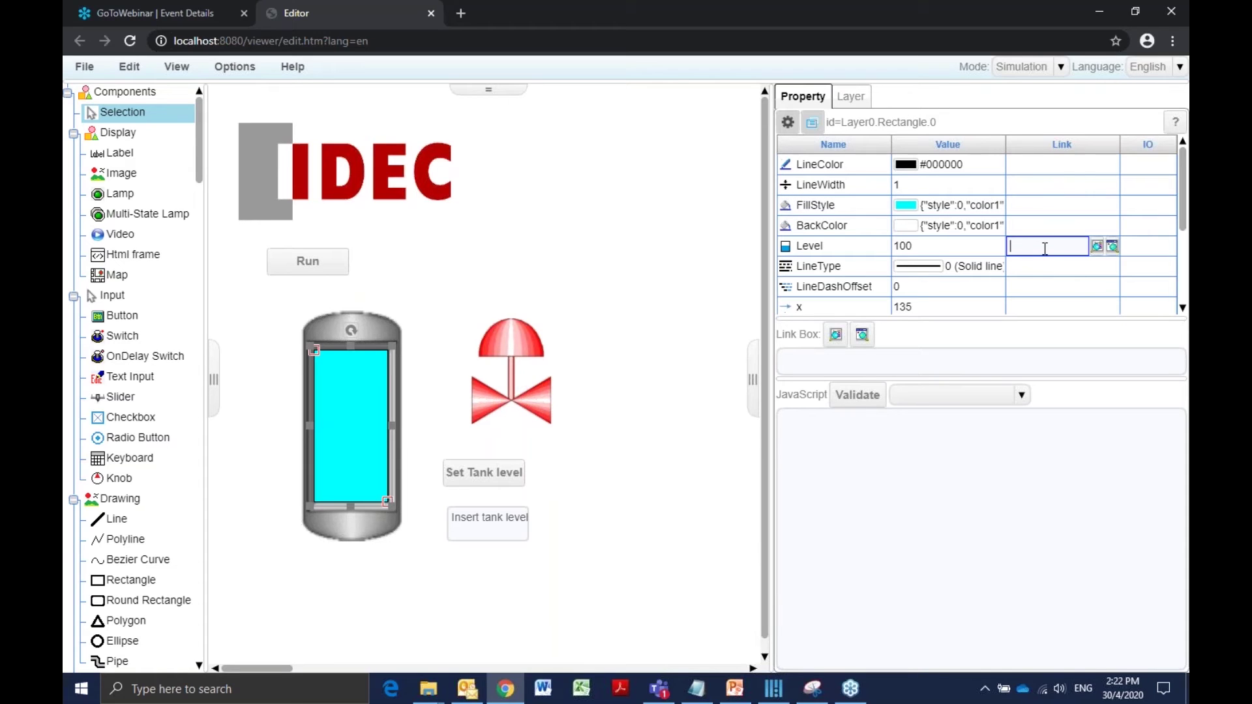
pyautogui.click(924, 248)
pyautogui.moveTo(929, 247); pyautogui.dragTo(888, 251)
pyautogui.write('50')
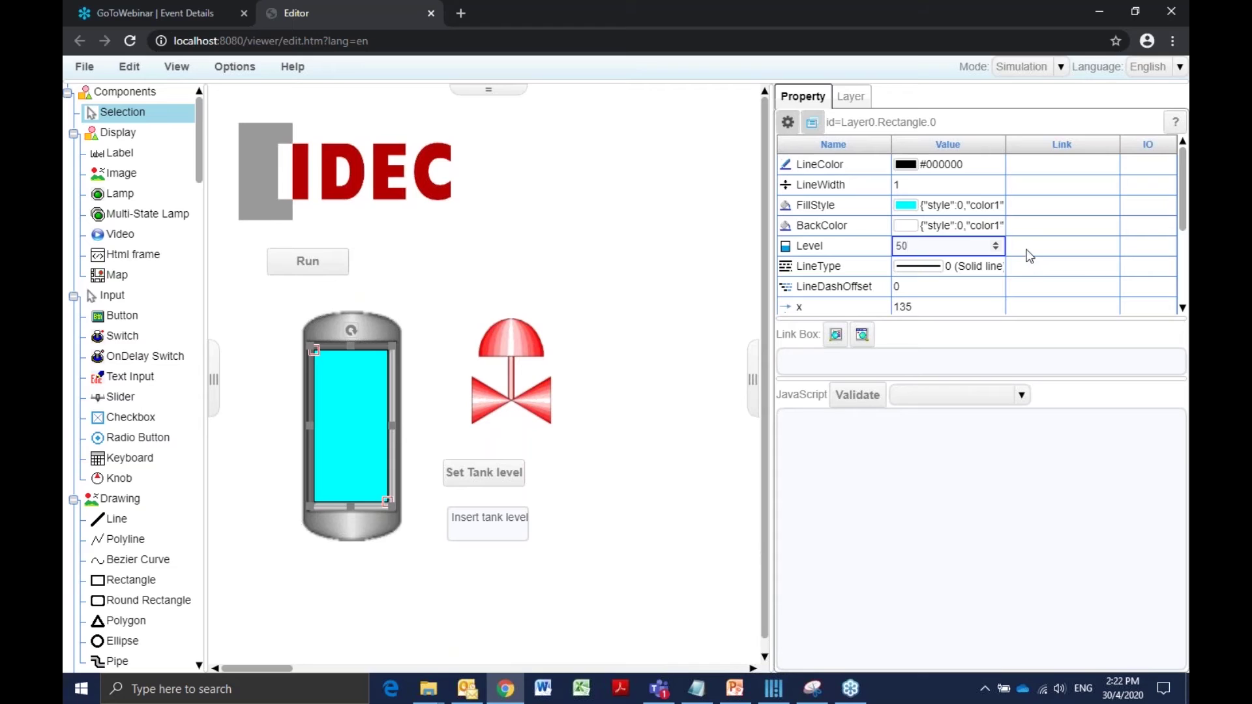
pyautogui.click(1027, 254)
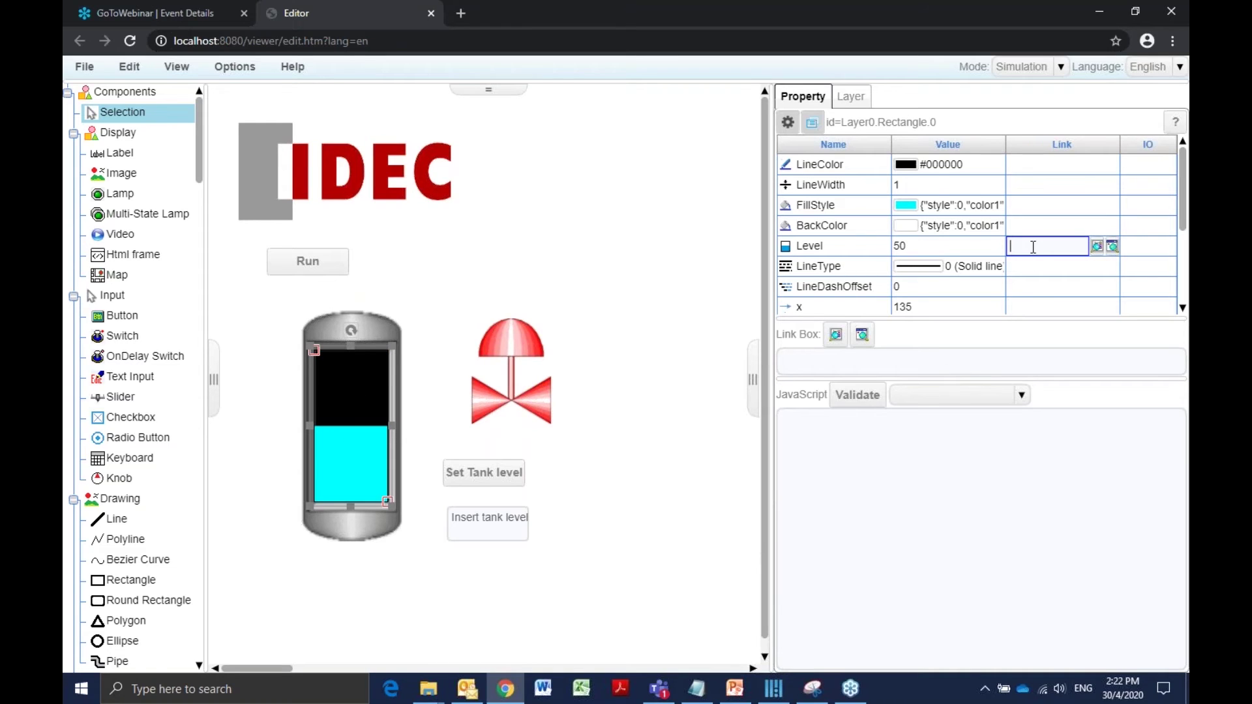
pyautogui.click(1096, 247)
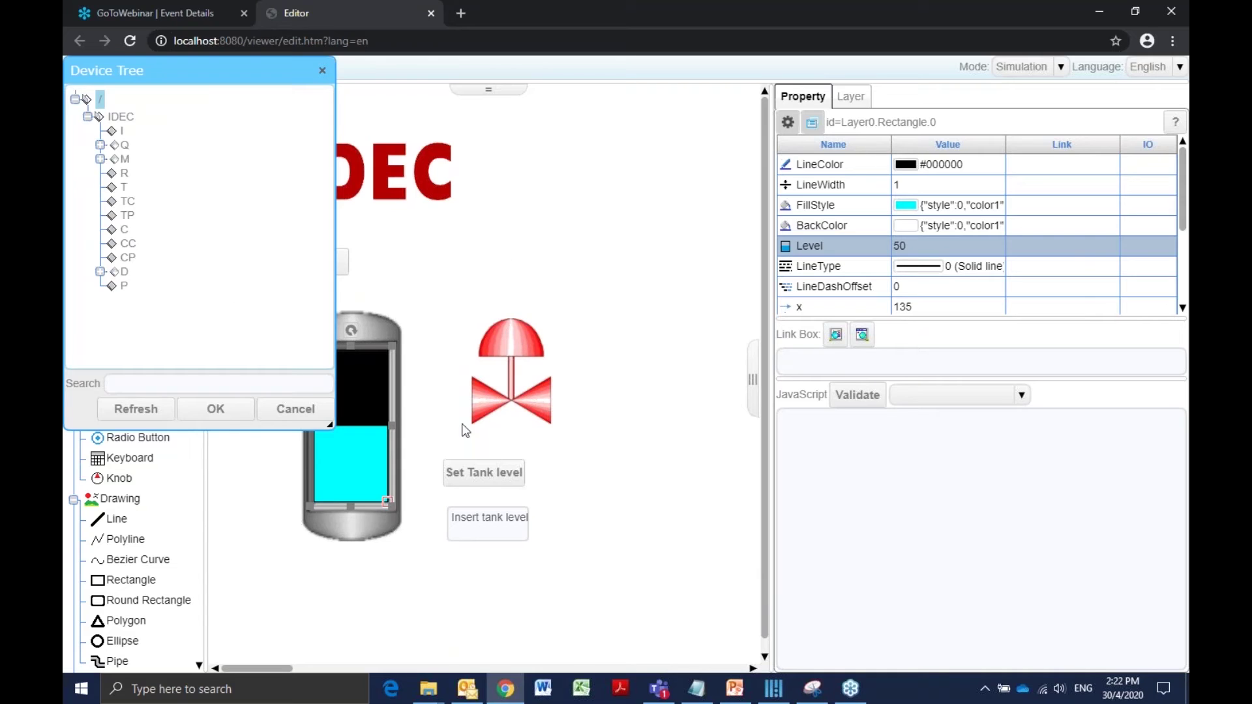
# Link the tank level rectangle to register D0001 as a Word.
pyautogui.click(100, 271)
pyautogui.click(146, 305)
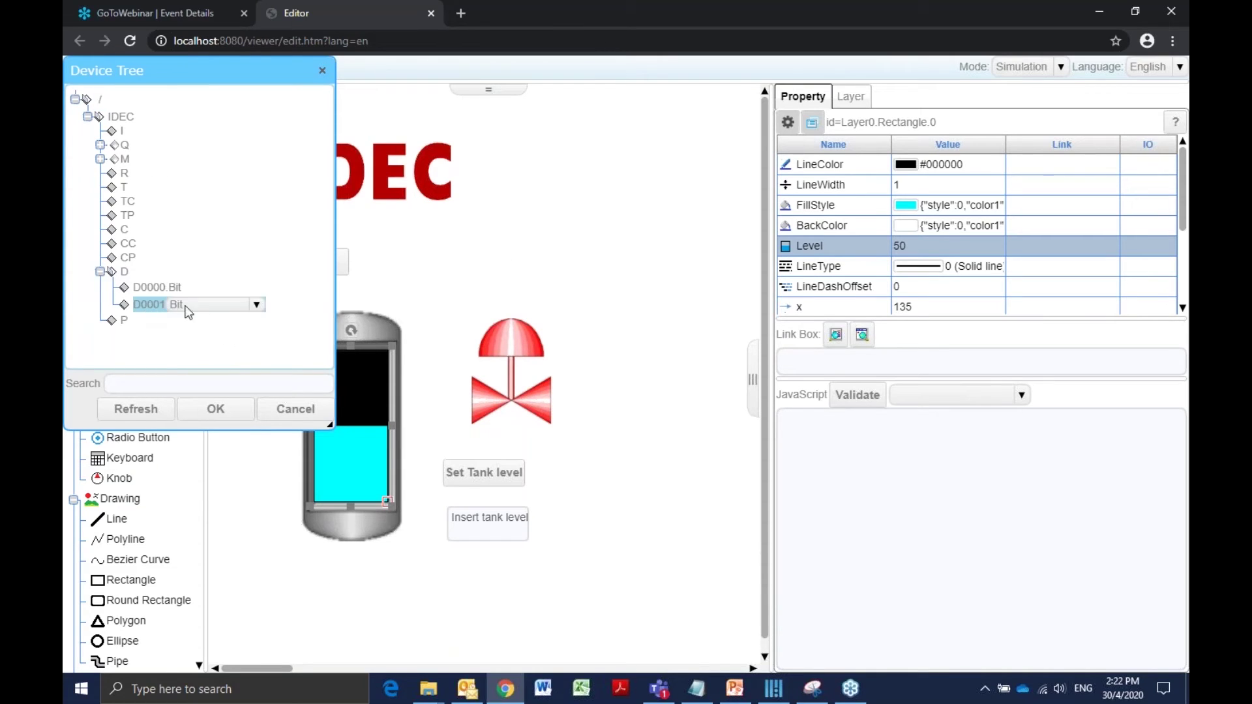
pyautogui.click(227, 305)
pyautogui.click(221, 342)
pyautogui.click(218, 408)
# Link the Insert tank level box's text-change event to D0000 as a Word.
pyautogui.click(615, 538)
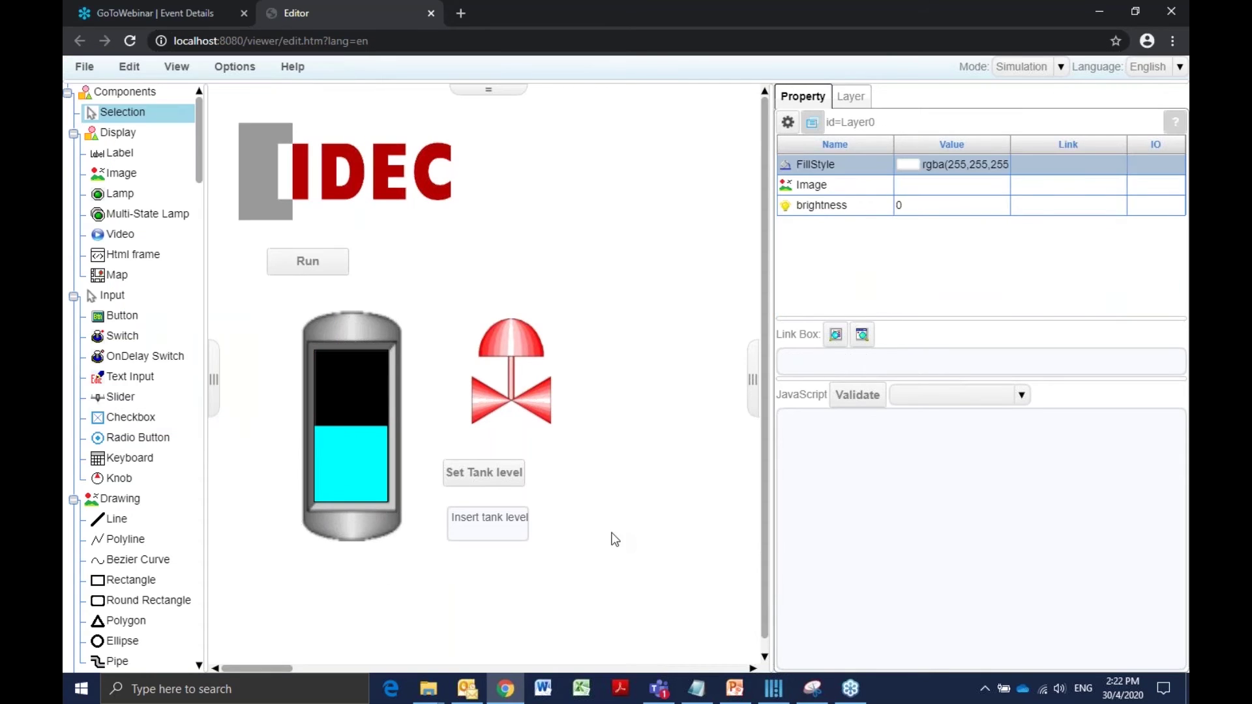
pyautogui.click(487, 528)
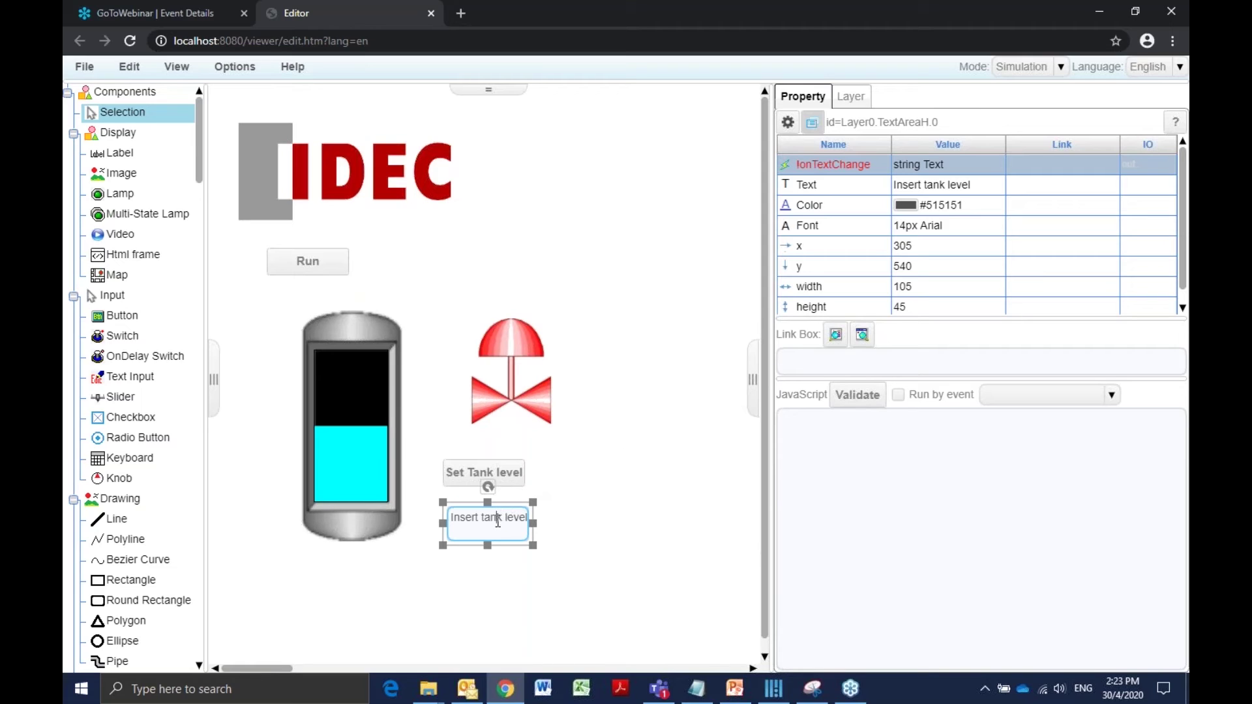
pyautogui.click(1076, 164)
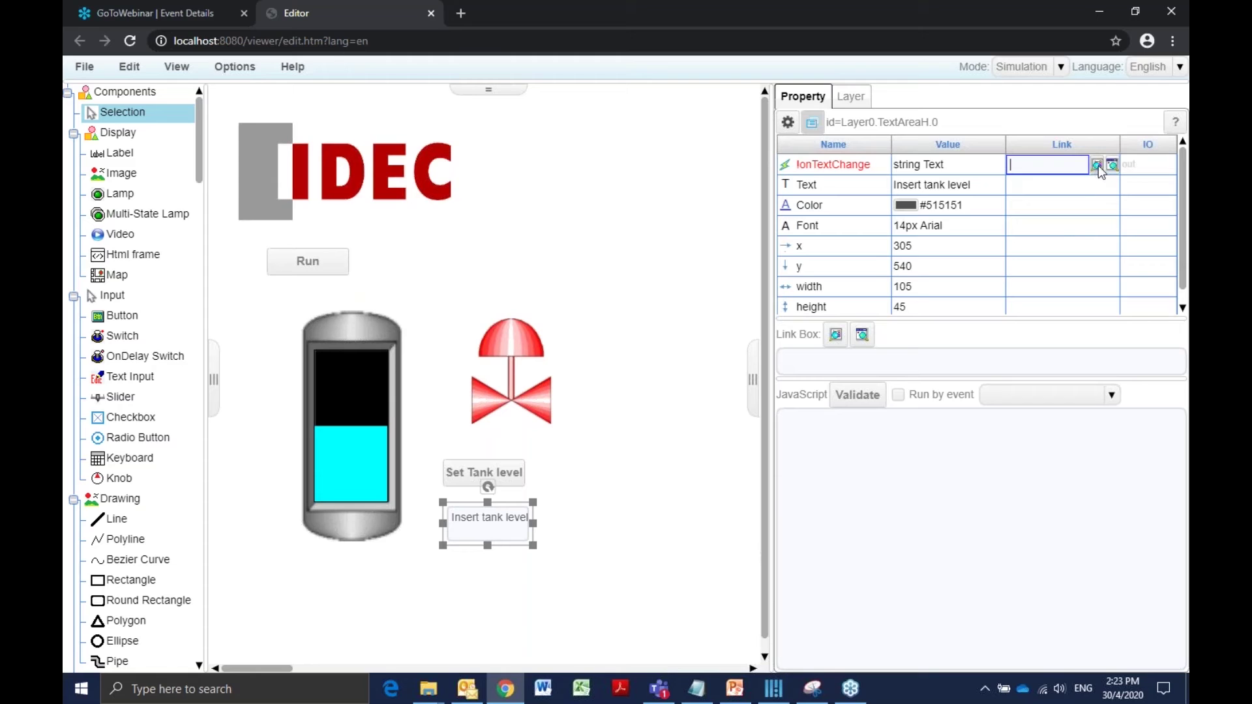
pyautogui.click(1096, 164)
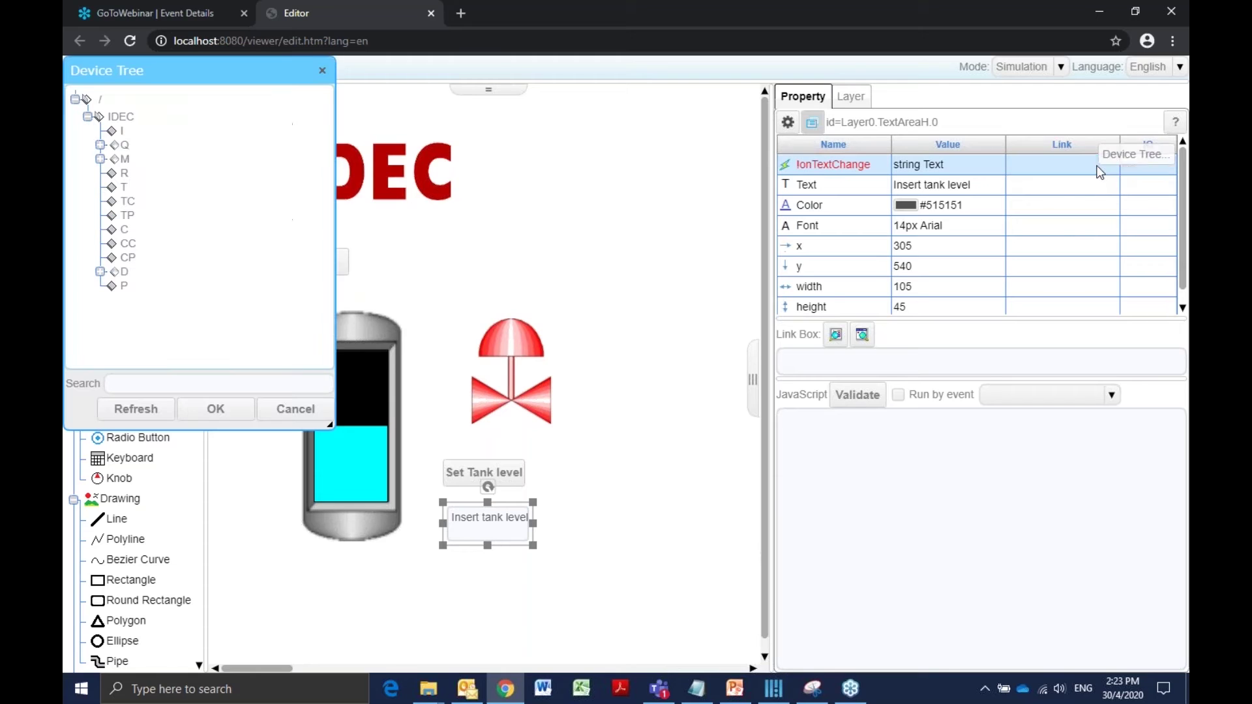
pyautogui.click(100, 271)
pyautogui.click(179, 288)
pyautogui.click(218, 290)
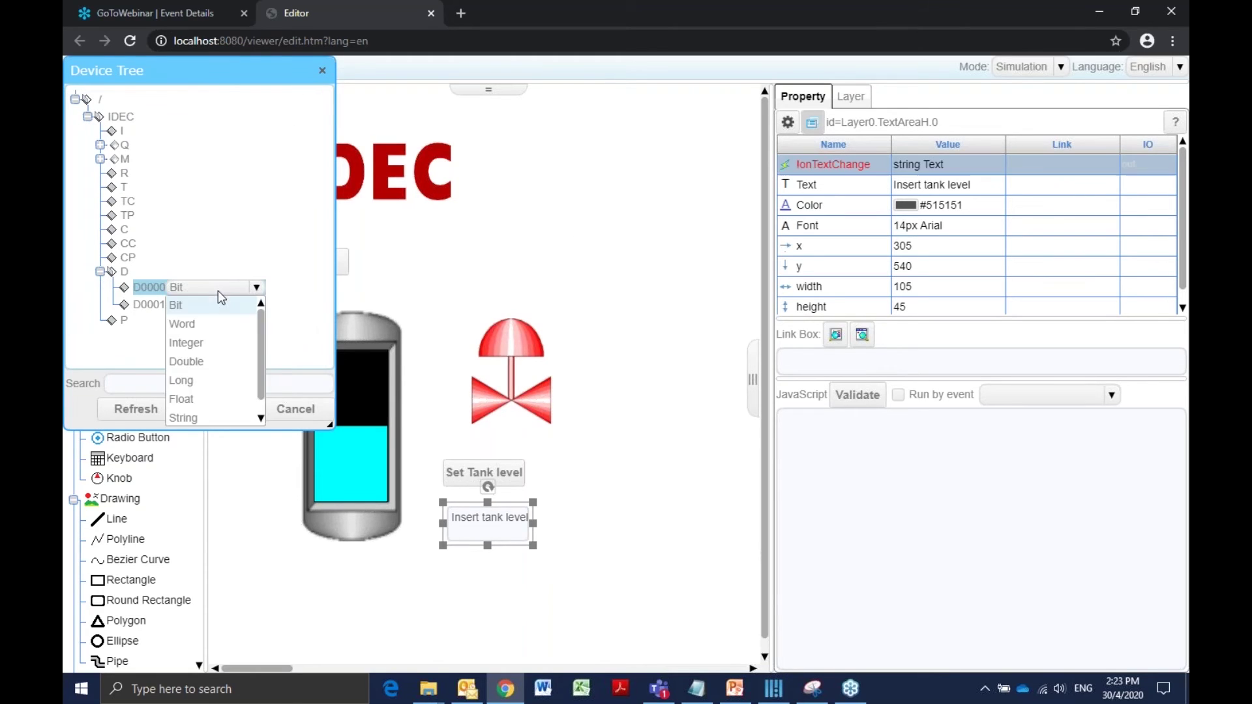
pyautogui.click(209, 326)
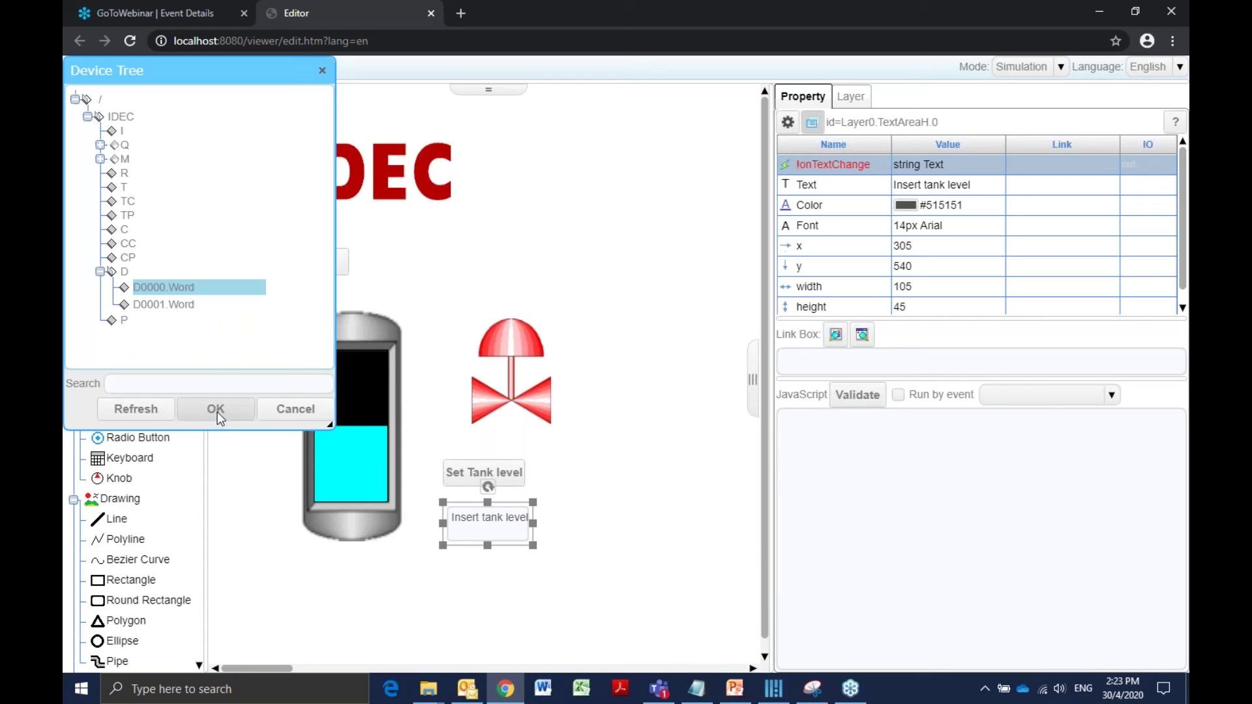
pyautogui.click(218, 410)
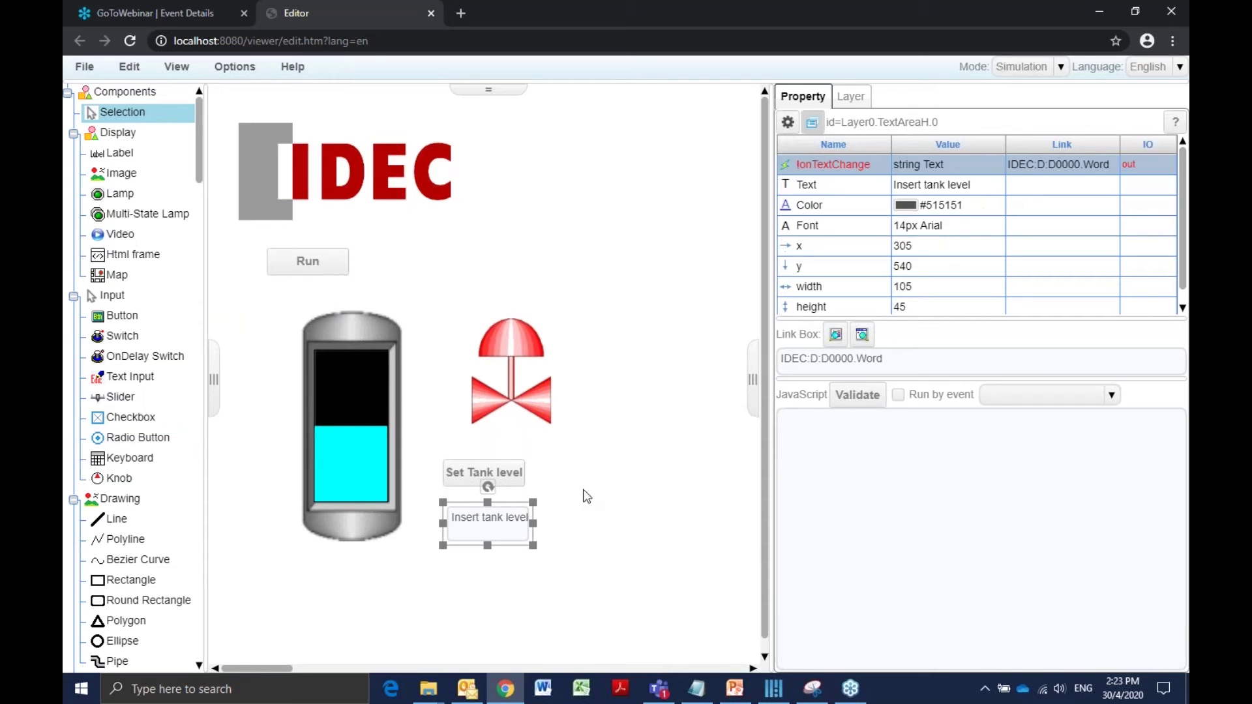
pyautogui.click(463, 483)
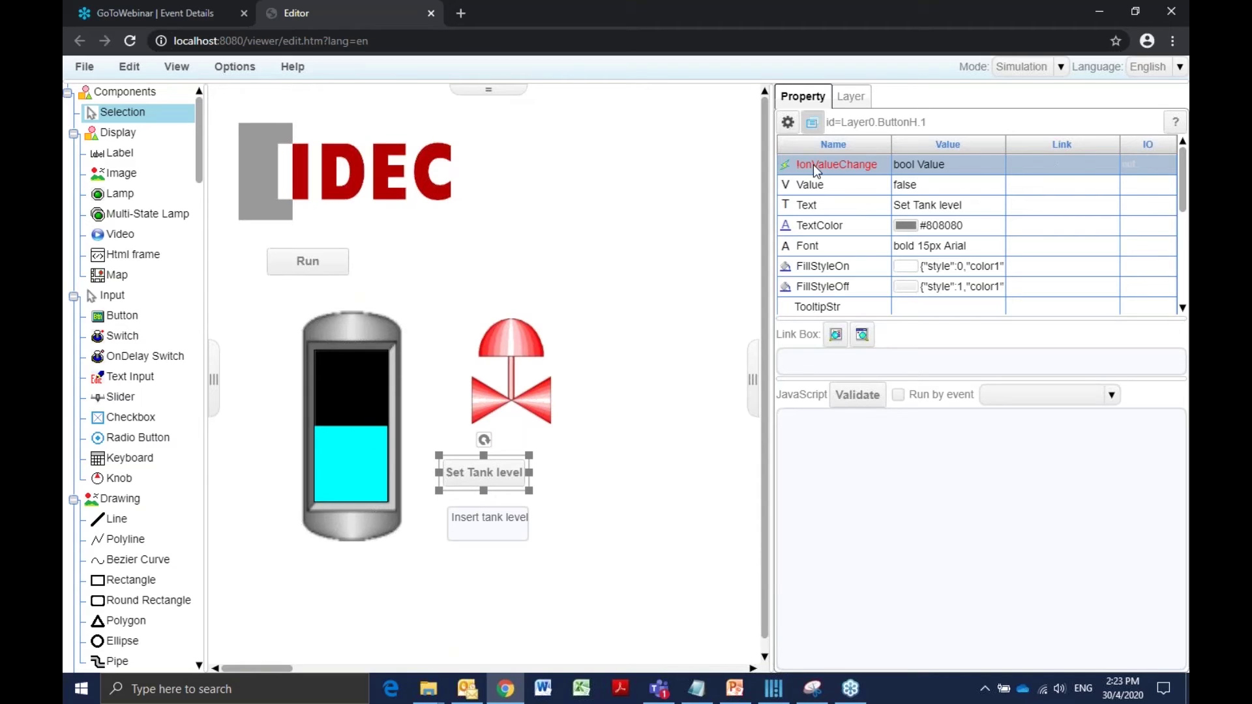
# Link the Set Tank level button to internal relay M0001 as a Bit.
pyautogui.click(1080, 166)
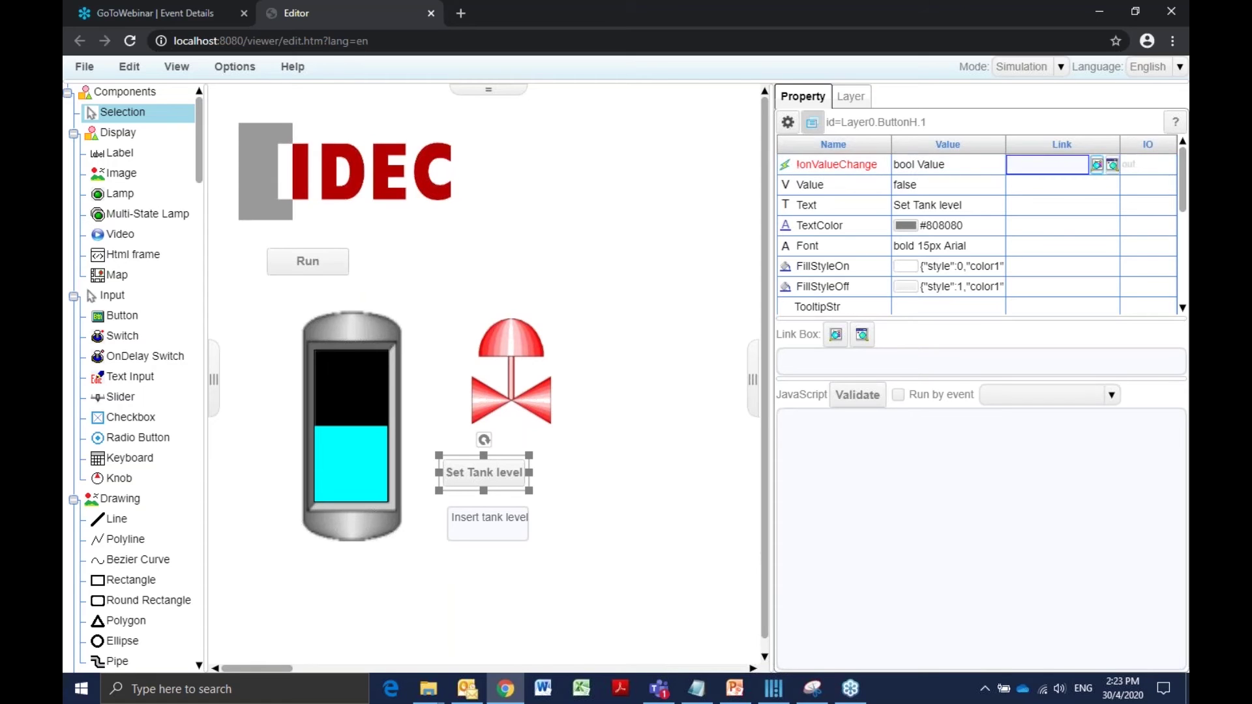
pyautogui.click(1097, 165)
pyautogui.click(99, 159)
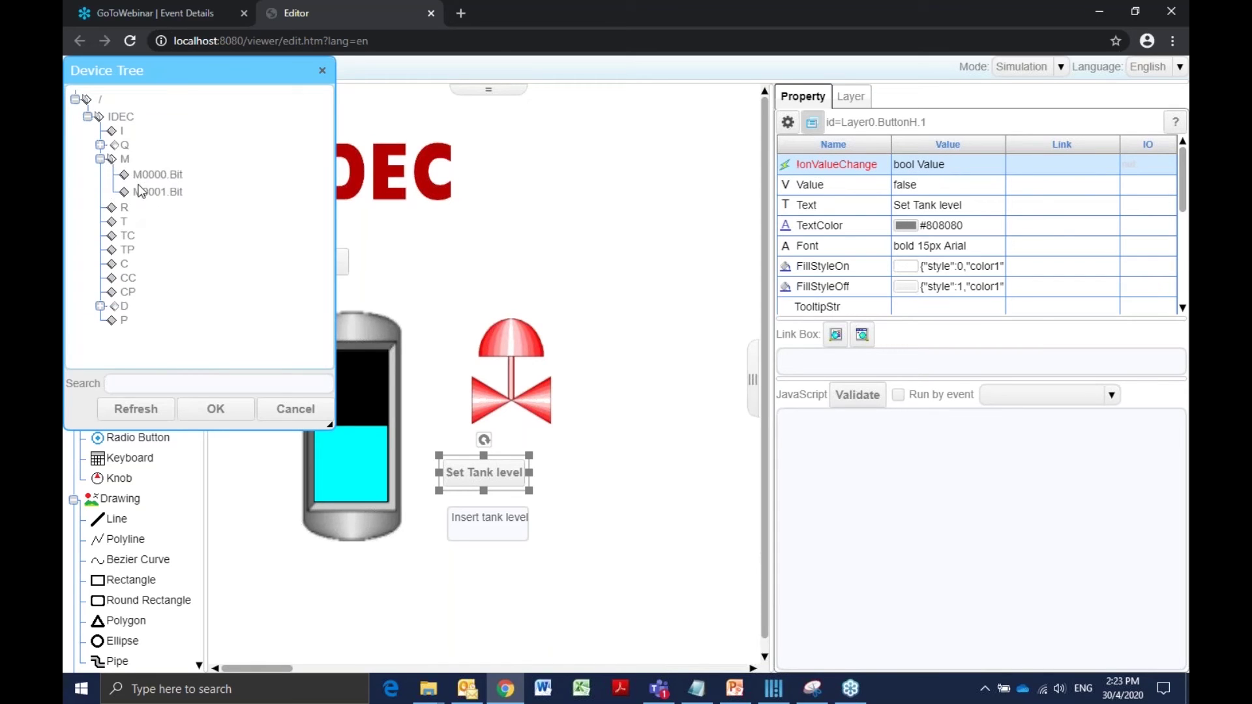
pyautogui.click(144, 192)
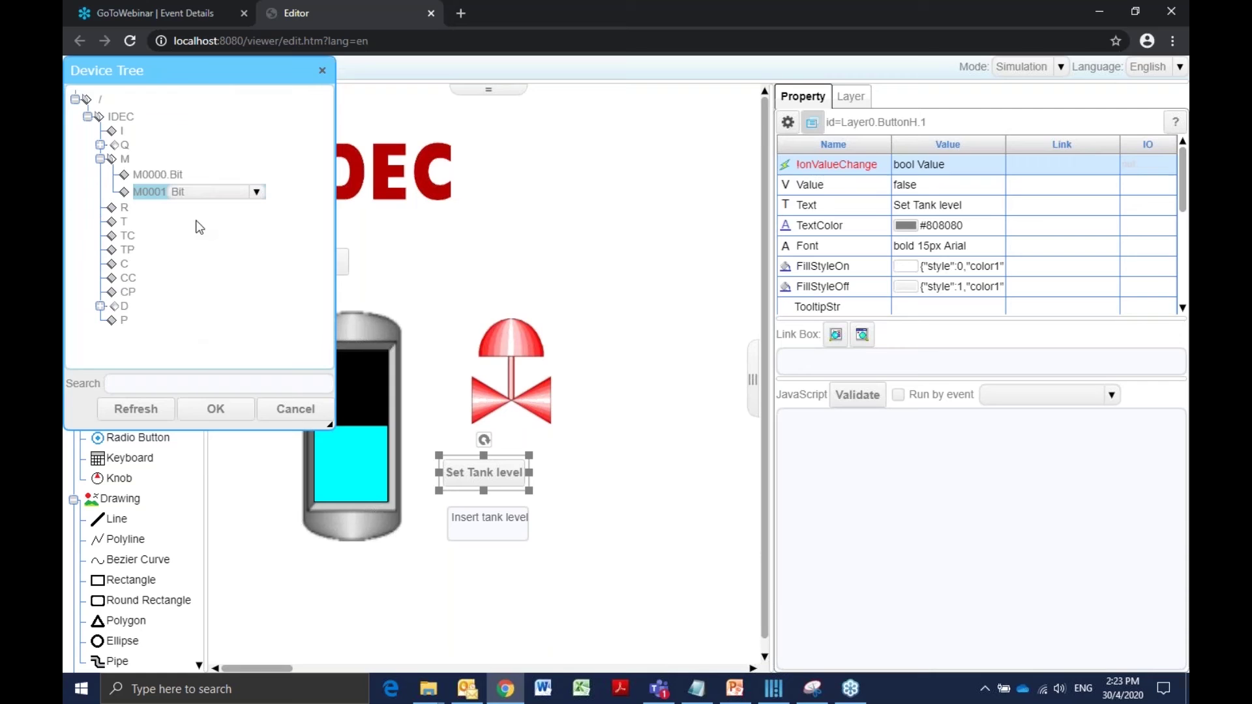
pyautogui.click(216, 409)
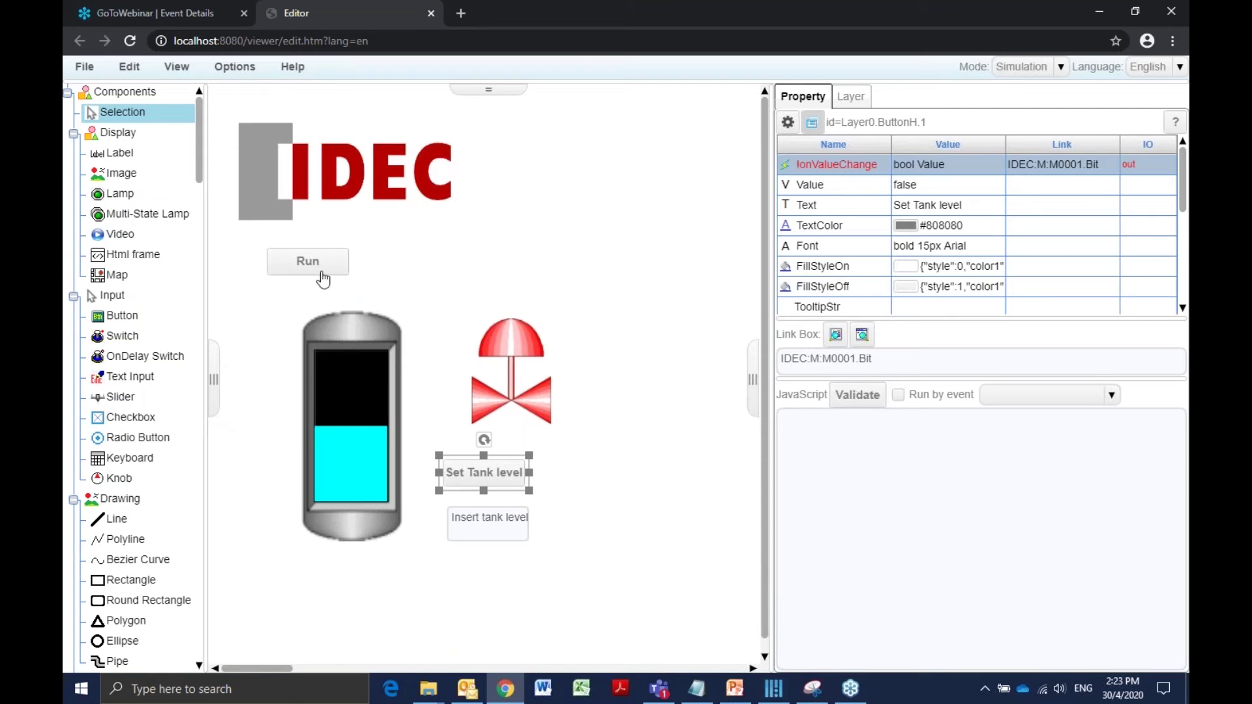
# Link the valve image to output Q0000 as a Bit.
pyautogui.click(510, 354)
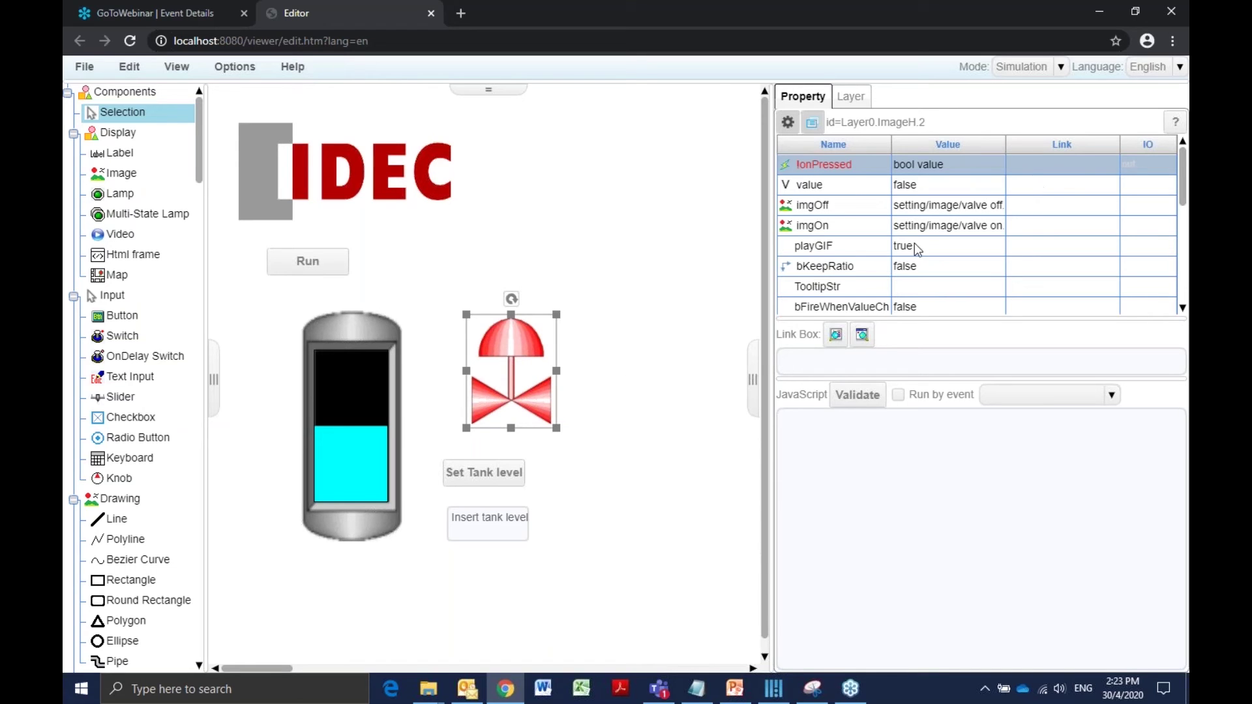
pyautogui.click(1023, 188)
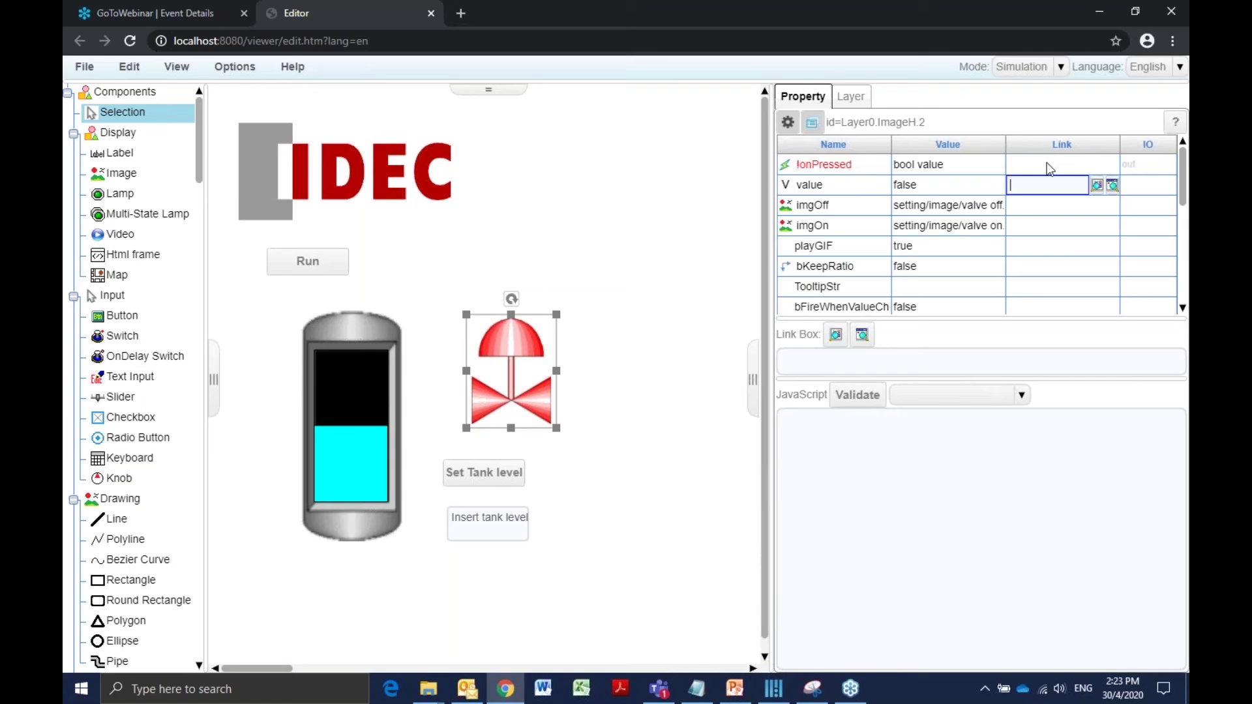
pyautogui.click(1097, 187)
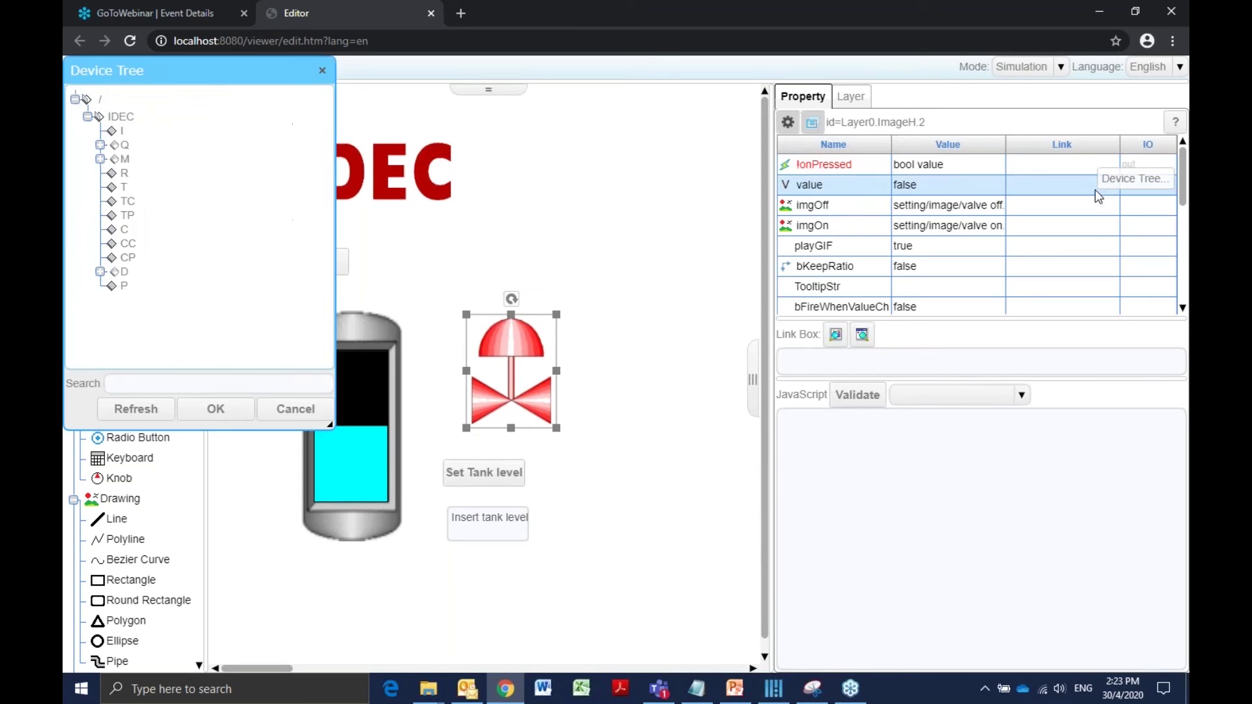
pyautogui.click(100, 145)
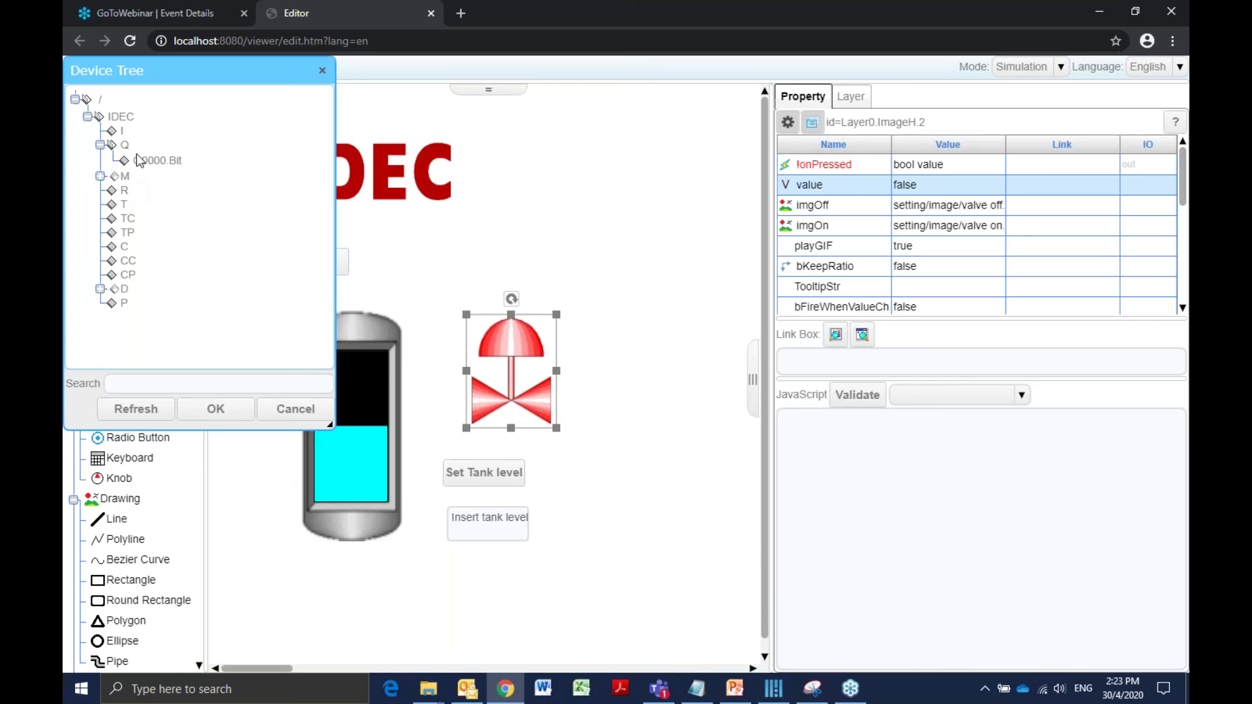
pyautogui.click(202, 409)
pyautogui.click(642, 293)
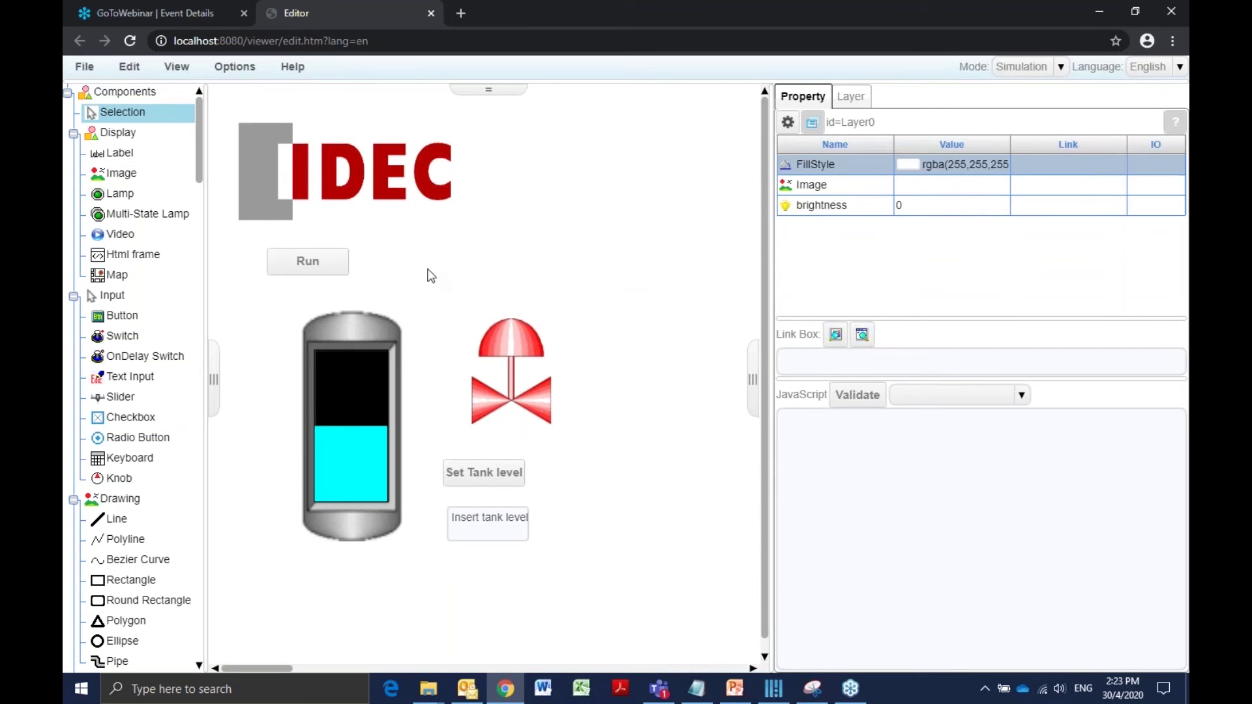
# Link the Run button to internal relay M0000 as a Bit.
pyautogui.click(310, 274)
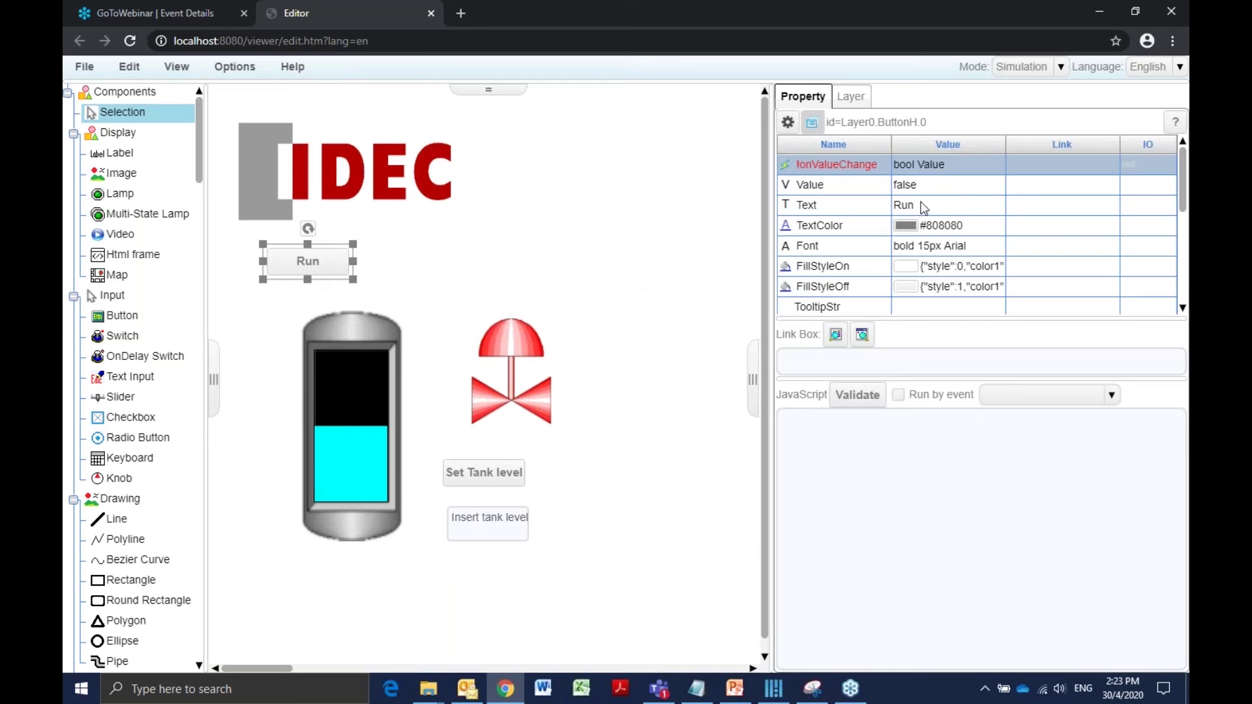
pyautogui.click(1058, 167)
pyautogui.click(1097, 167)
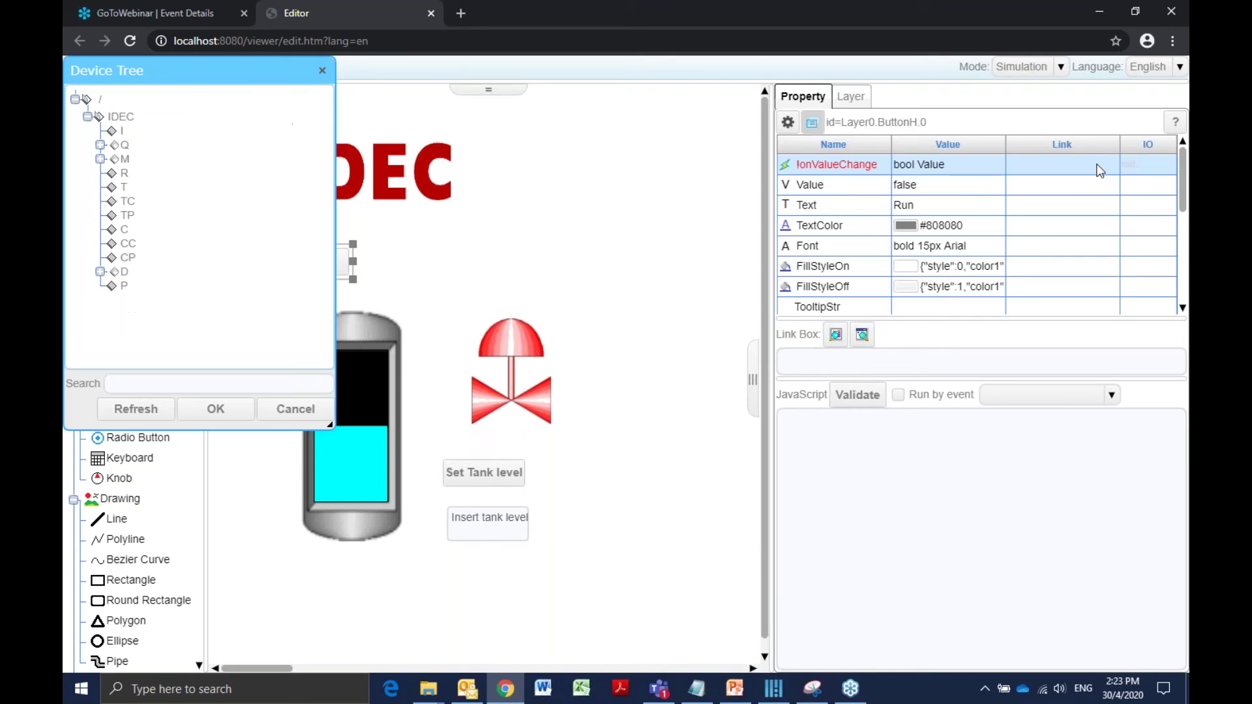
pyautogui.click(99, 160)
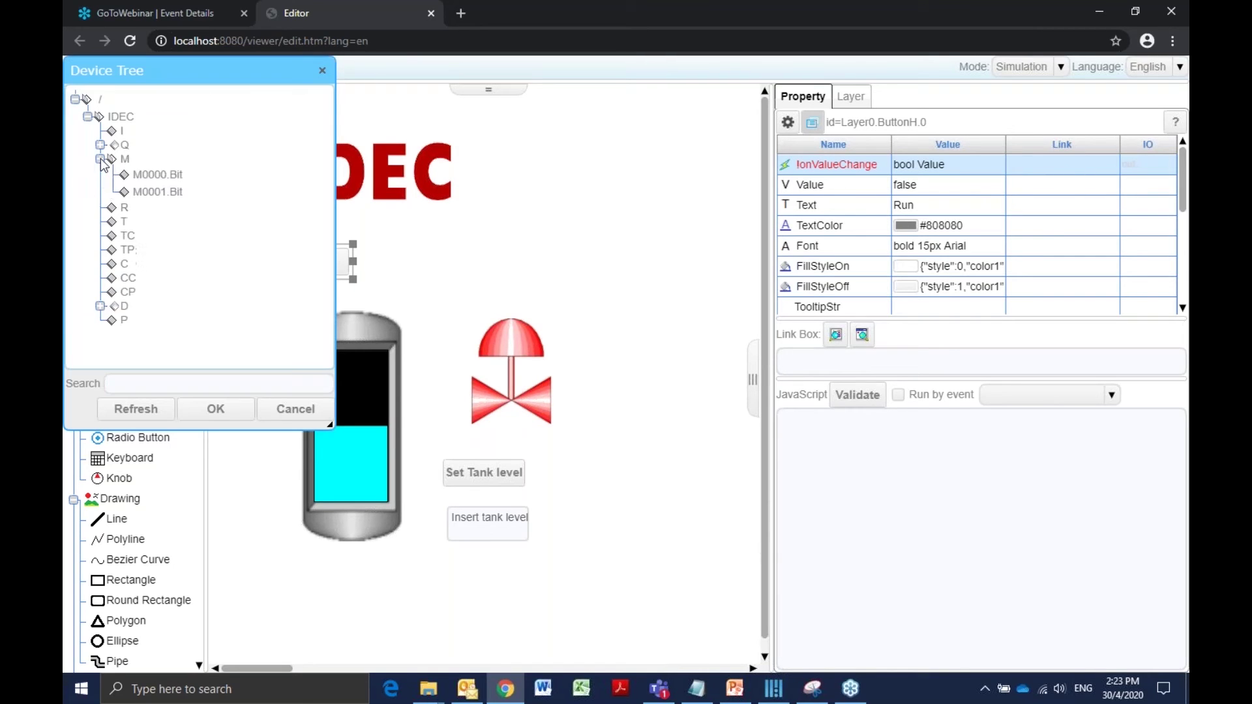
pyautogui.click(150, 175)
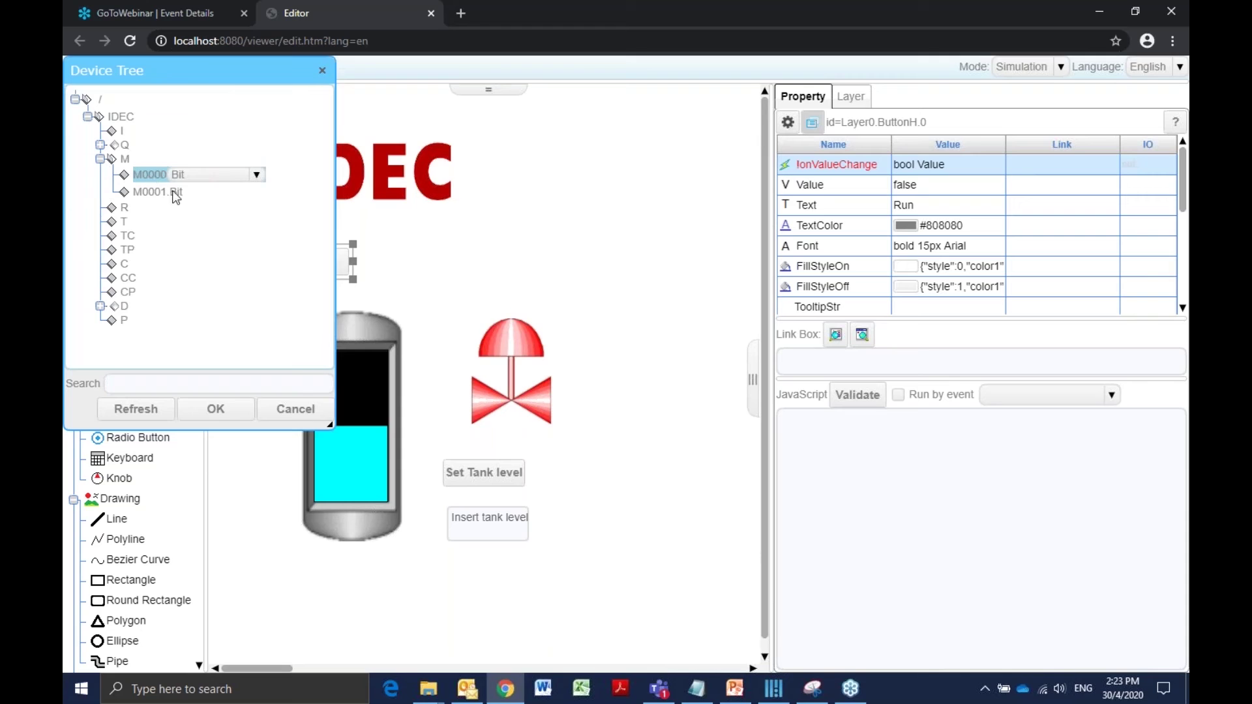
pyautogui.click(212, 409)
pyautogui.click(624, 236)
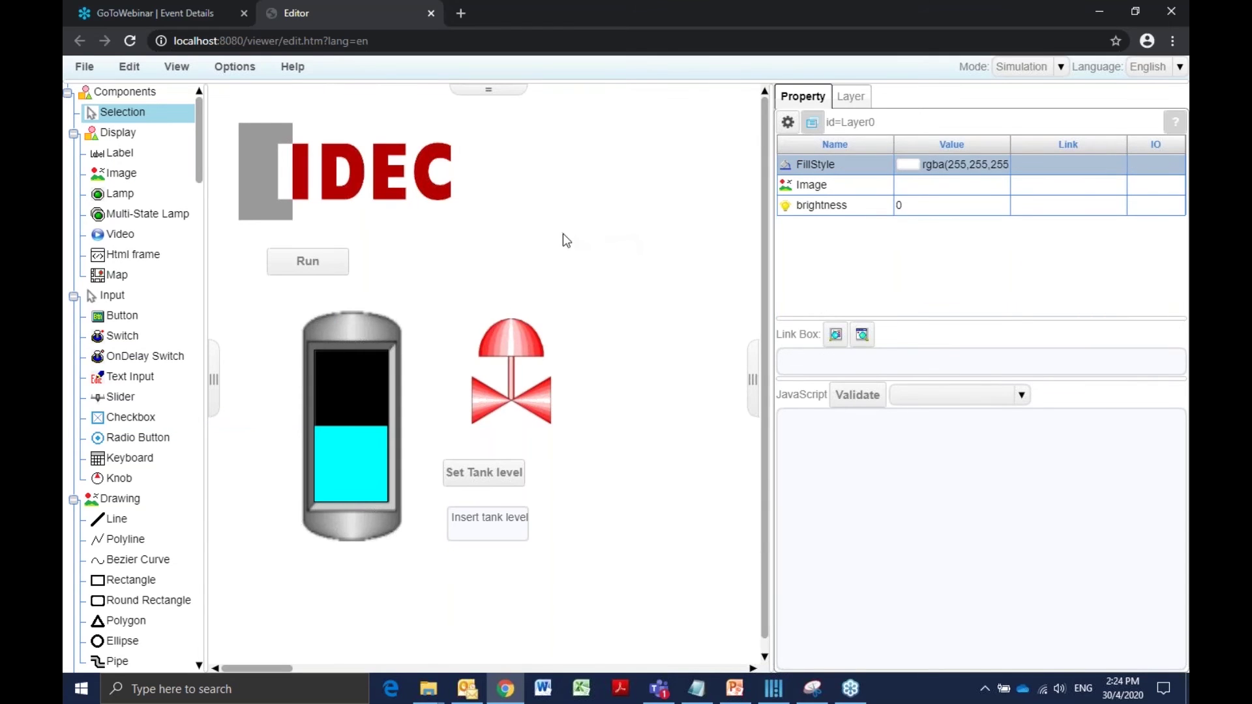
# Review the links on the Run button, level bar, valve, Set Tank level button and input box.
pyautogui.click(318, 263)
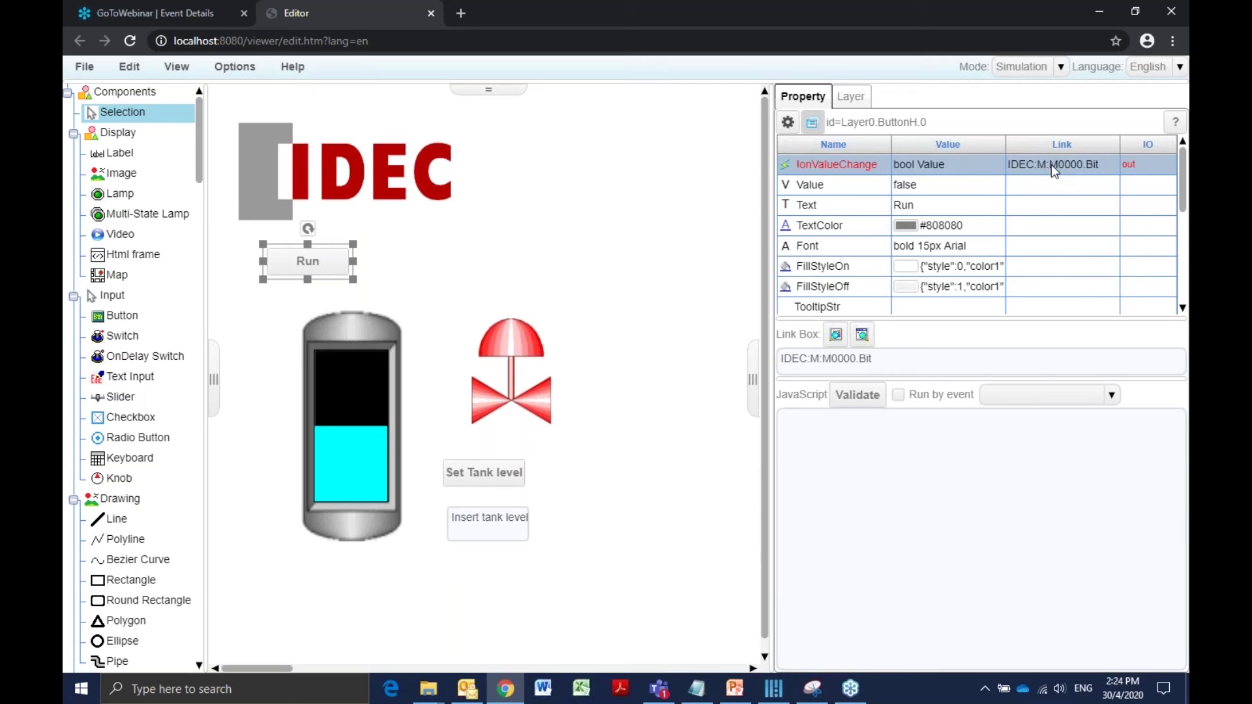
pyautogui.click(340, 402)
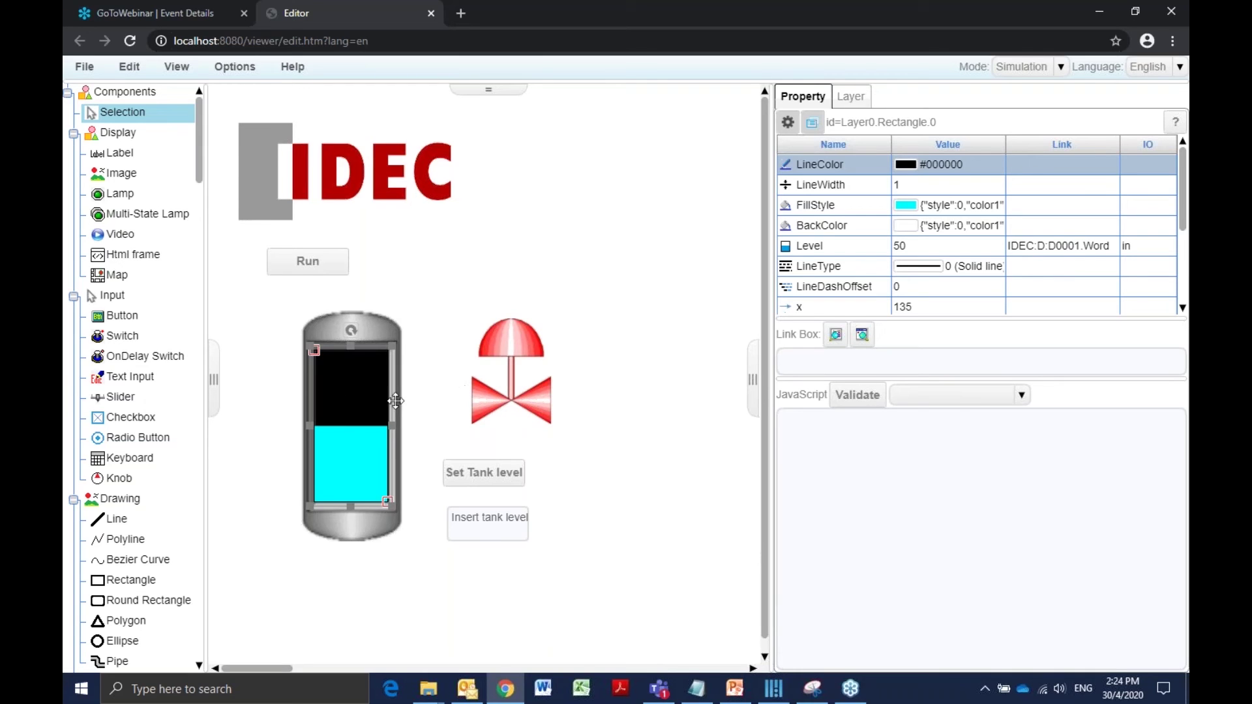
pyautogui.click(529, 370)
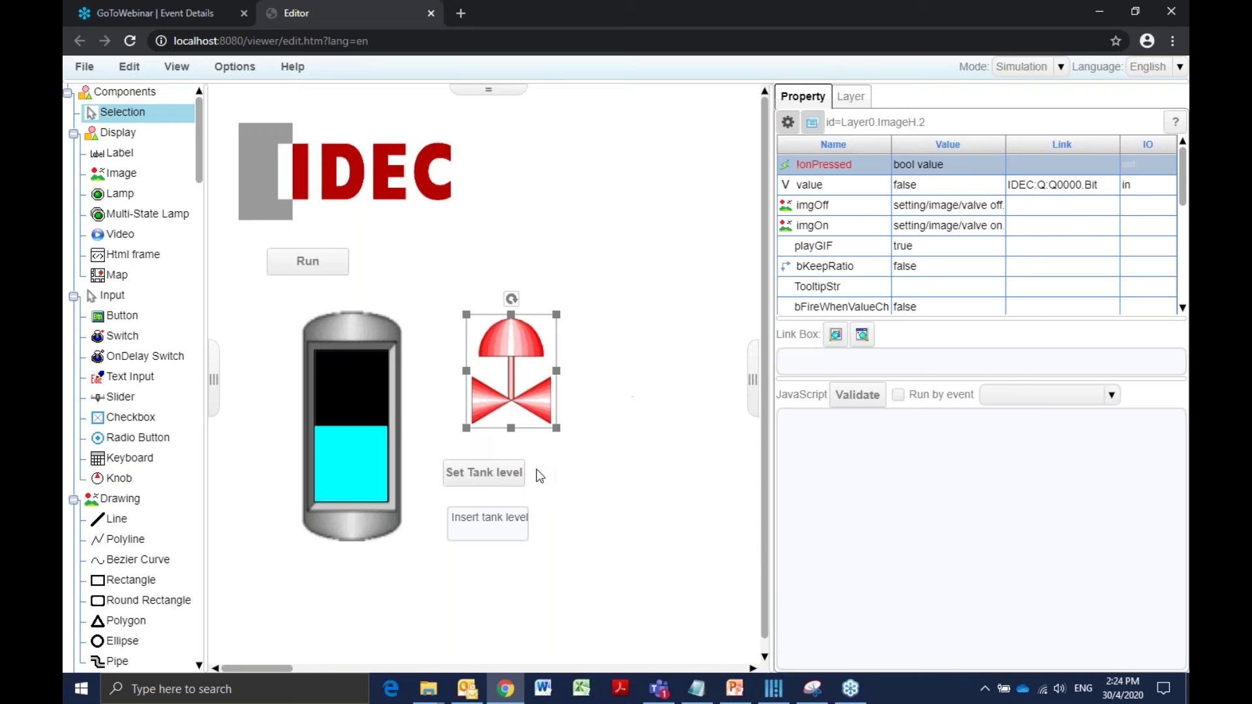
pyautogui.click(515, 480)
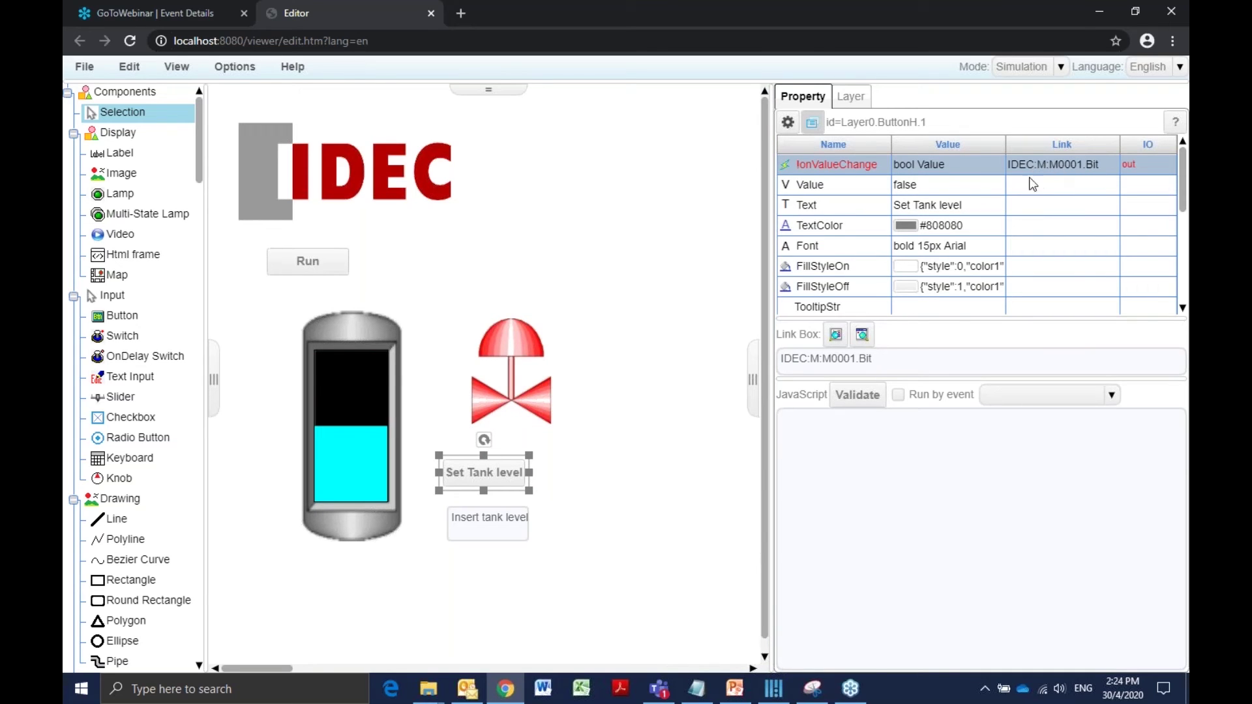
pyautogui.click(492, 530)
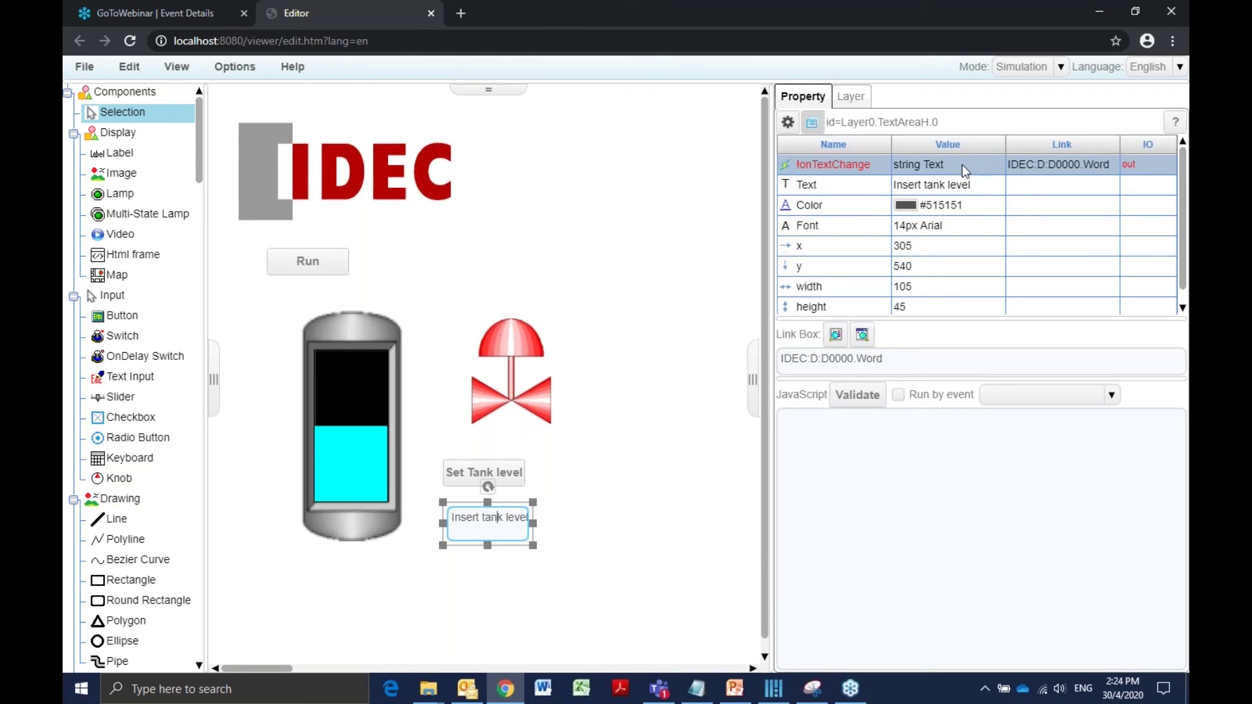
pyautogui.click(559, 254)
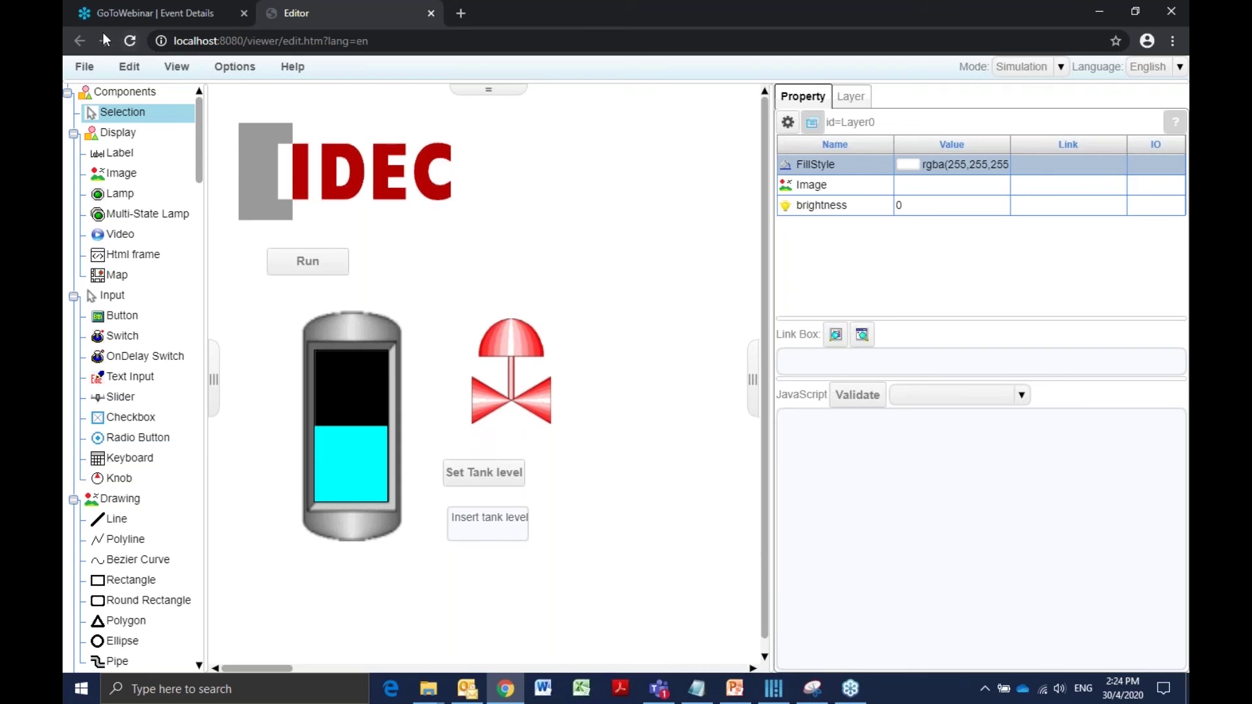
pyautogui.click(86, 72)
# Save the page as 'tank level monitor', then close the editor and hide the browser.
pyautogui.click(93, 132)
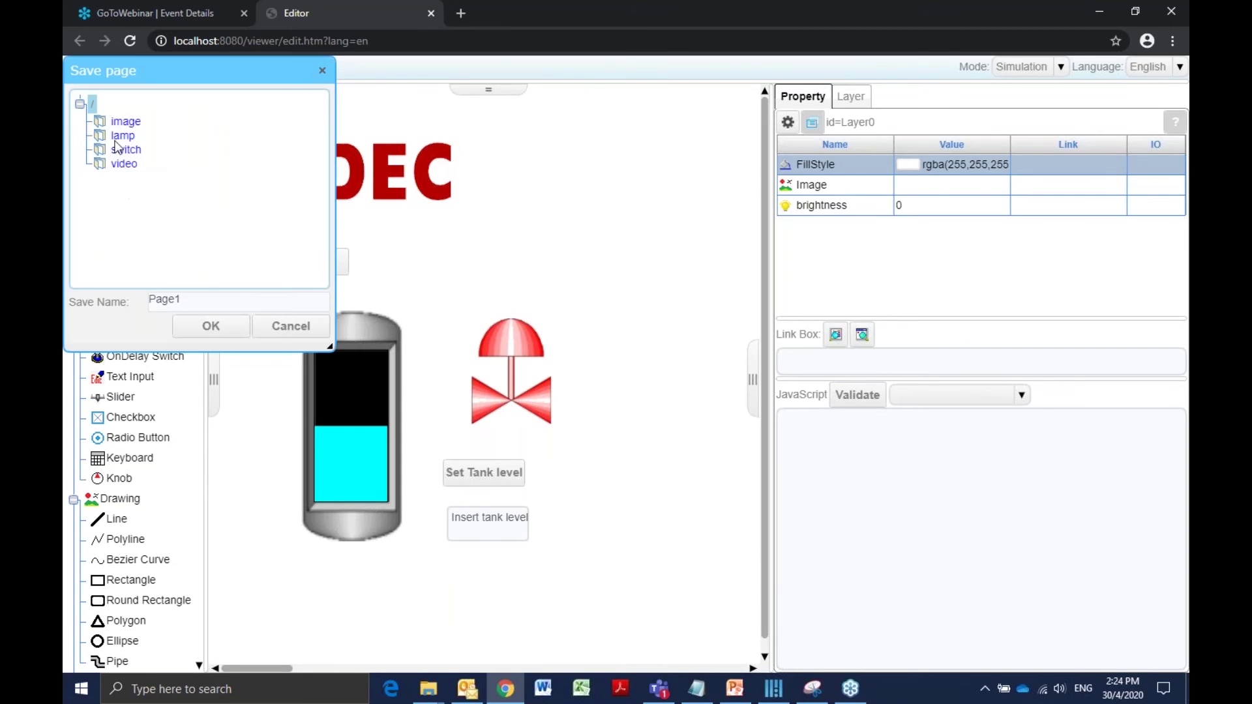
pyautogui.doubleClick(190, 302)
pyautogui.write('tank level mon')
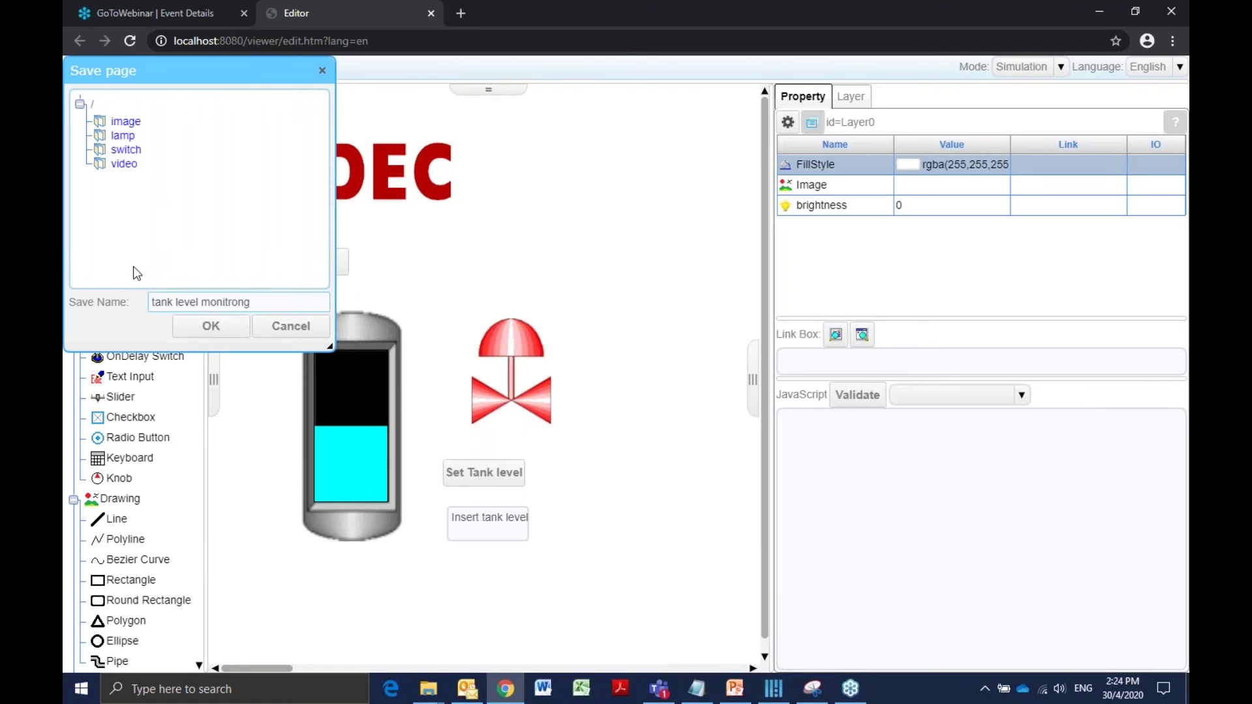
pyautogui.write('itori')
pyautogui.click(211, 326)
pyautogui.click(723, 335)
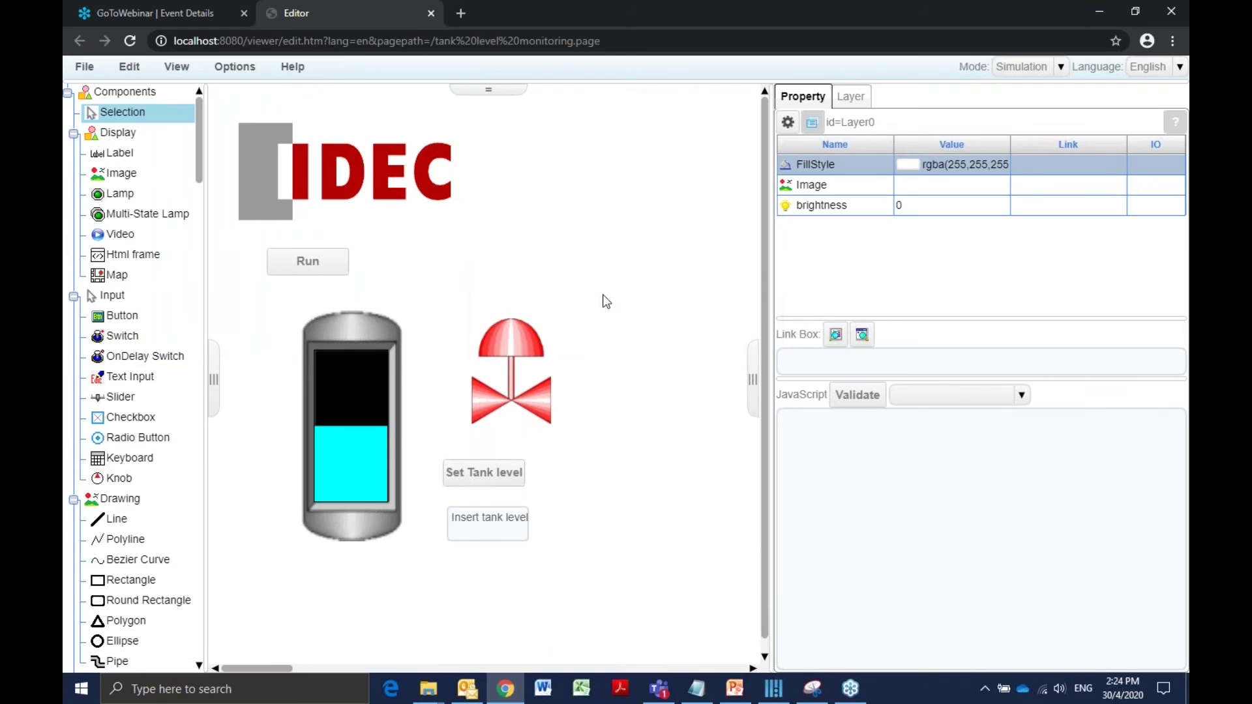
pyautogui.click(431, 13)
pyautogui.click(1099, 12)
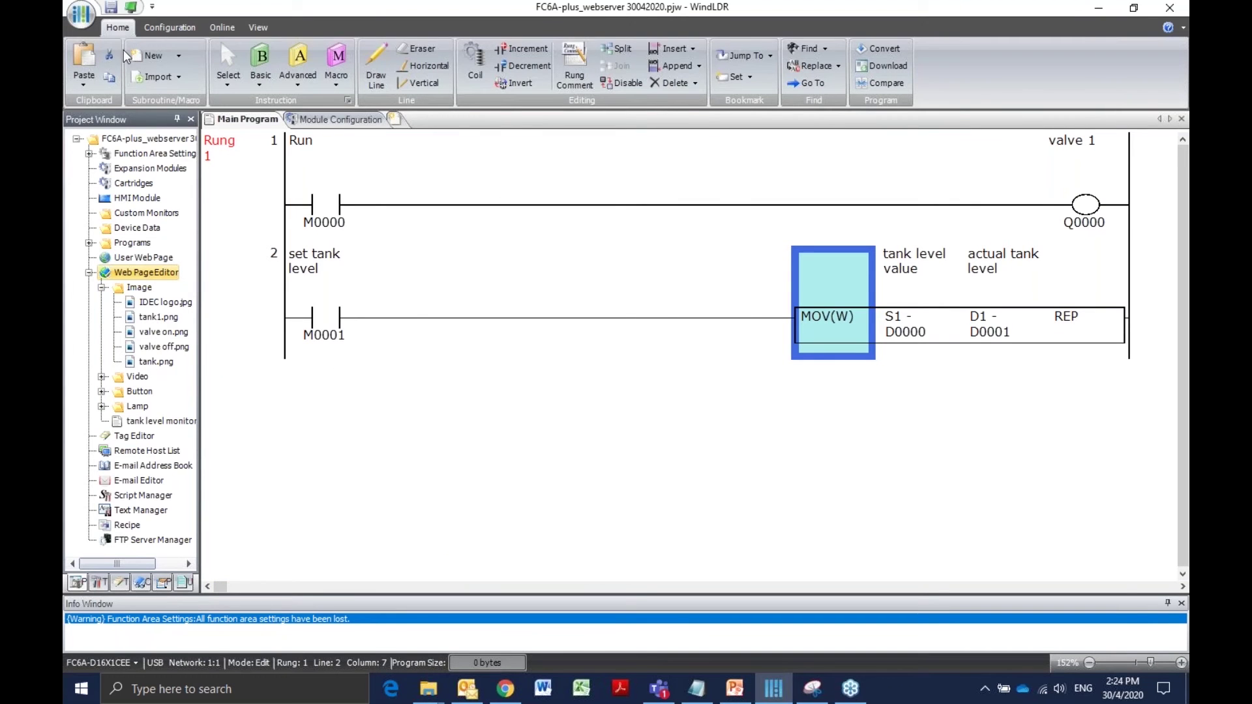
# Save the WindLDR project and select the tank level monitoring page in the project tree.
pyautogui.click(110, 11)
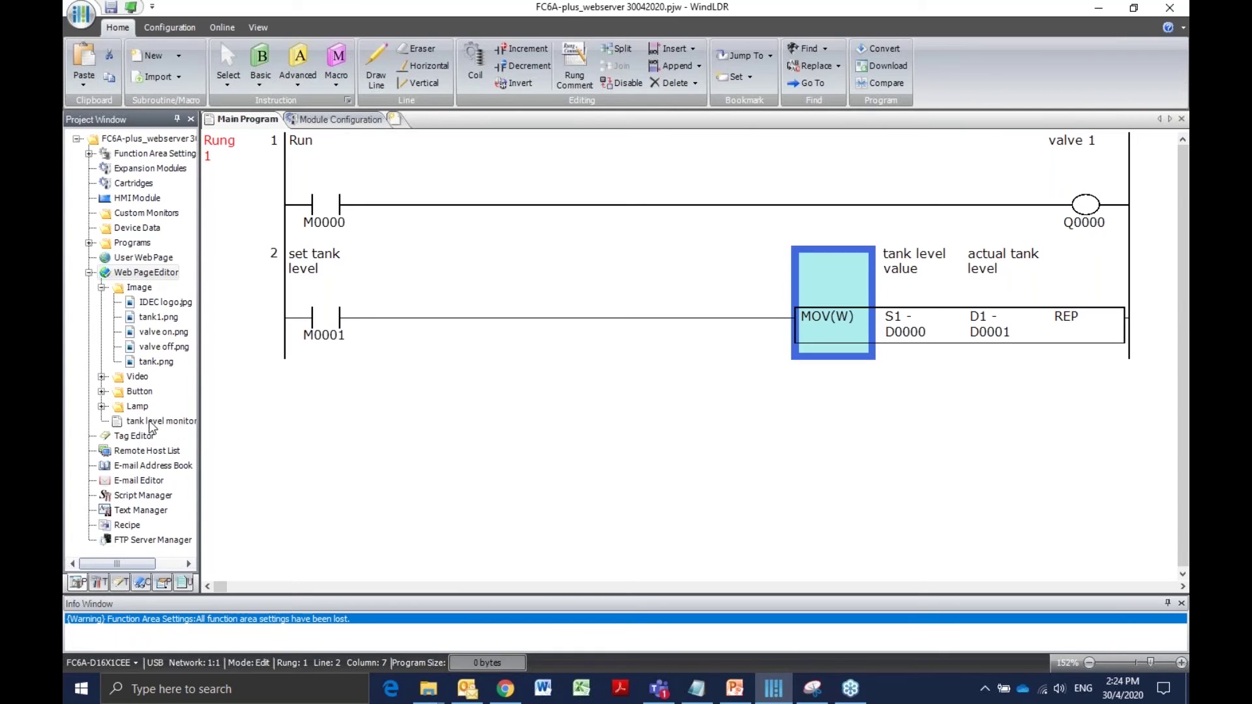
pyautogui.click(151, 422)
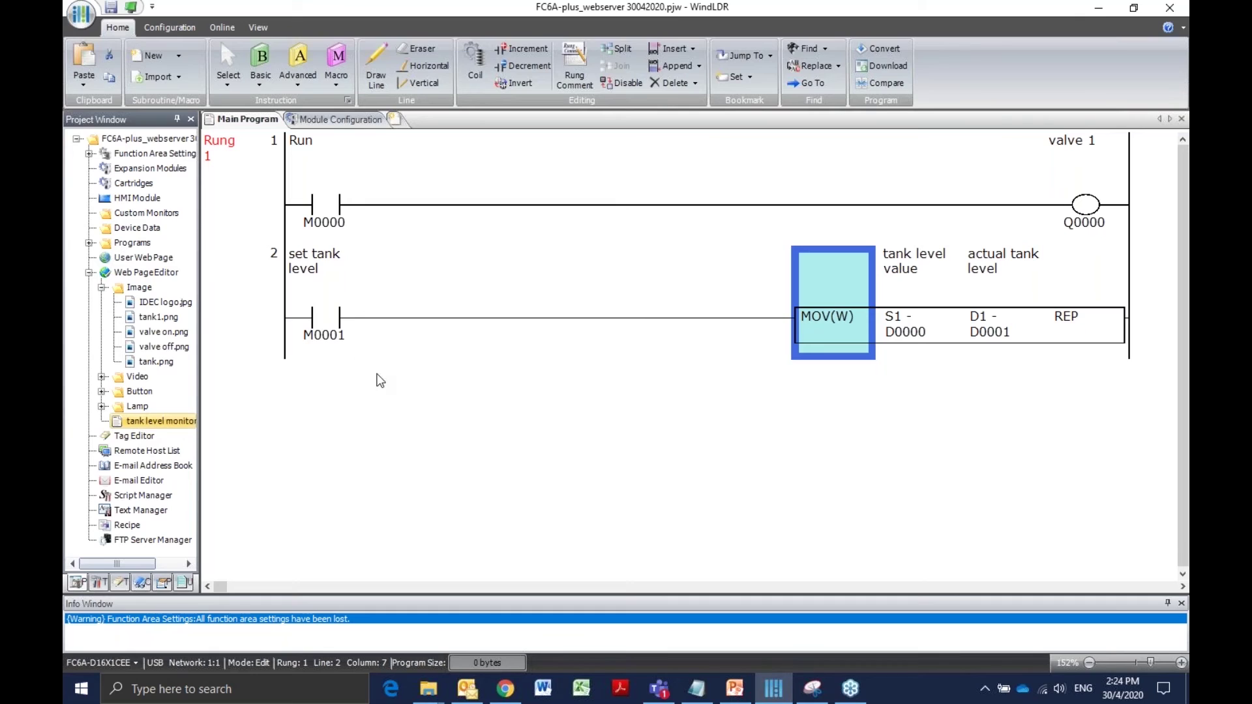
pyautogui.click(184, 29)
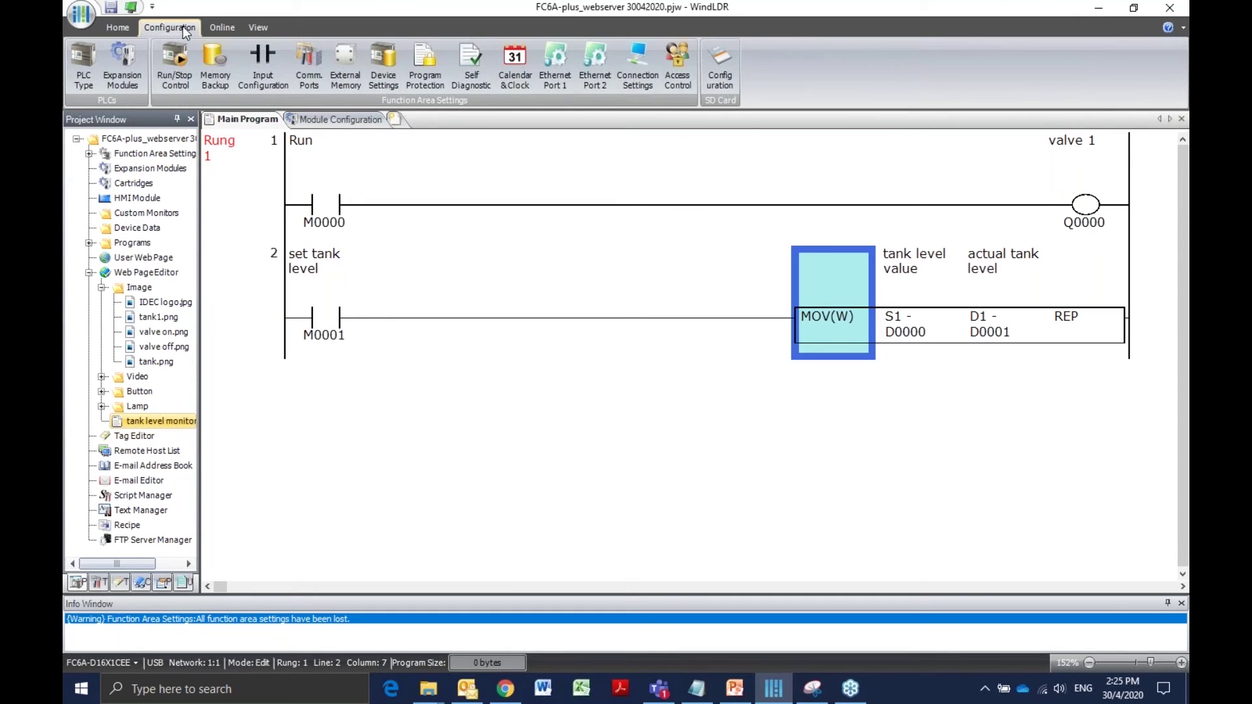
# Look over the CPU module's function area settings in the module configuration, then close them.
pyautogui.click(343, 120)
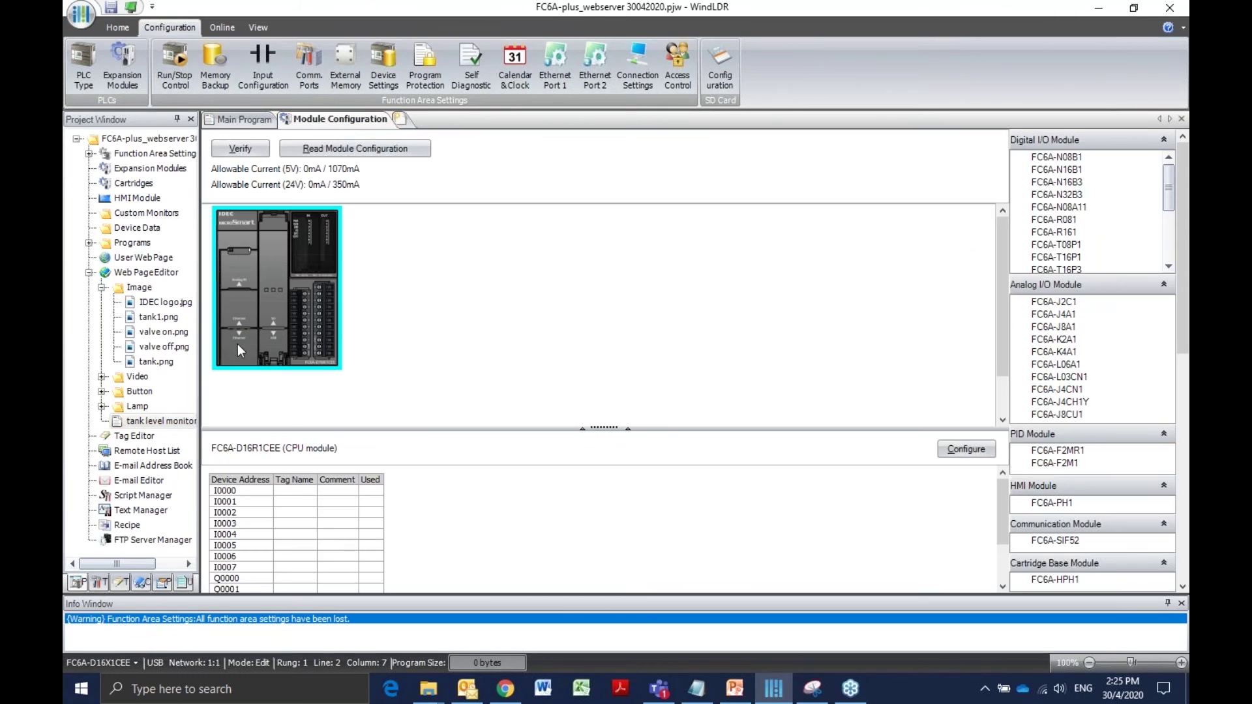
pyautogui.doubleClick(235, 311)
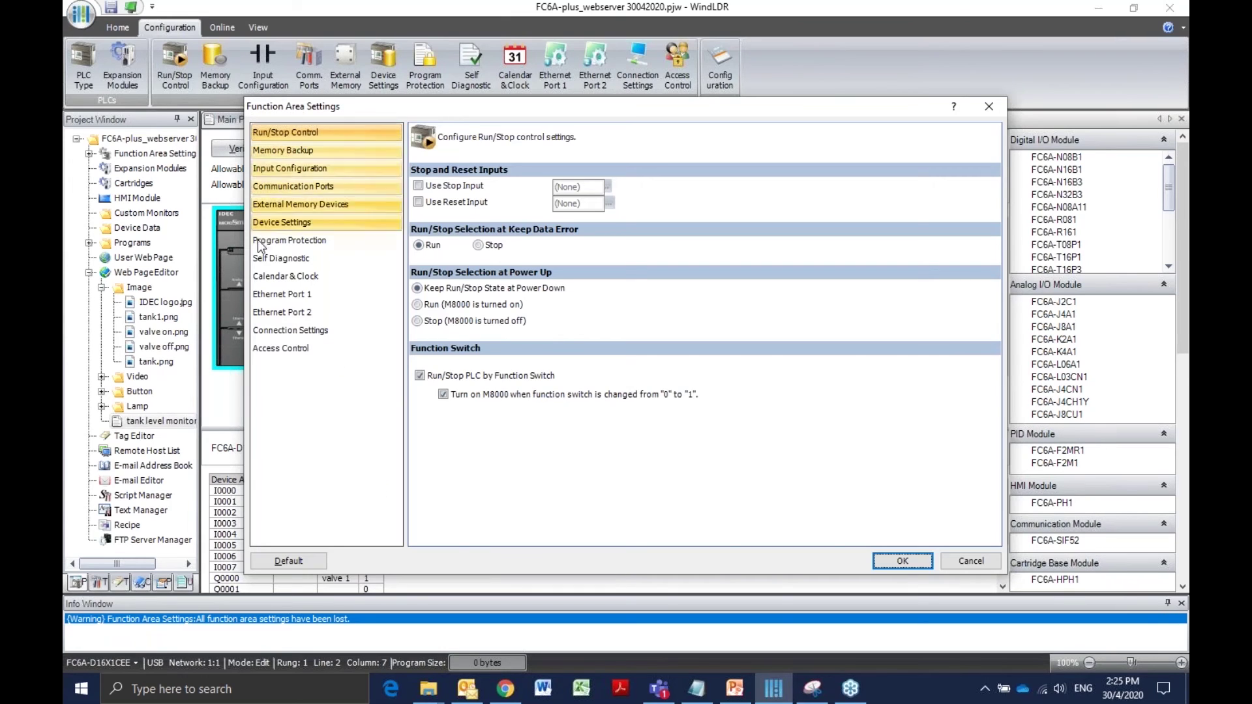
pyautogui.moveTo(367, 105); pyautogui.dragTo(579, 107)
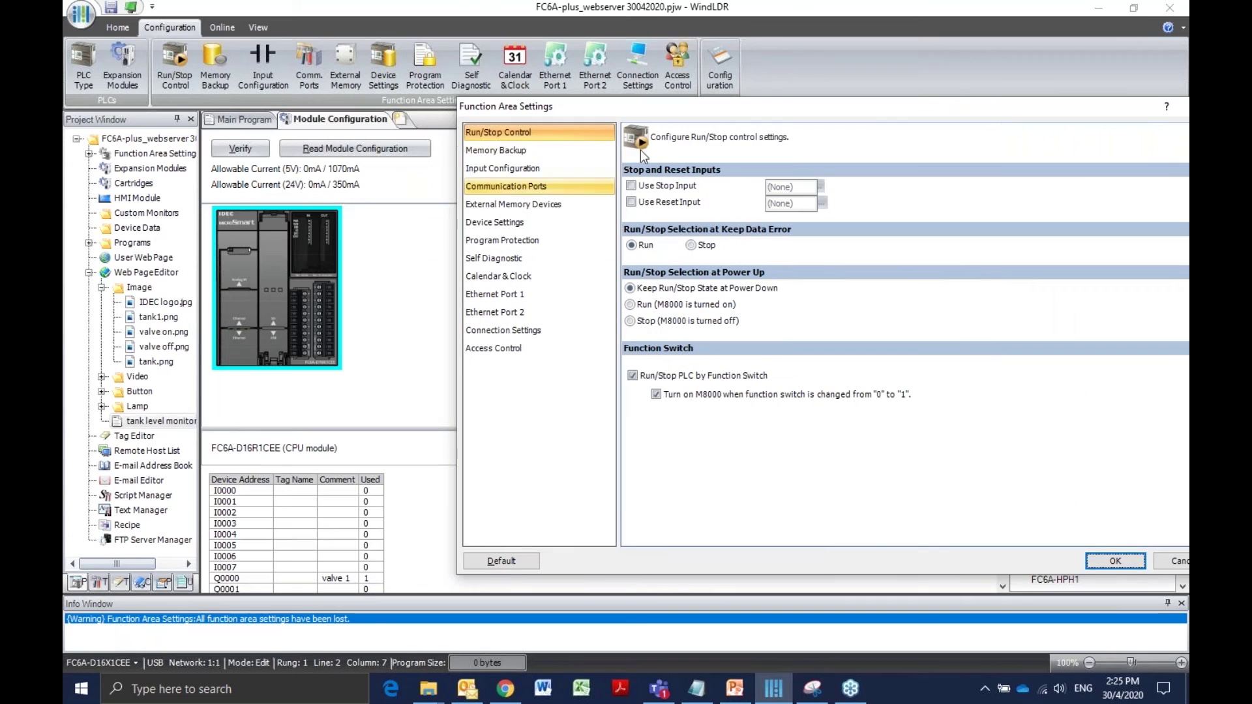
pyautogui.moveTo(699, 110); pyautogui.dragTo(466, 157)
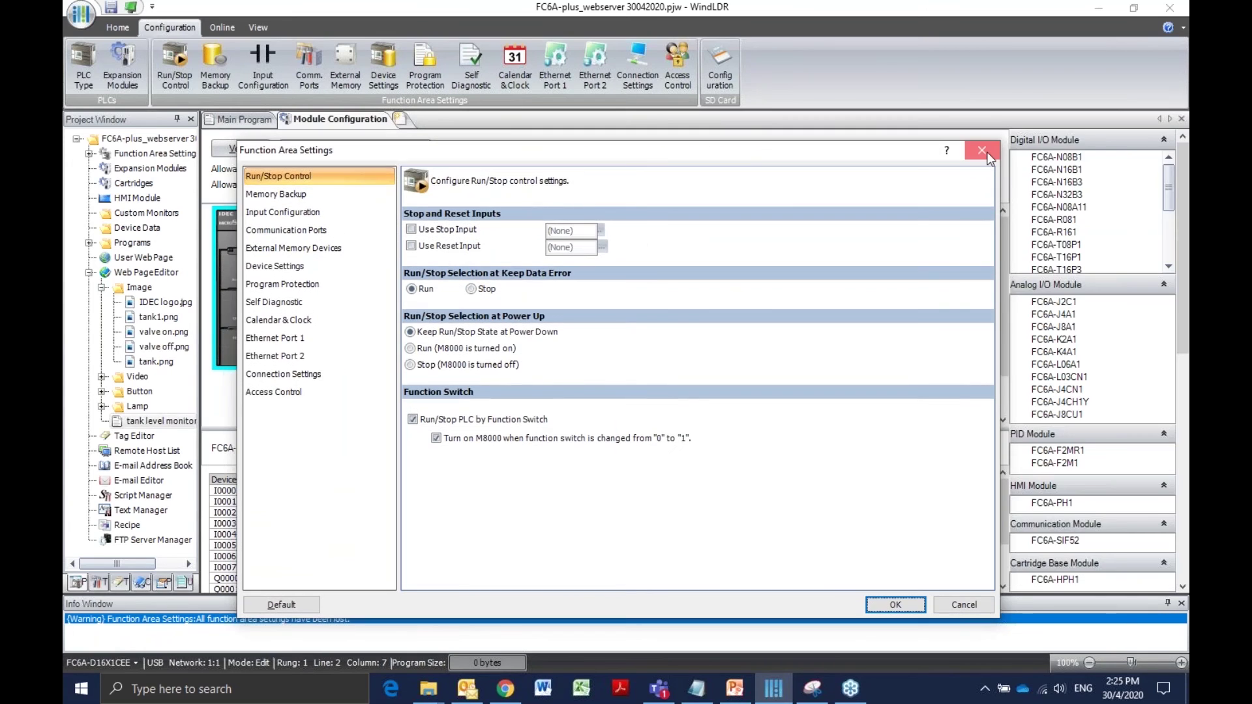
pyautogui.click(977, 154)
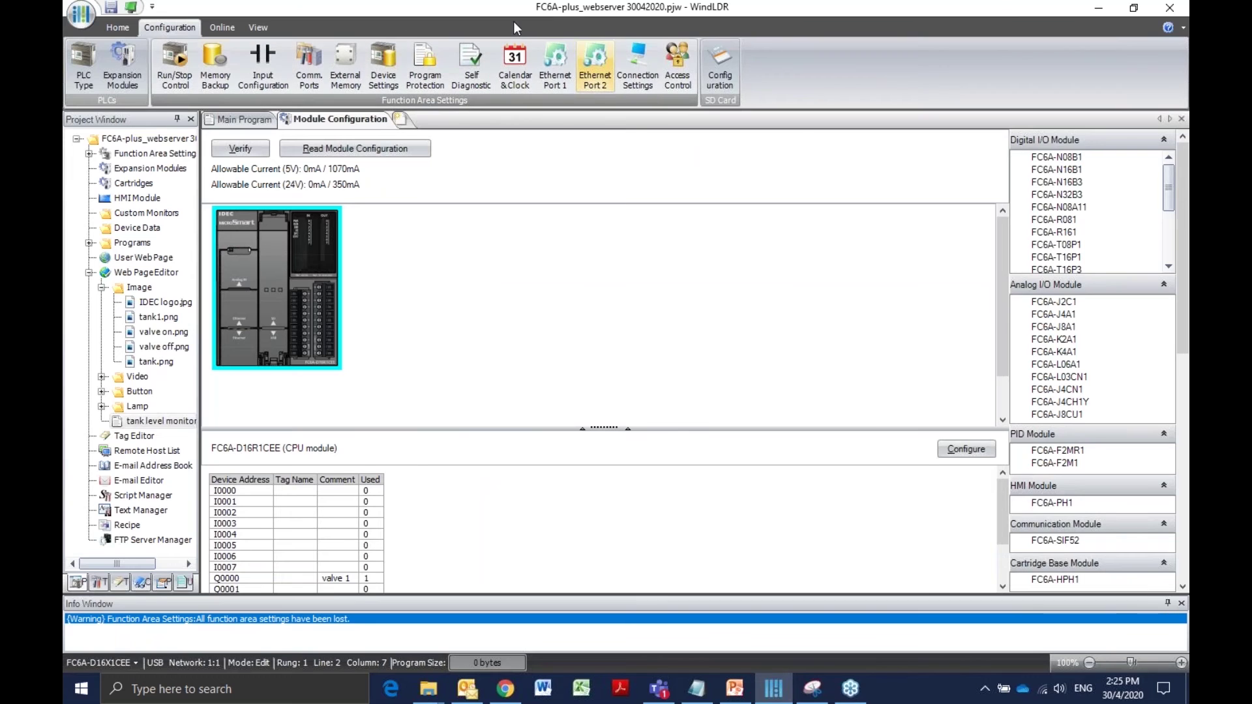
# In Ethernet Port 1 settings, enter a new web server user name and password.
pyautogui.click(555, 84)
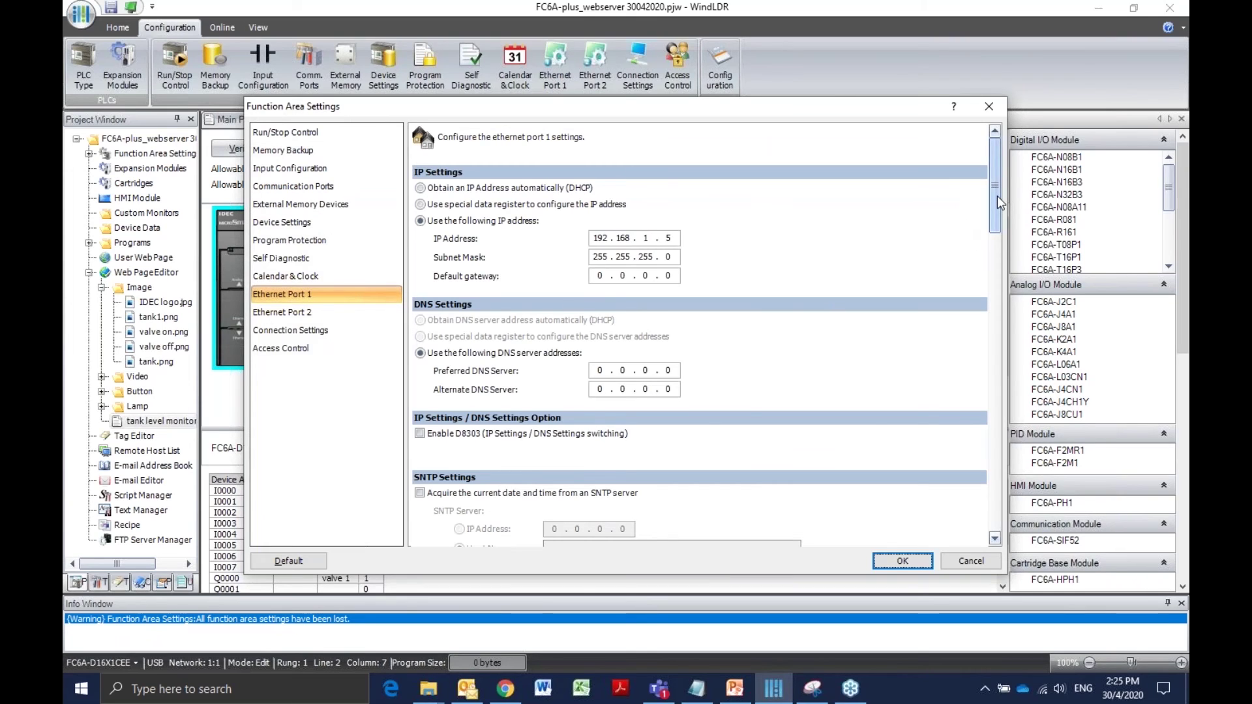
pyautogui.moveTo(996, 196); pyautogui.dragTo(984, 287)
pyautogui.scroll(-6, 980, 298)
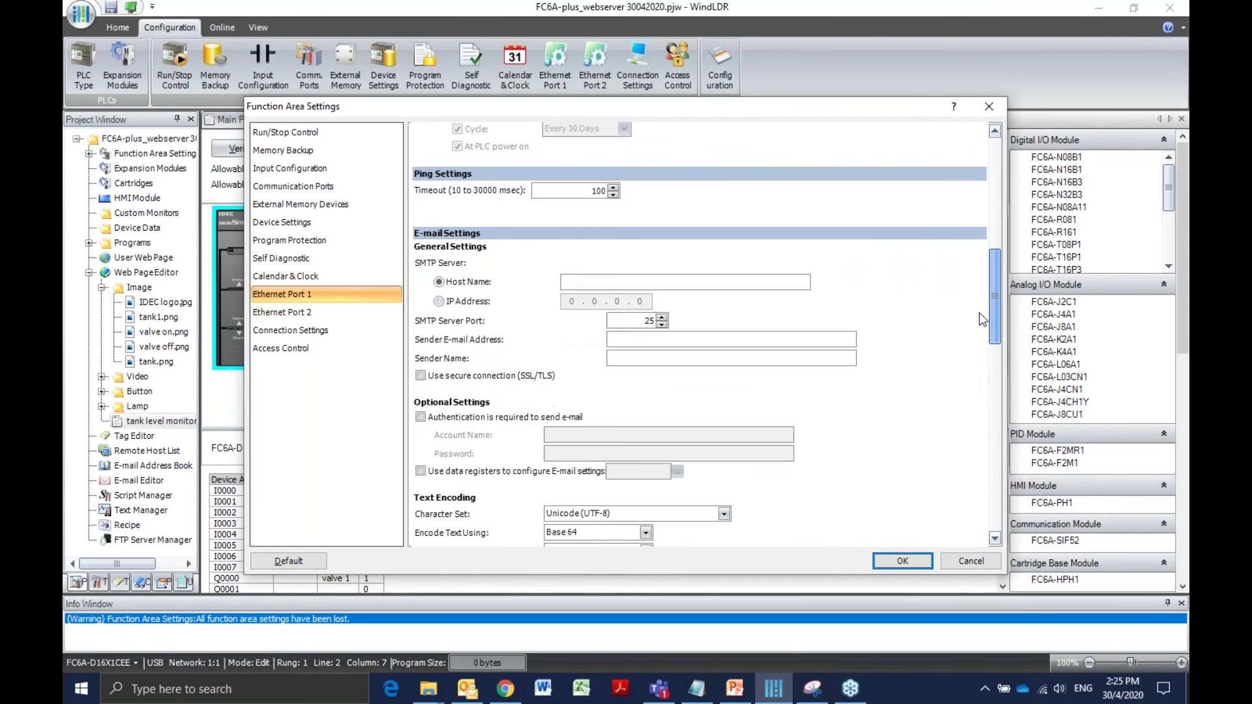
pyautogui.scroll(-3, 973, 385)
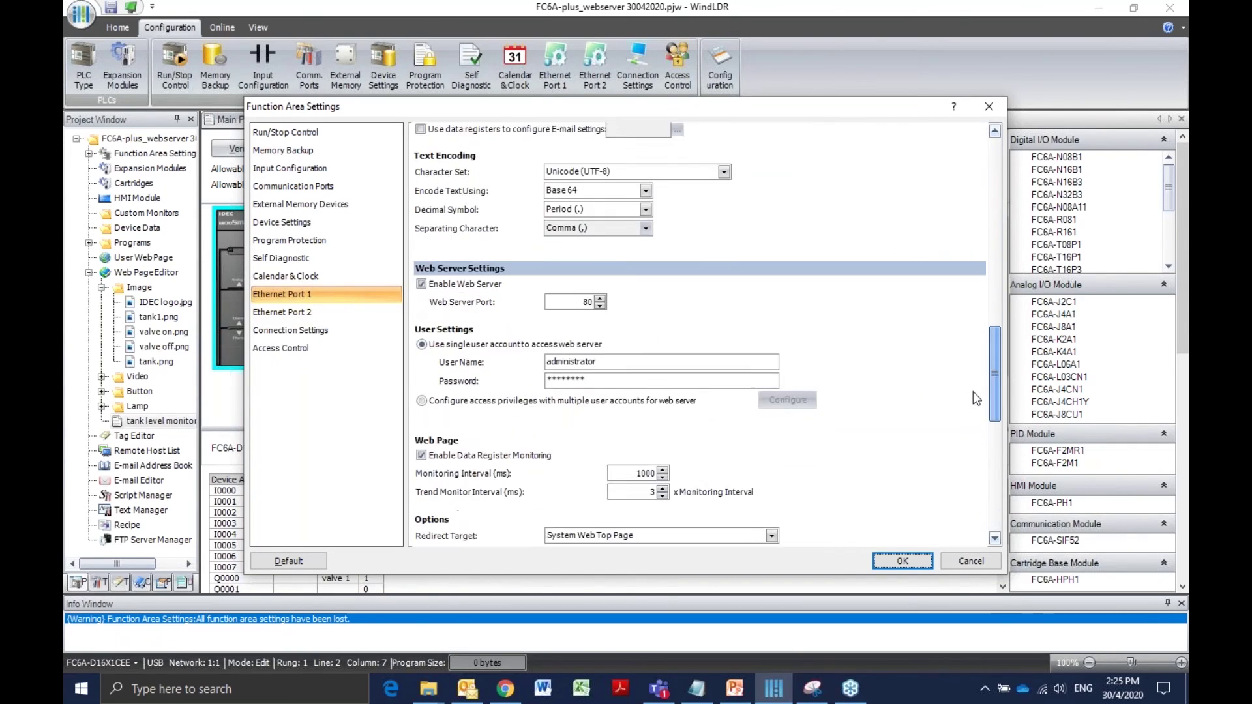
pyautogui.moveTo(601, 304); pyautogui.dragTo(525, 293)
pyautogui.write('idec')
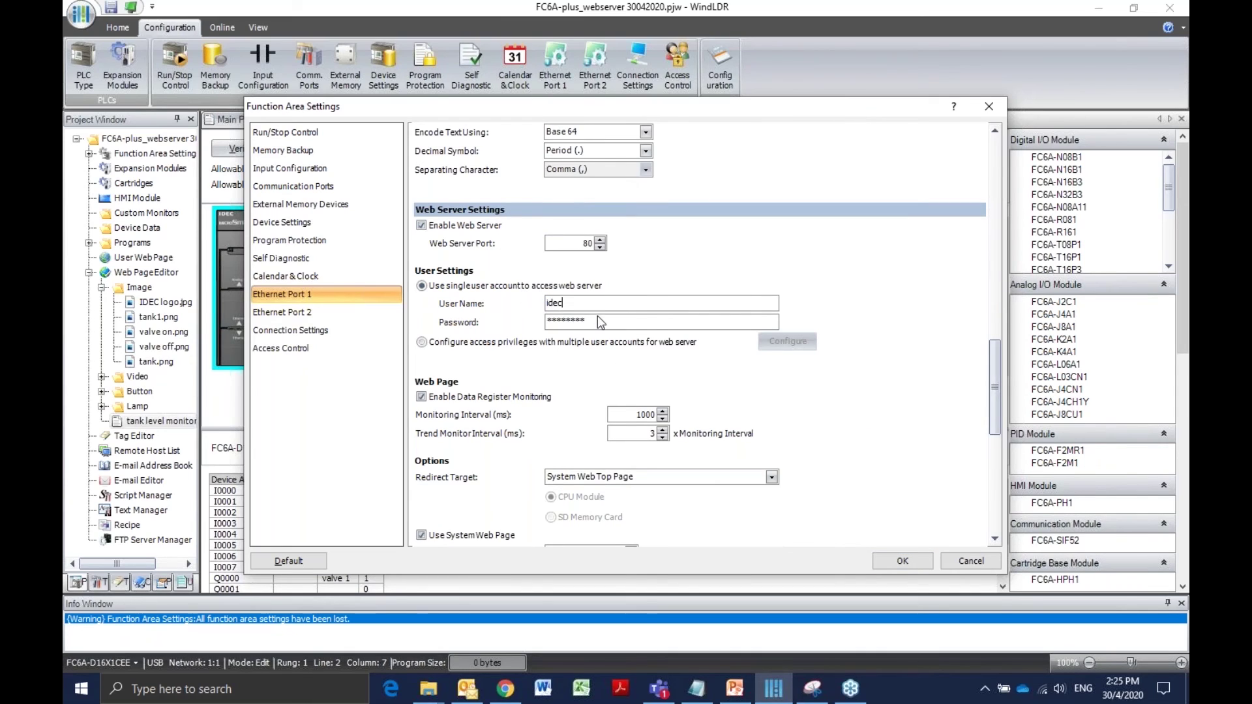
pyautogui.moveTo(597, 319); pyautogui.dragTo(525, 319)
pyautogui.write('****')
# Set Redirect Target to tank level monitoring.page, disable Use System Web Page, and accept.
pyautogui.scroll(-1, 867, 333)
pyautogui.scroll(-3, 867, 333)
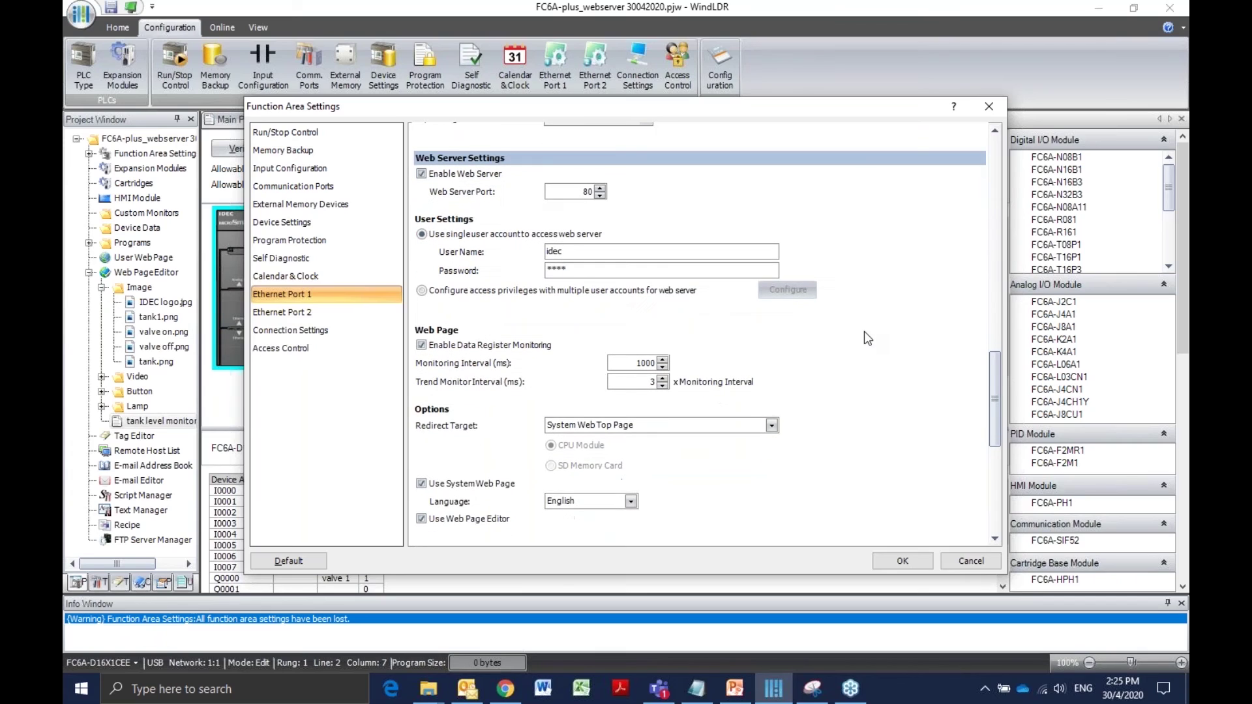
pyautogui.click(772, 409)
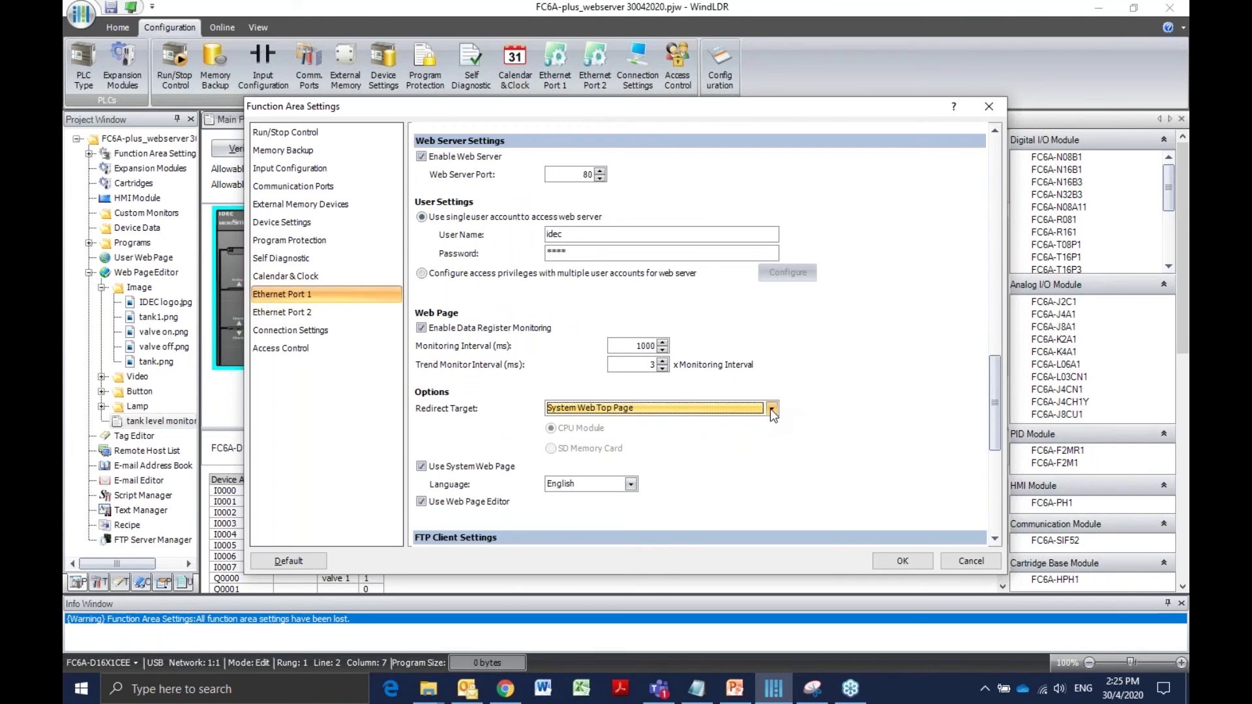
pyautogui.click(644, 447)
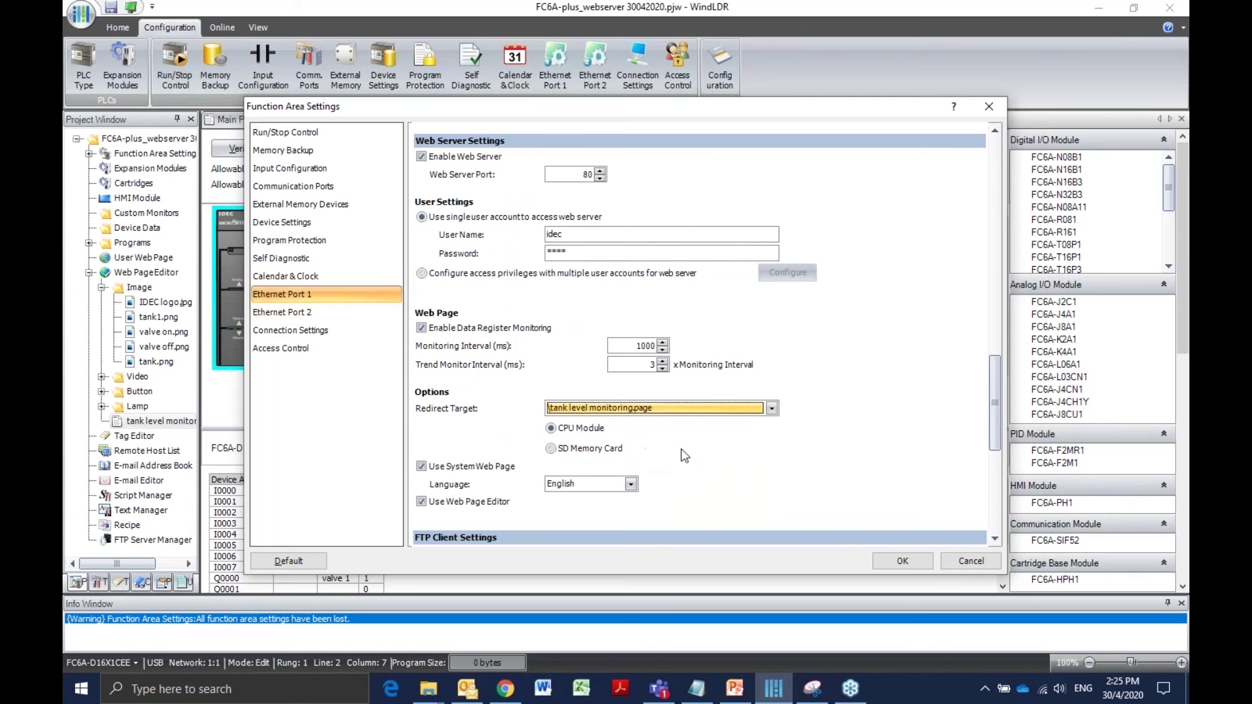
pyautogui.click(422, 466)
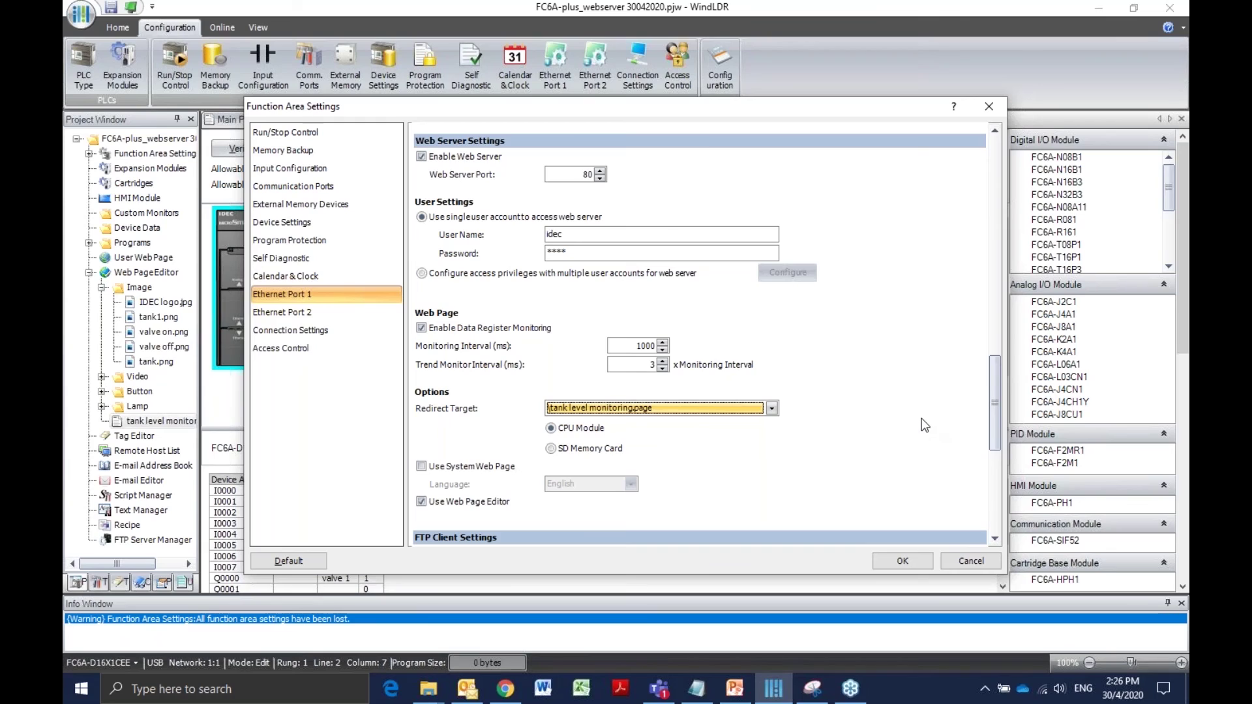
pyautogui.click(894, 563)
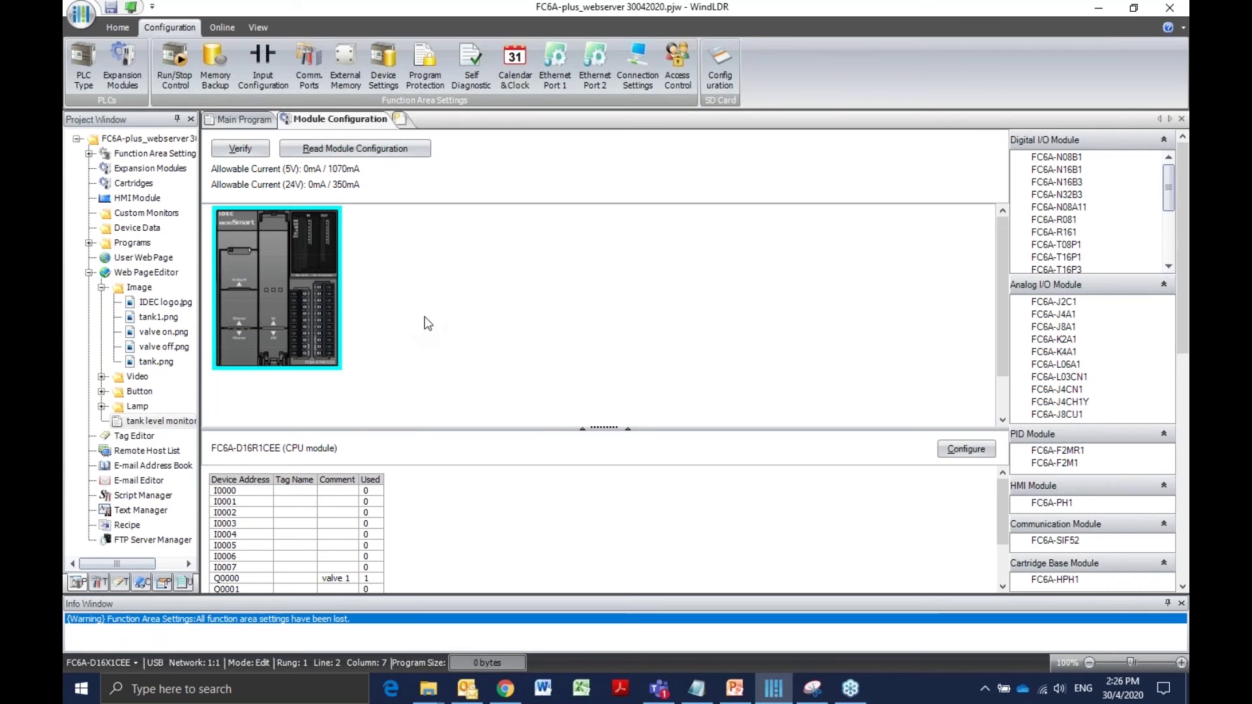
# Return to the main ladder program and arrange WindLDR and the browser side by side.
pyautogui.click(244, 119)
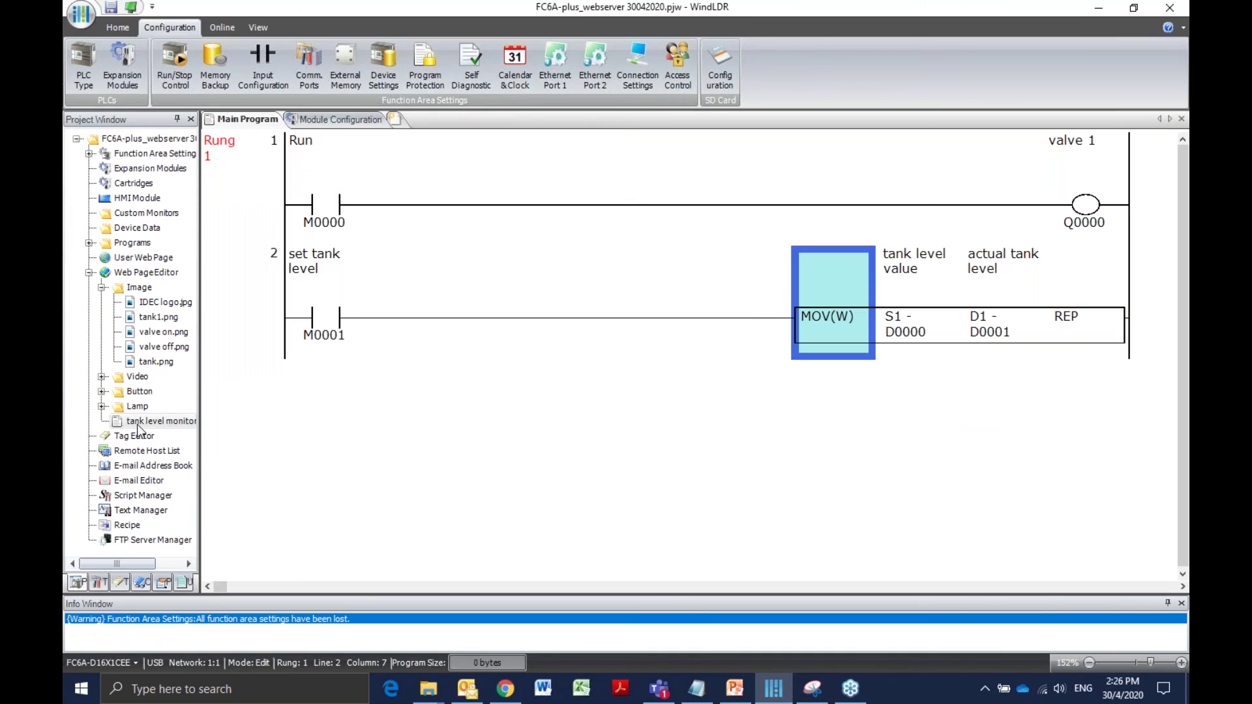
pyautogui.click(139, 422)
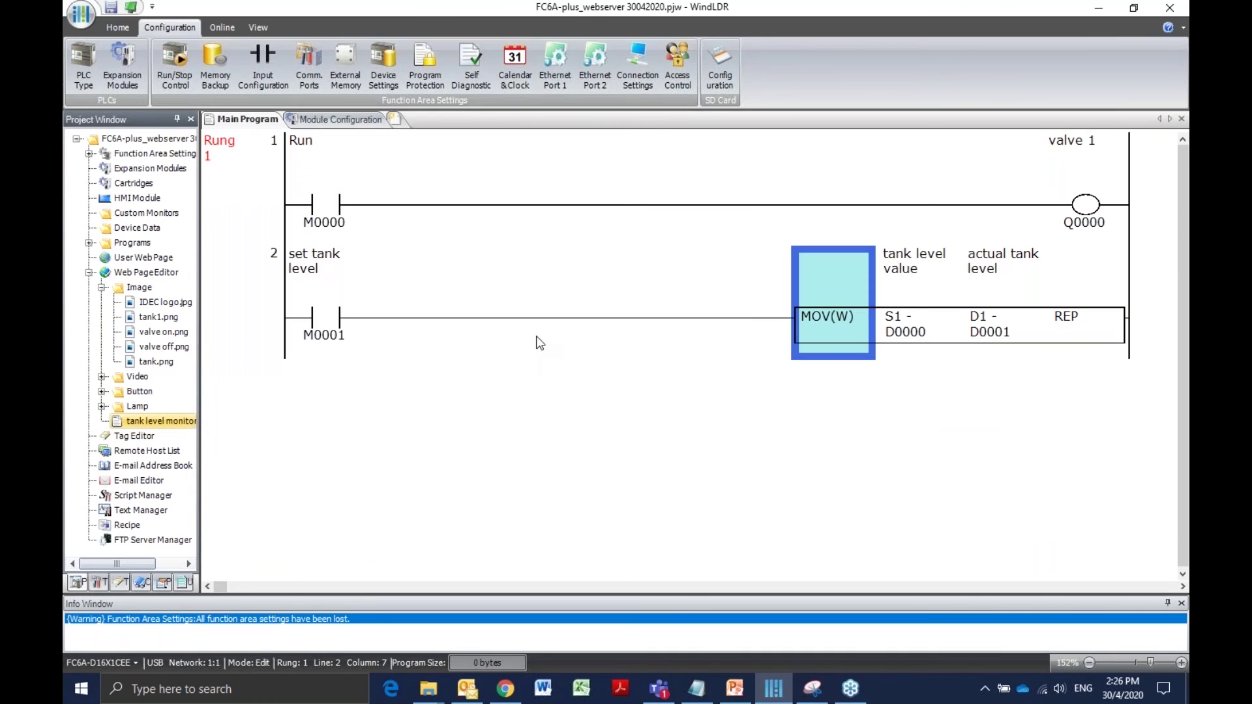
pyautogui.hotkey('alt', 'Tab')
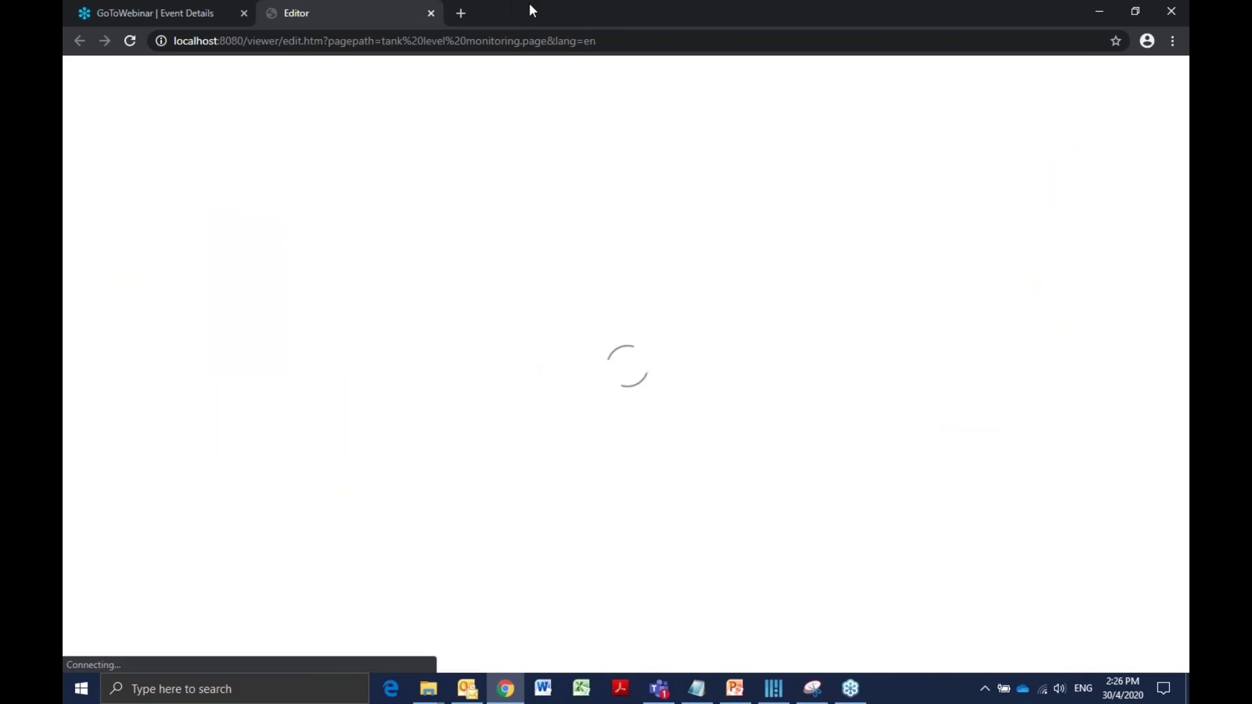
pyautogui.moveTo(540, 8); pyautogui.dragTo(1188, 264)
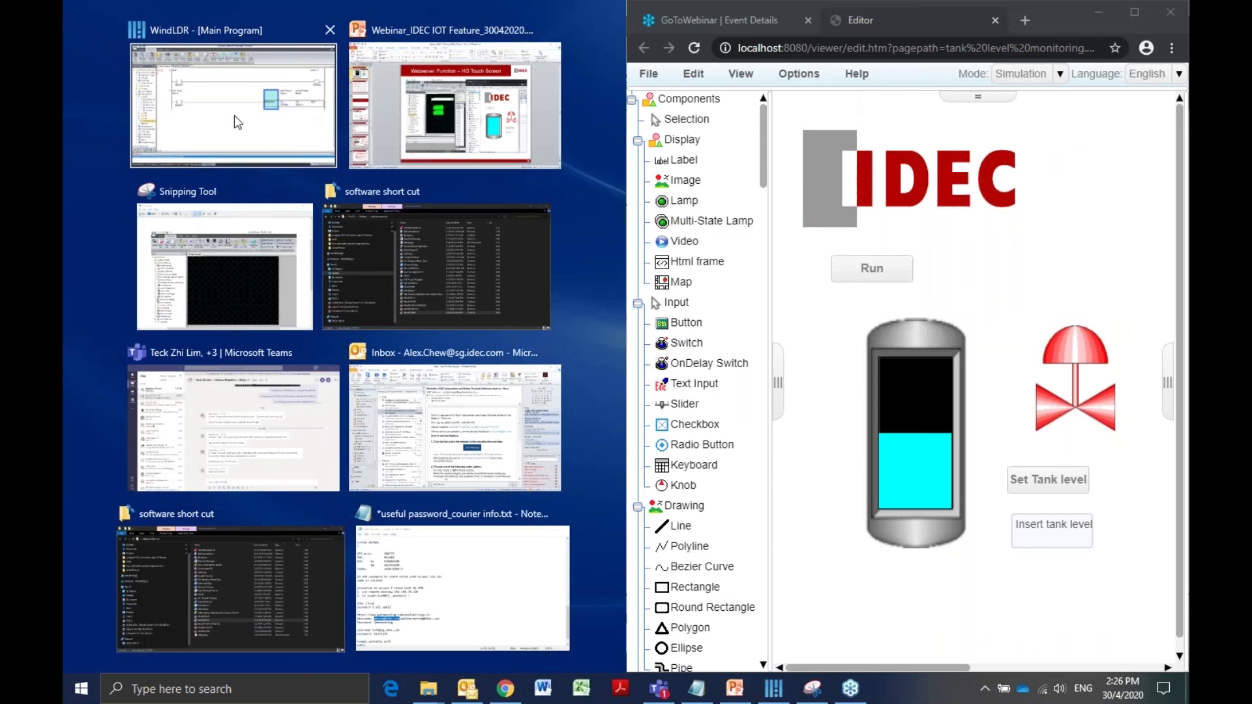
pyautogui.click(282, 36)
# Fit the full rung width into view and start simulating the ladder program.
pyautogui.click(270, 28)
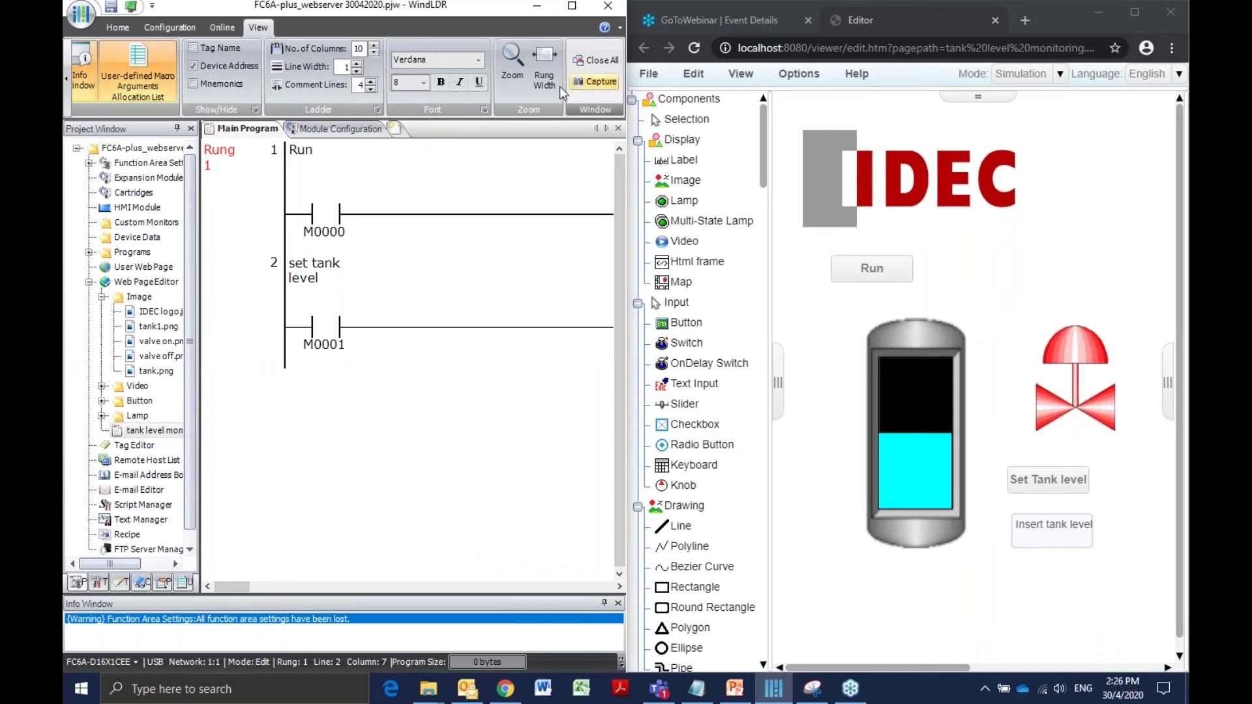
pyautogui.click(544, 68)
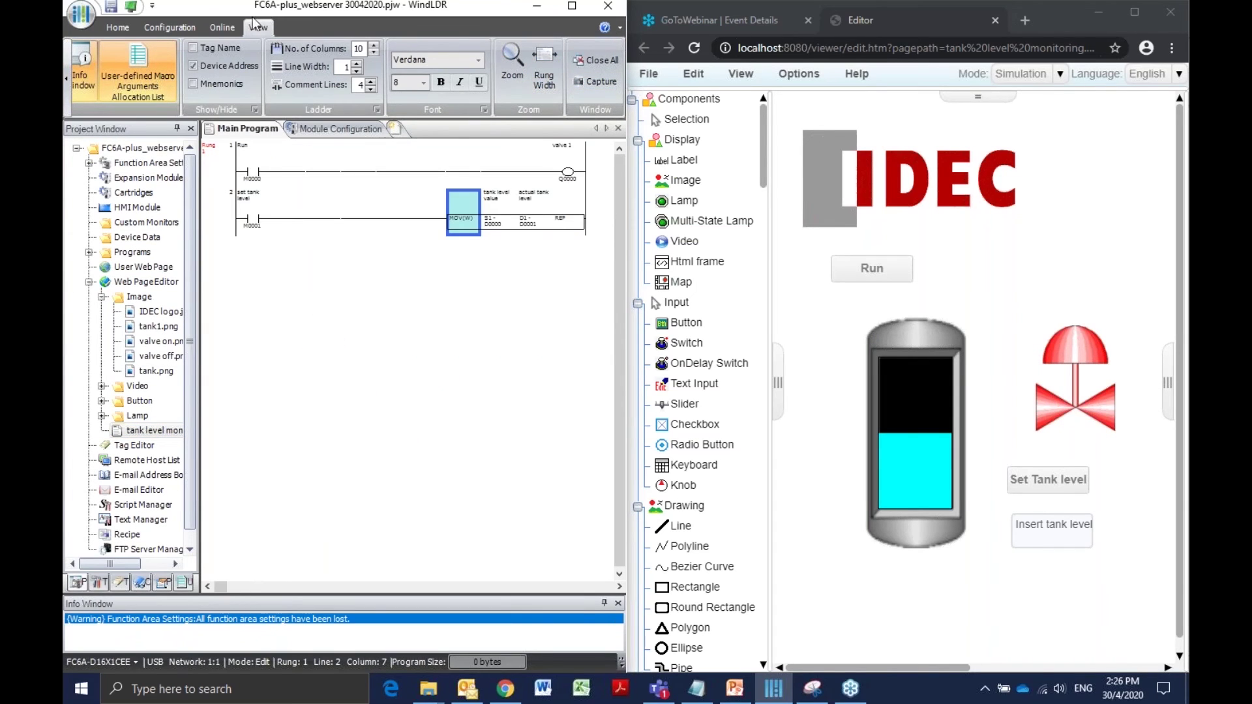
pyautogui.click(221, 28)
pyautogui.click(621, 62)
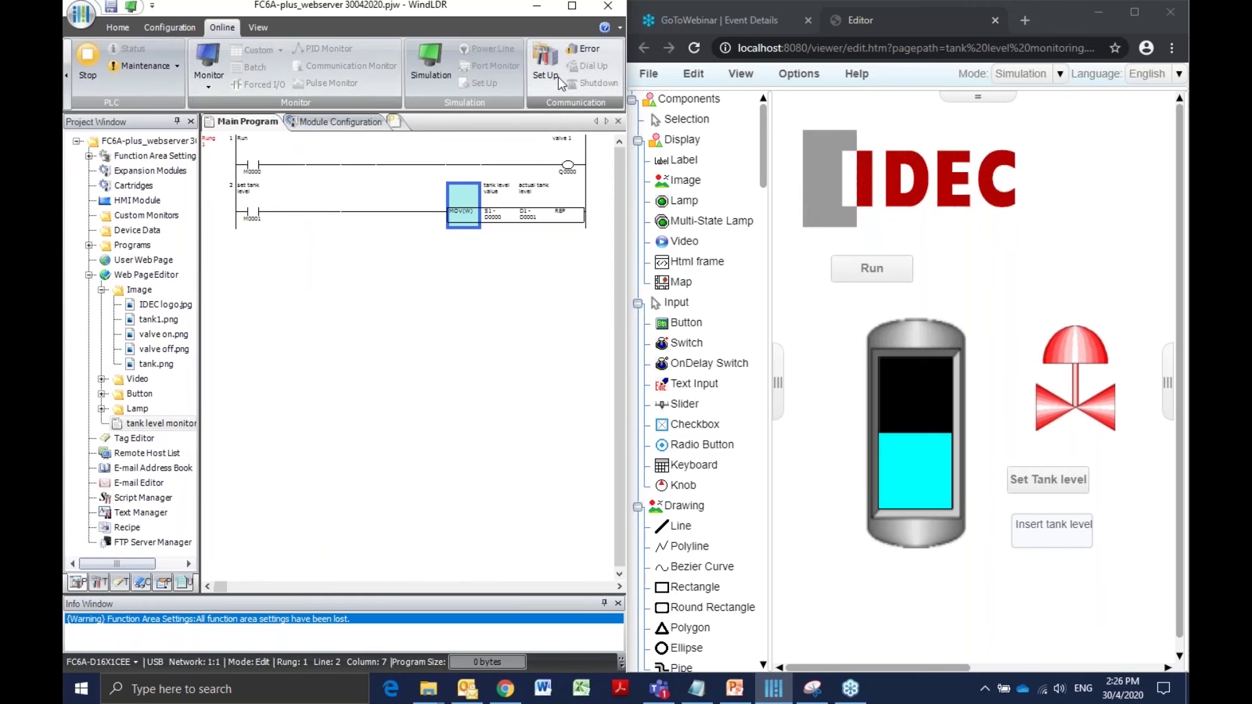
pyautogui.click(1059, 73)
# Start simulation and switch on the page's Run signal.
pyautogui.click(1032, 93)
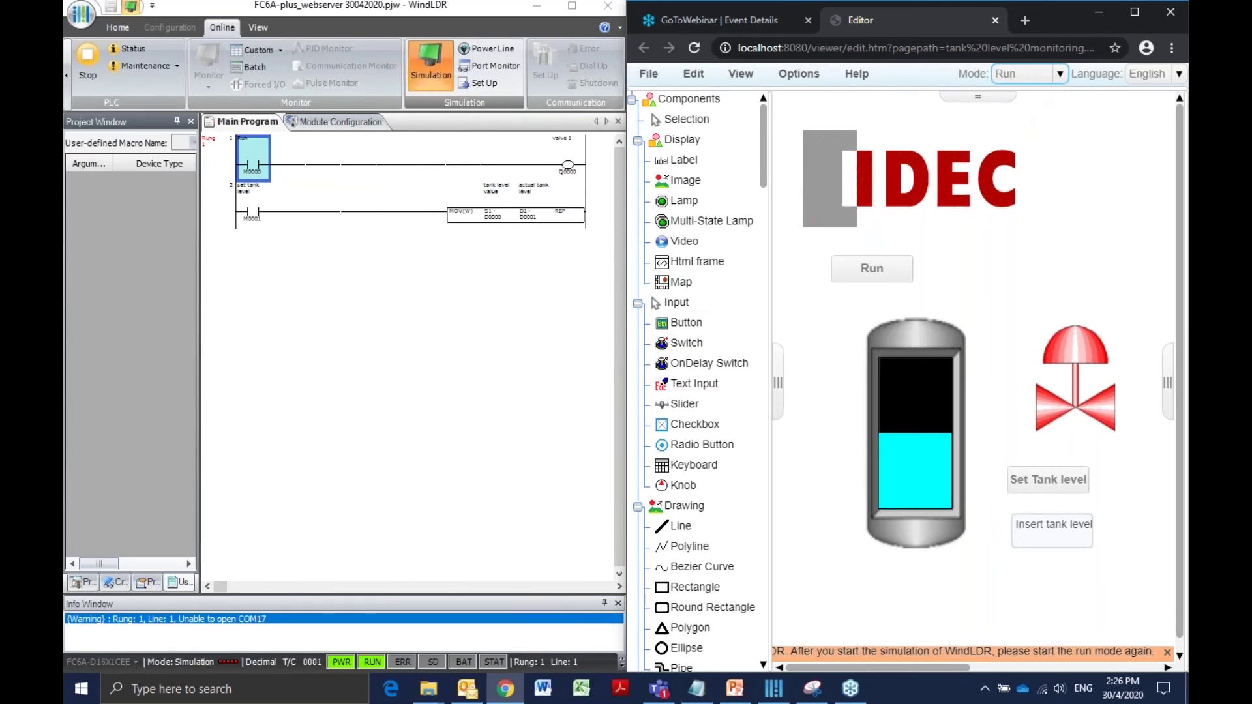
pyautogui.click(777, 383)
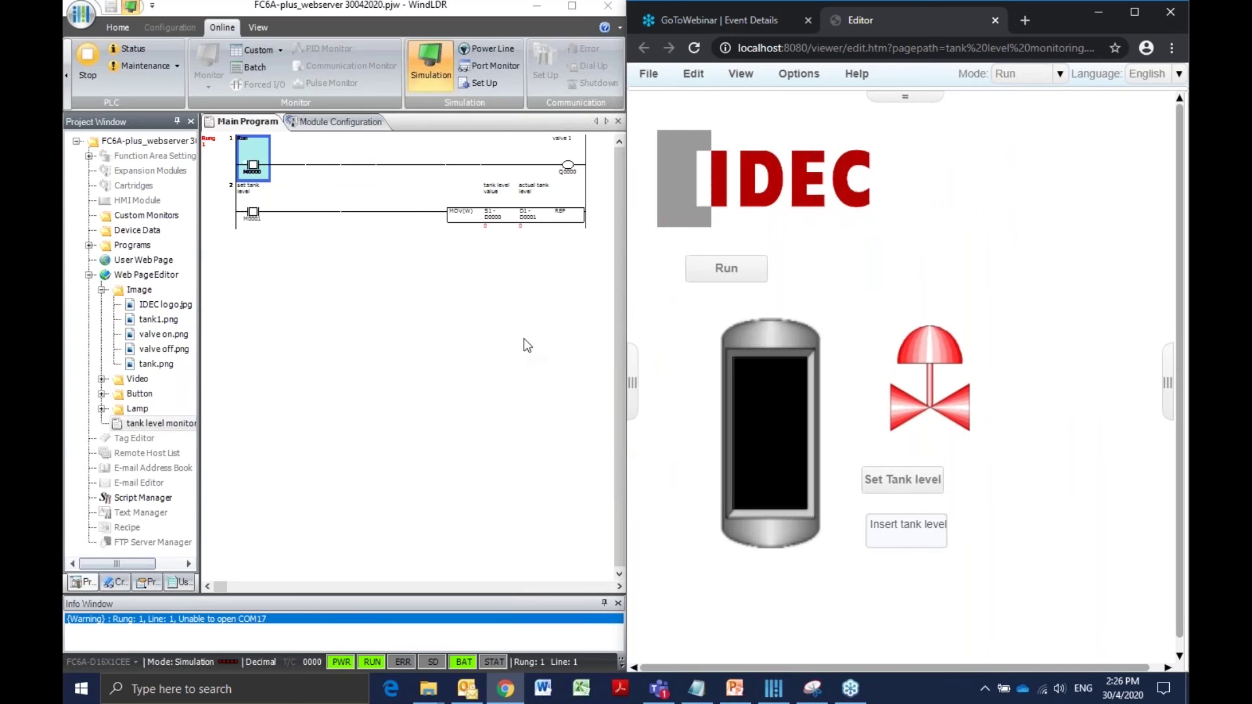
pyautogui.click(727, 273)
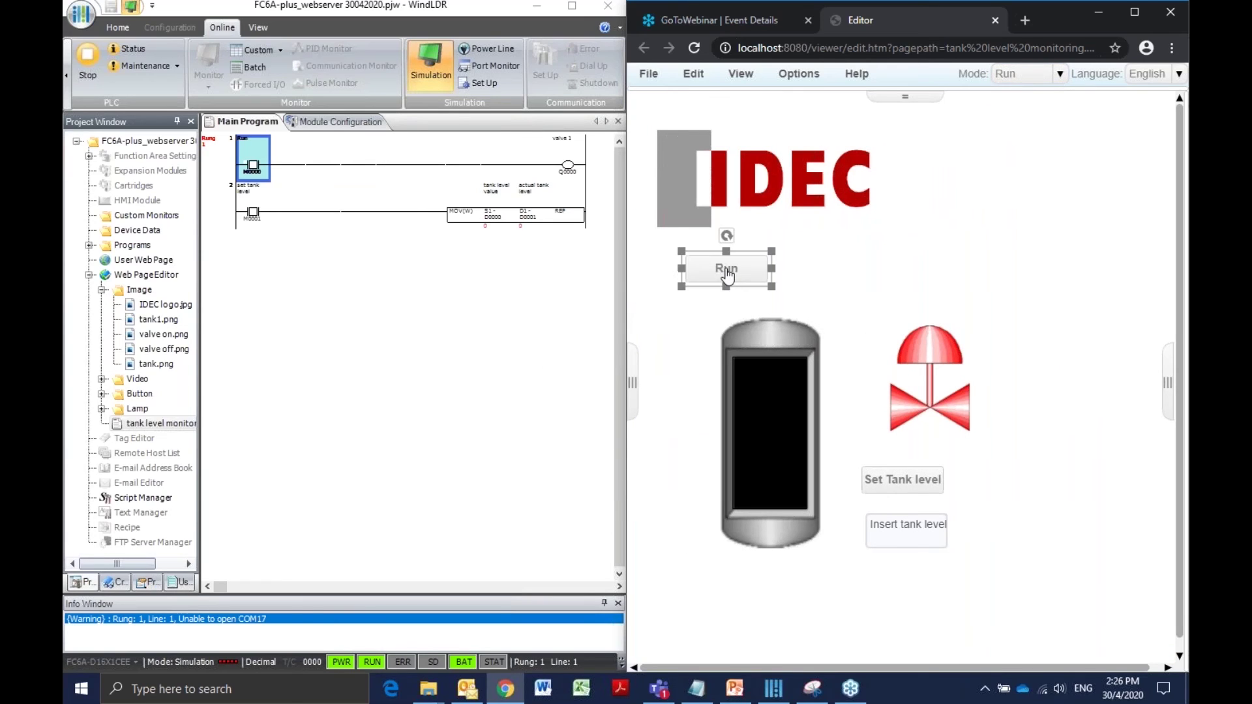
pyautogui.click(727, 274)
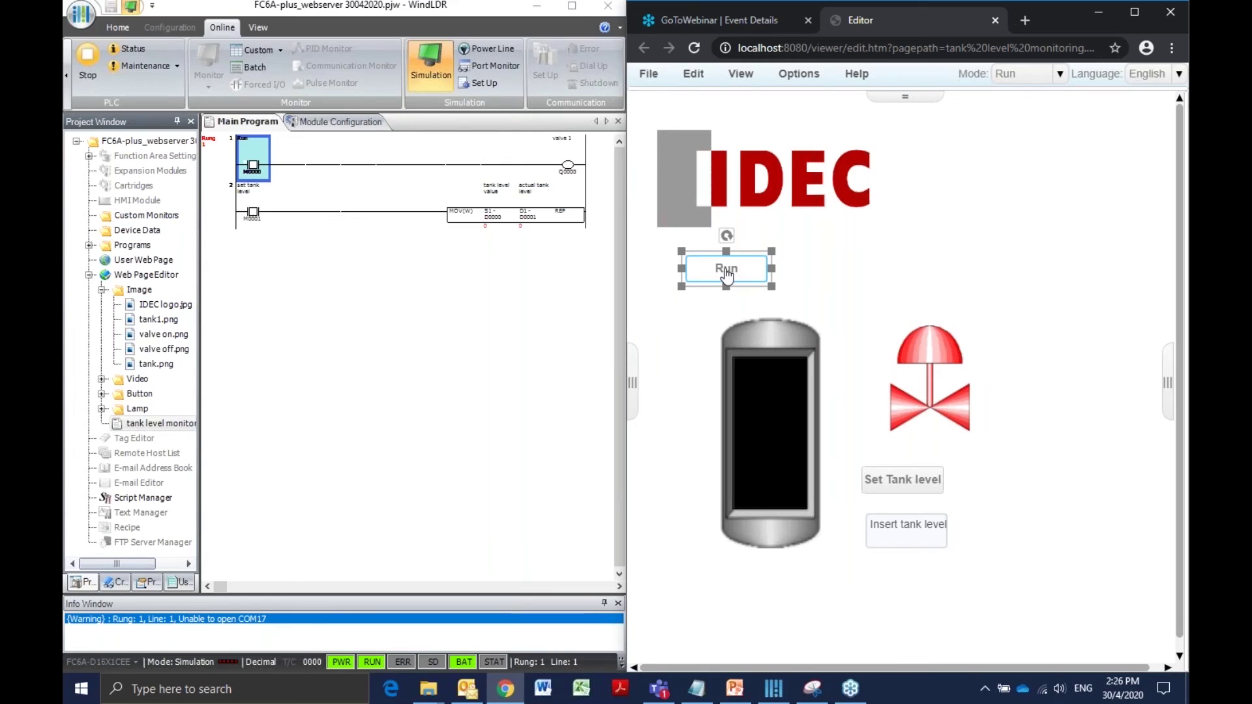
pyautogui.click(727, 275)
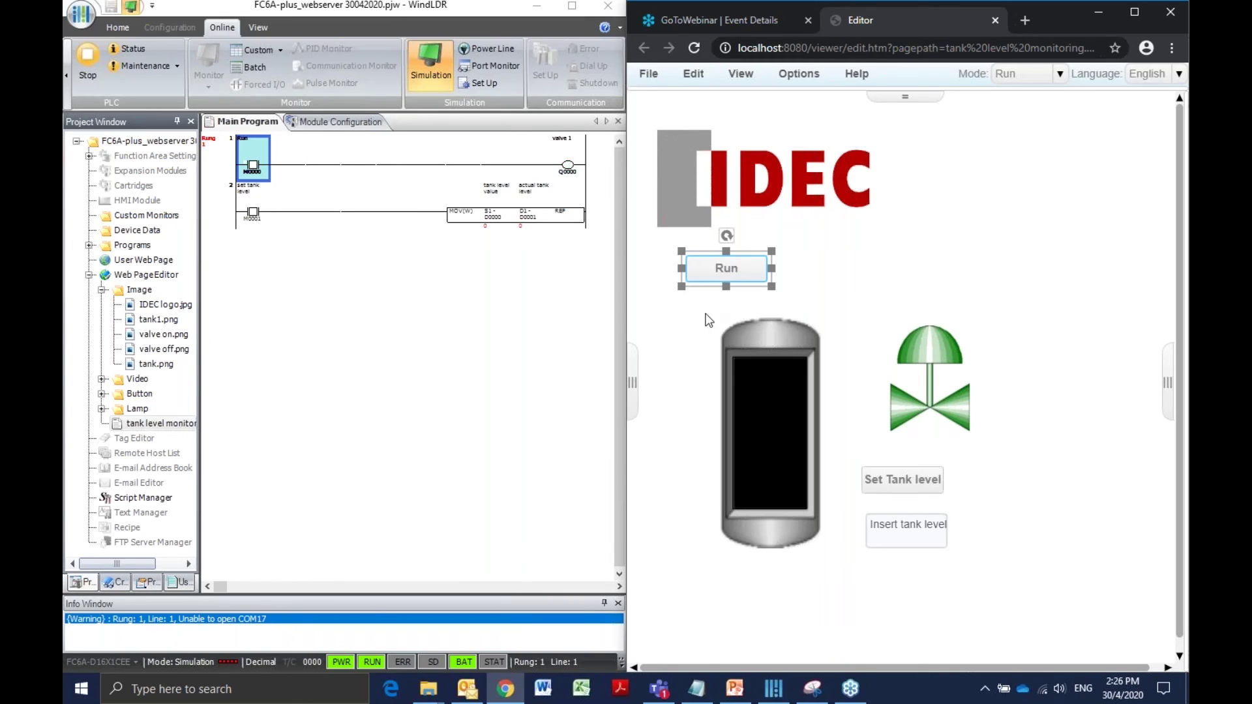
pyautogui.click(724, 269)
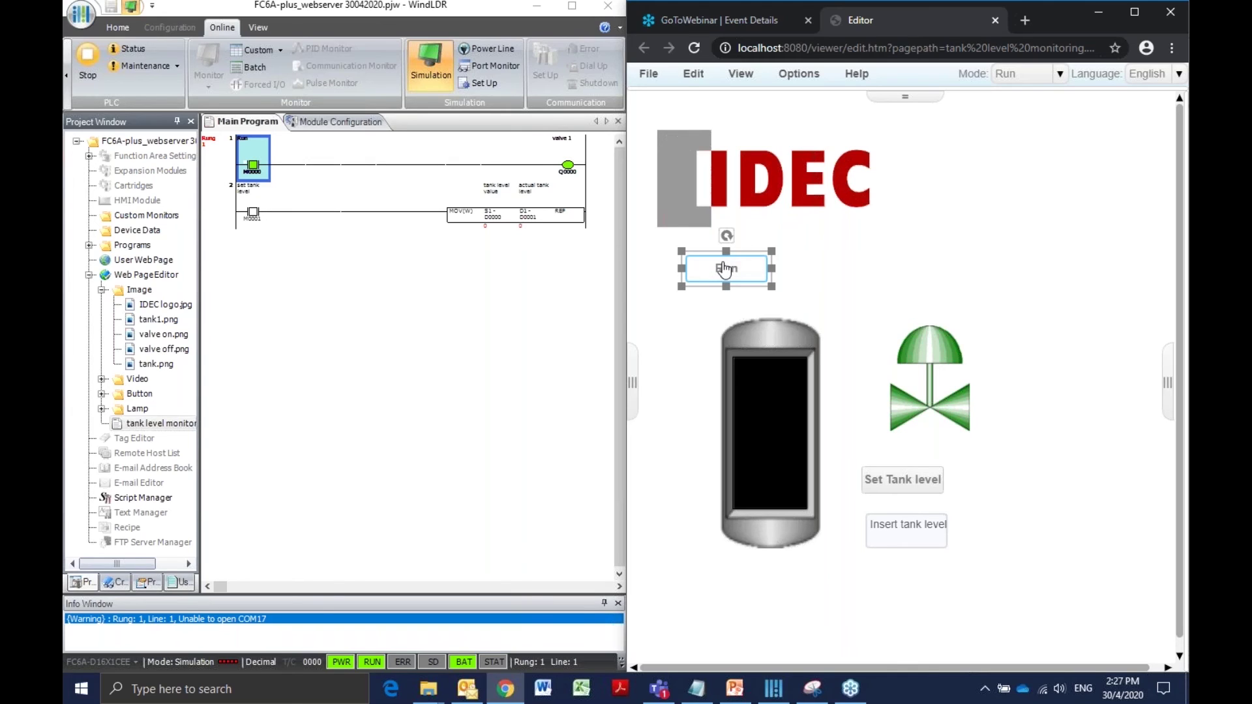
pyautogui.click(724, 269)
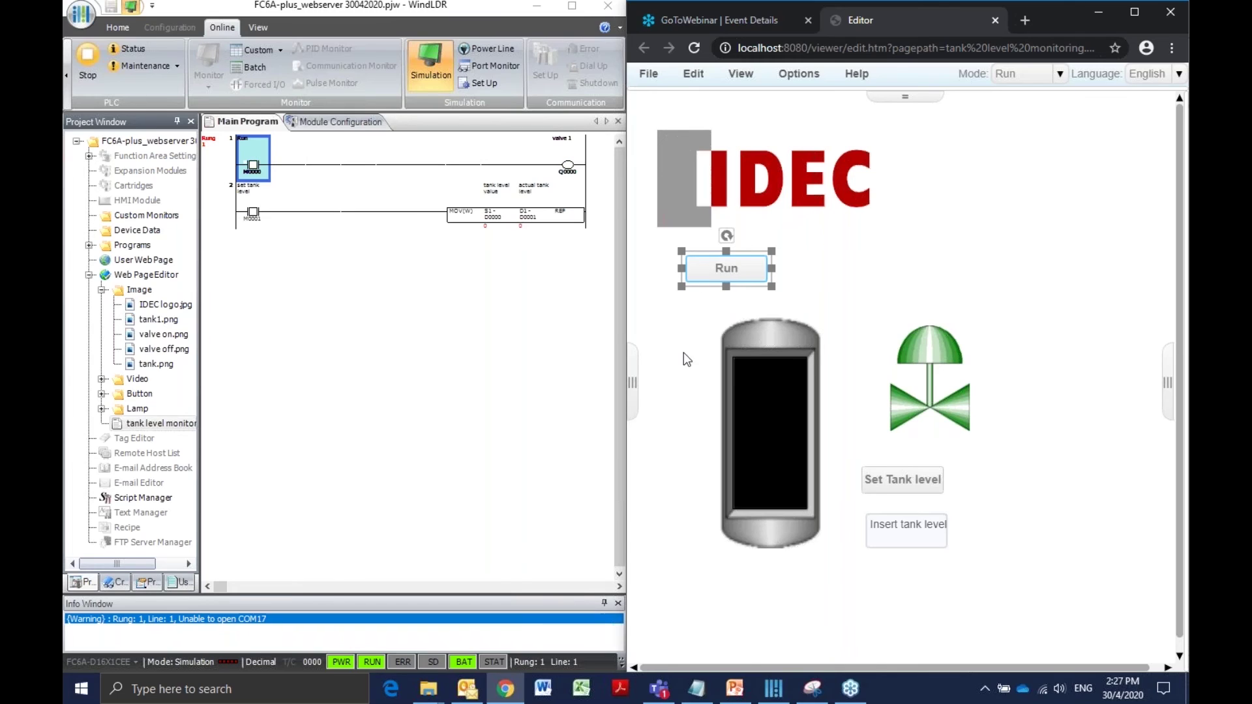
# Enter 30 in the level box and send it with Set Tank level.
pyautogui.click(886, 526)
pyautogui.moveTo(869, 524); pyautogui.dragTo(958, 517)
pyautogui.write('30')
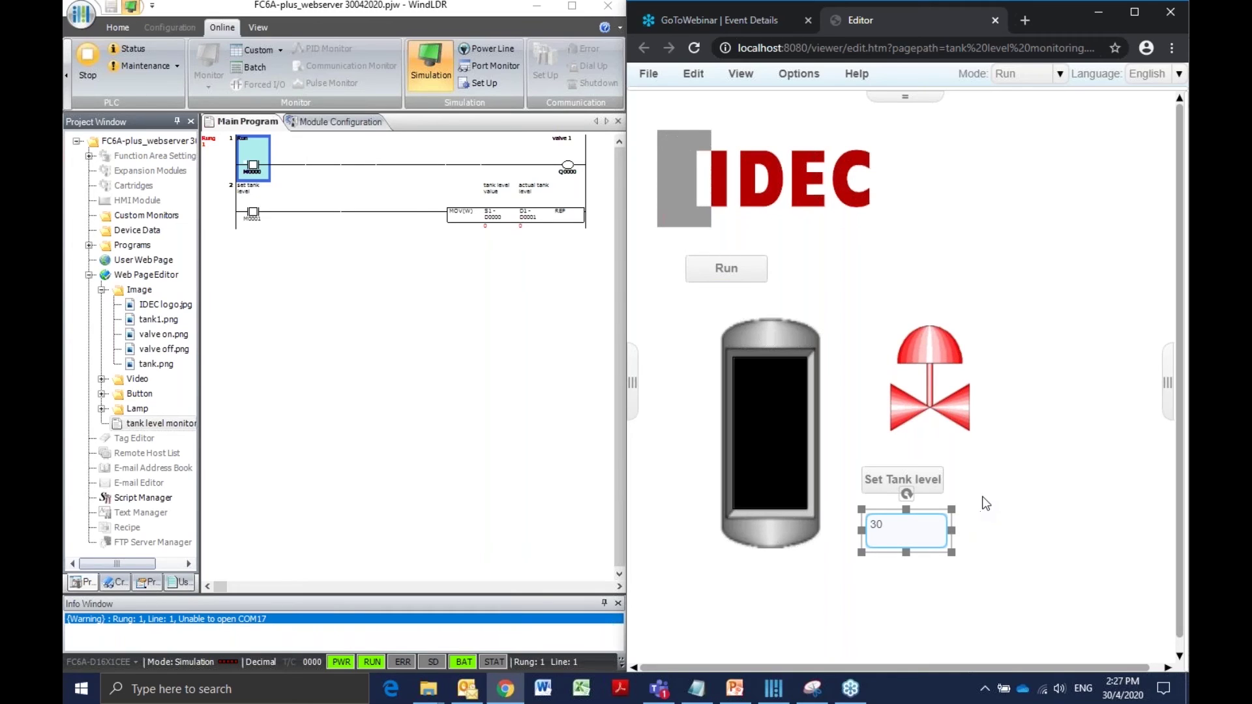
pyautogui.click(985, 503)
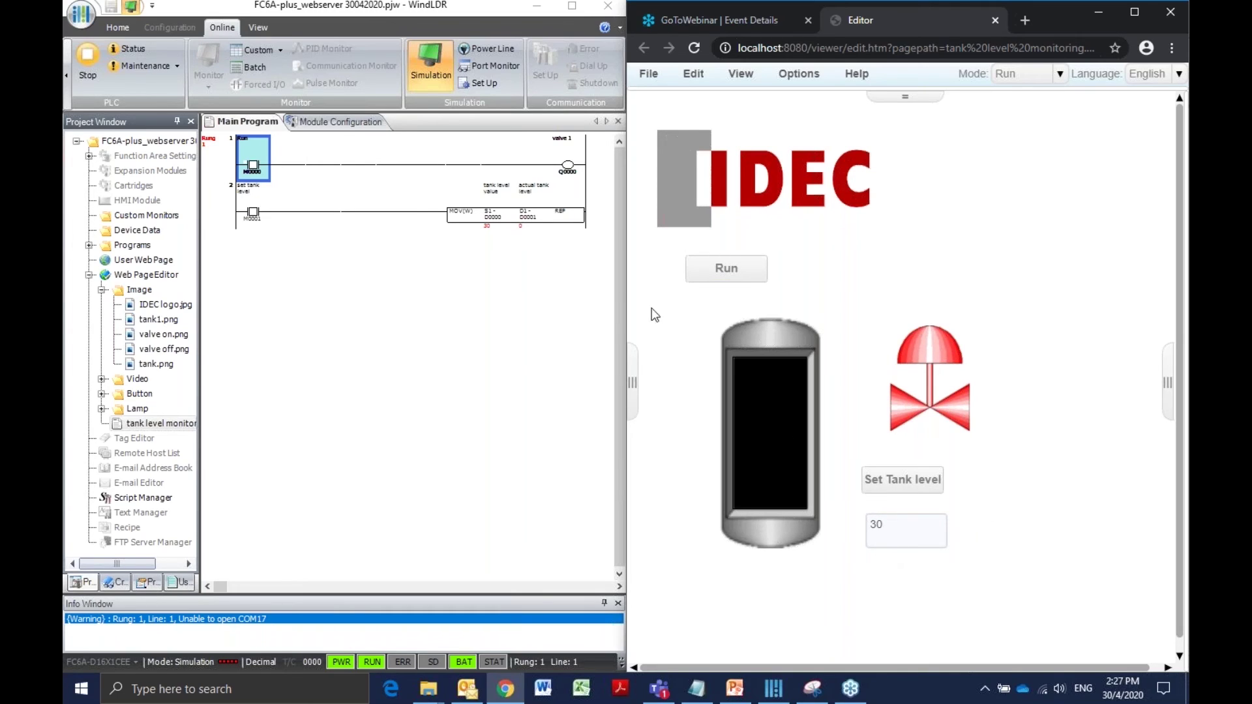
pyautogui.click(890, 489)
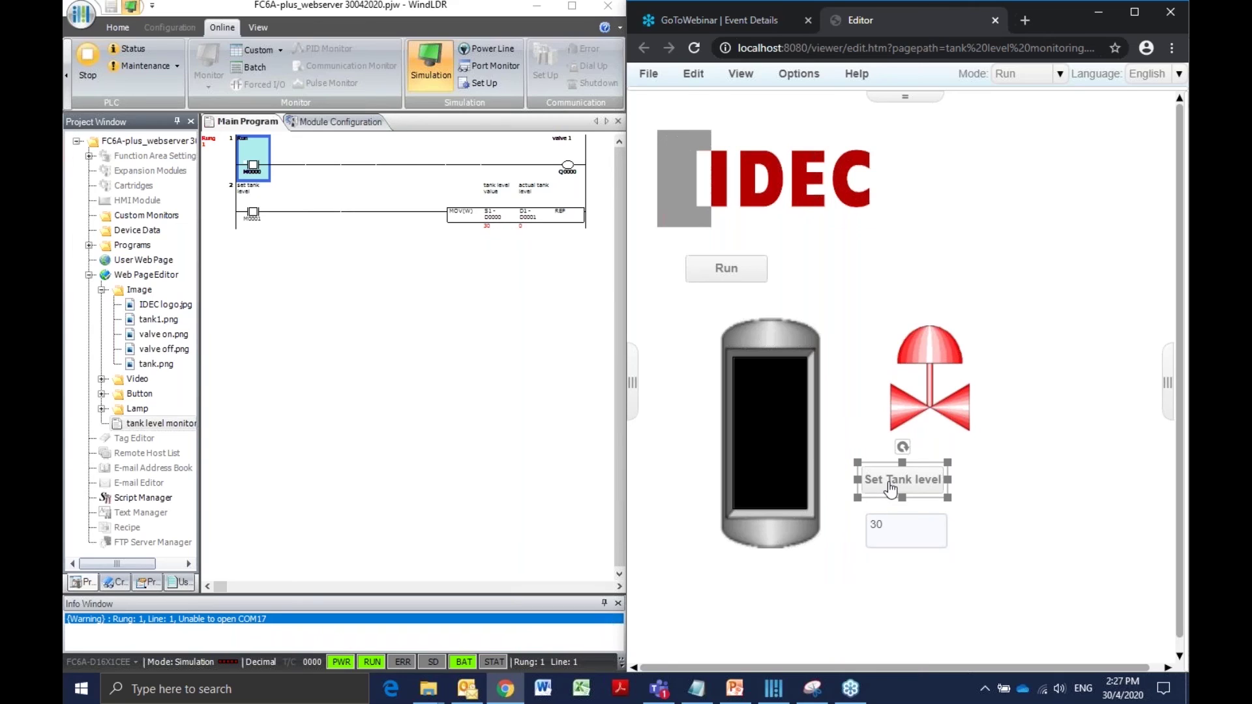
pyautogui.click(890, 489)
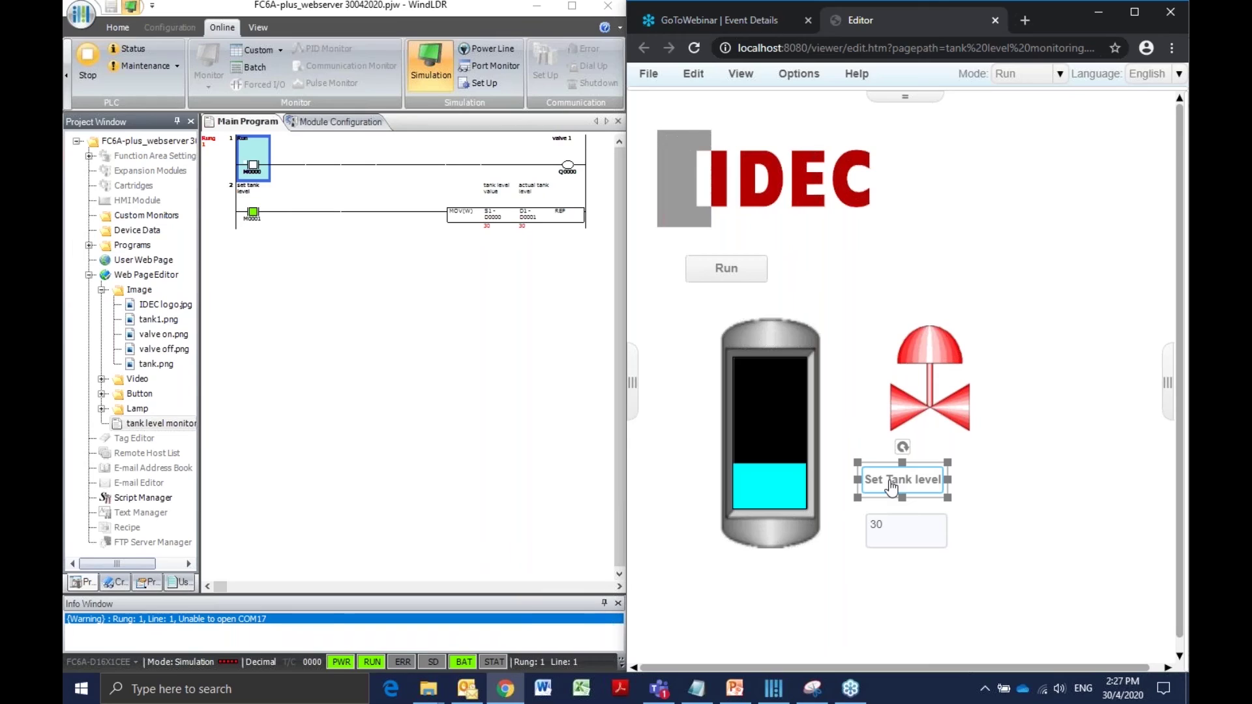
# Send a tank level of 70, then close the Web Page Editor.
pyautogui.click(877, 525)
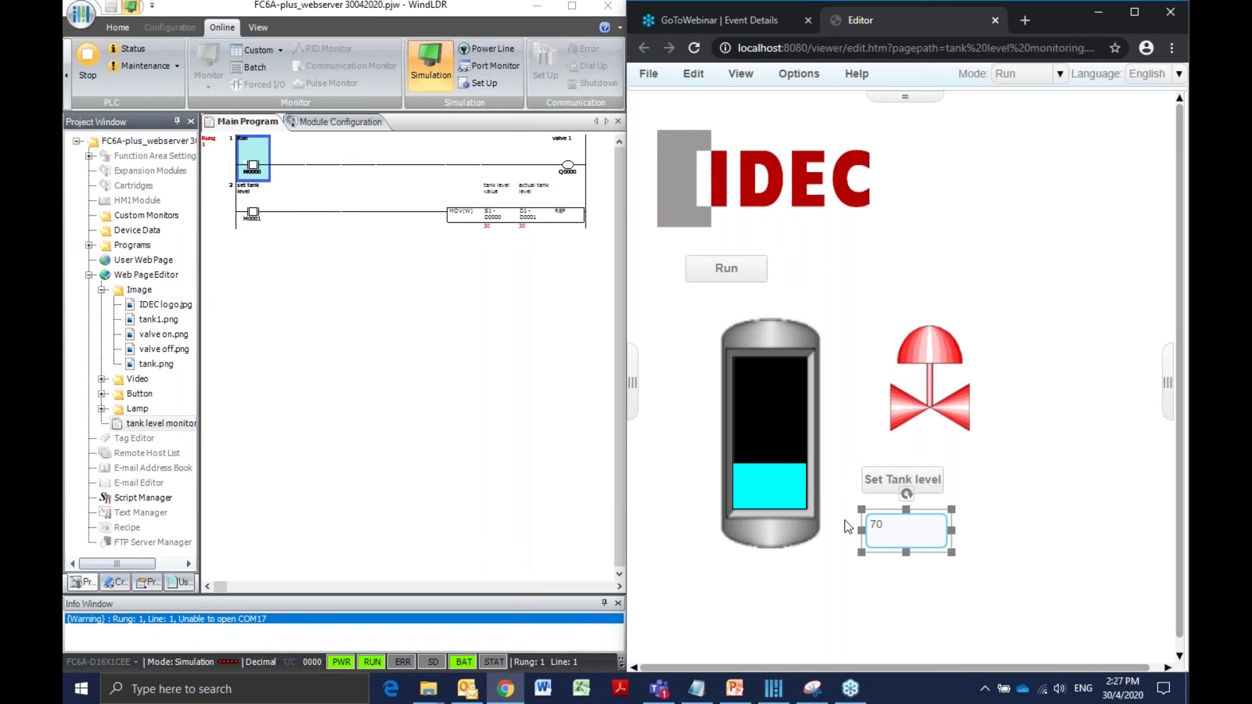
pyautogui.click(1037, 502)
pyautogui.click(902, 486)
pyautogui.click(902, 486)
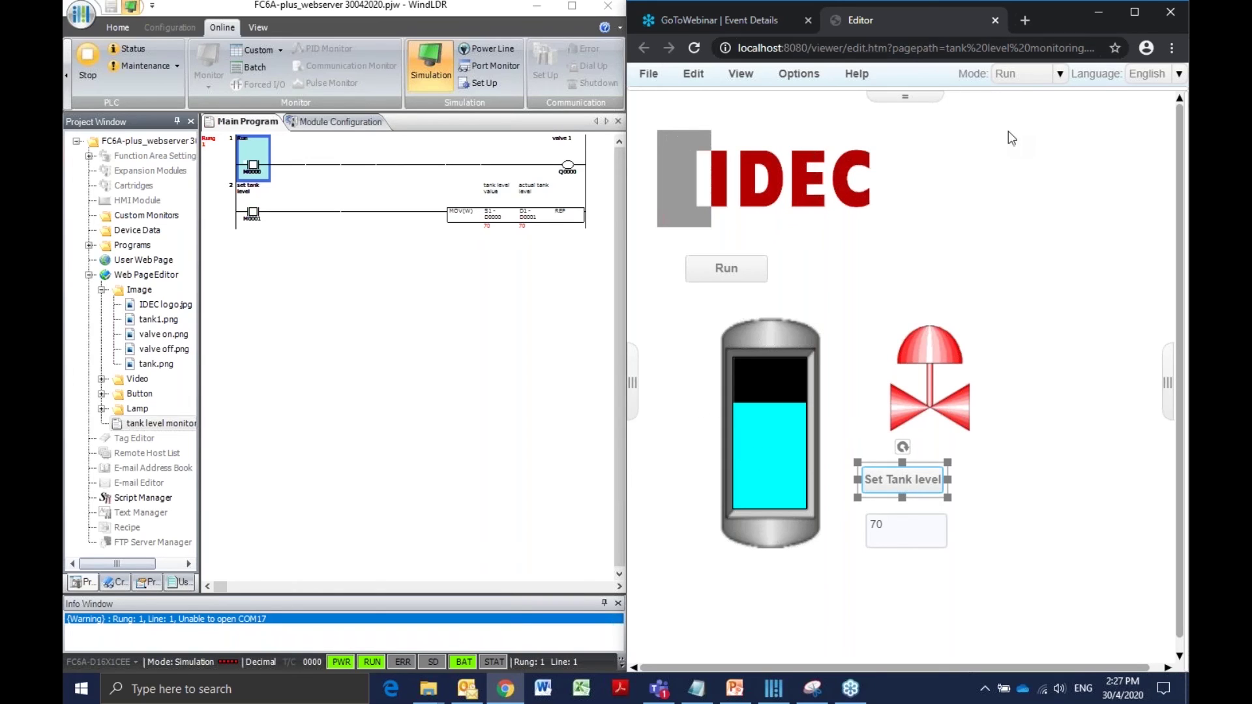
pyautogui.click(993, 20)
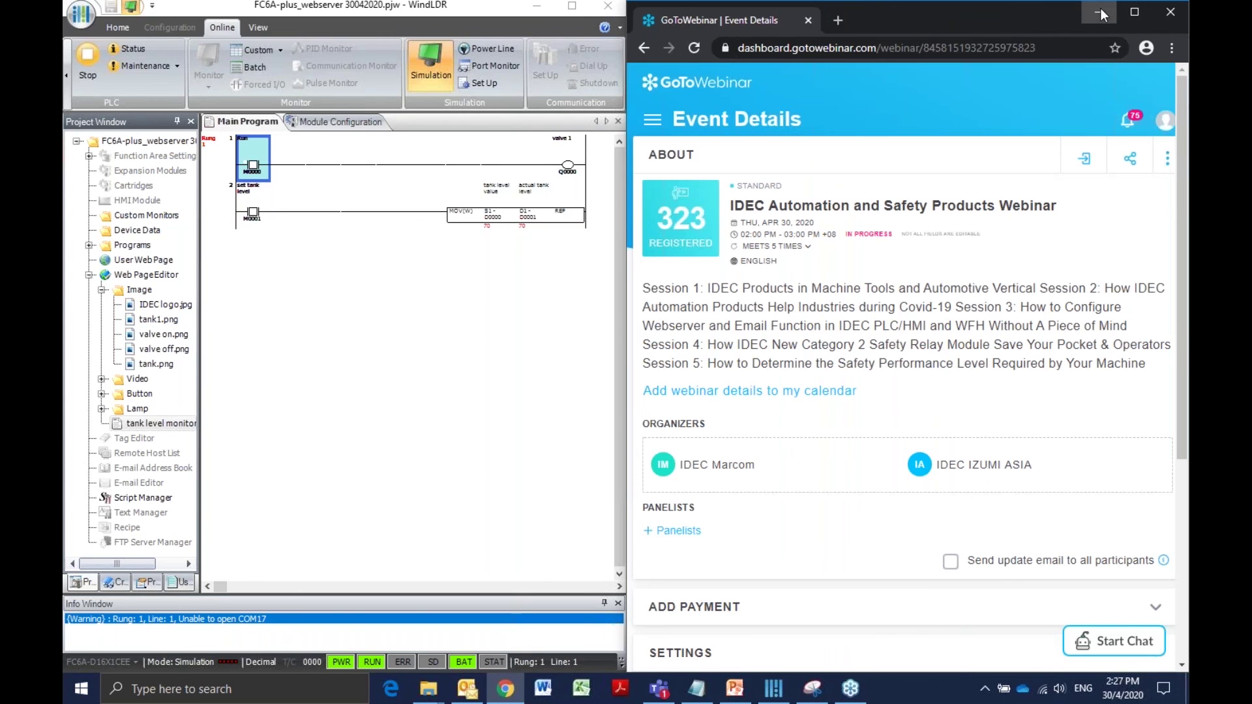
# Exit simulation and download the program with web pages (CPU Module) to the PLC.
pyautogui.click(1100, 9)
pyautogui.click(572, 5)
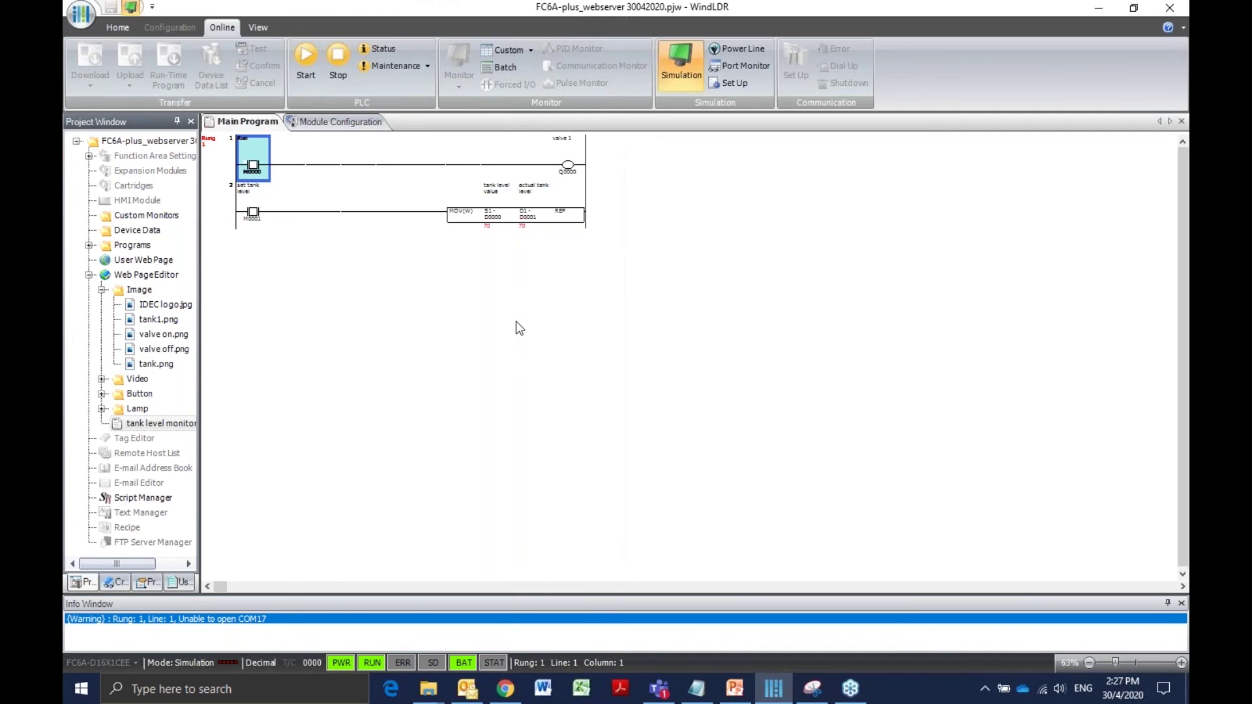
pyautogui.click(681, 65)
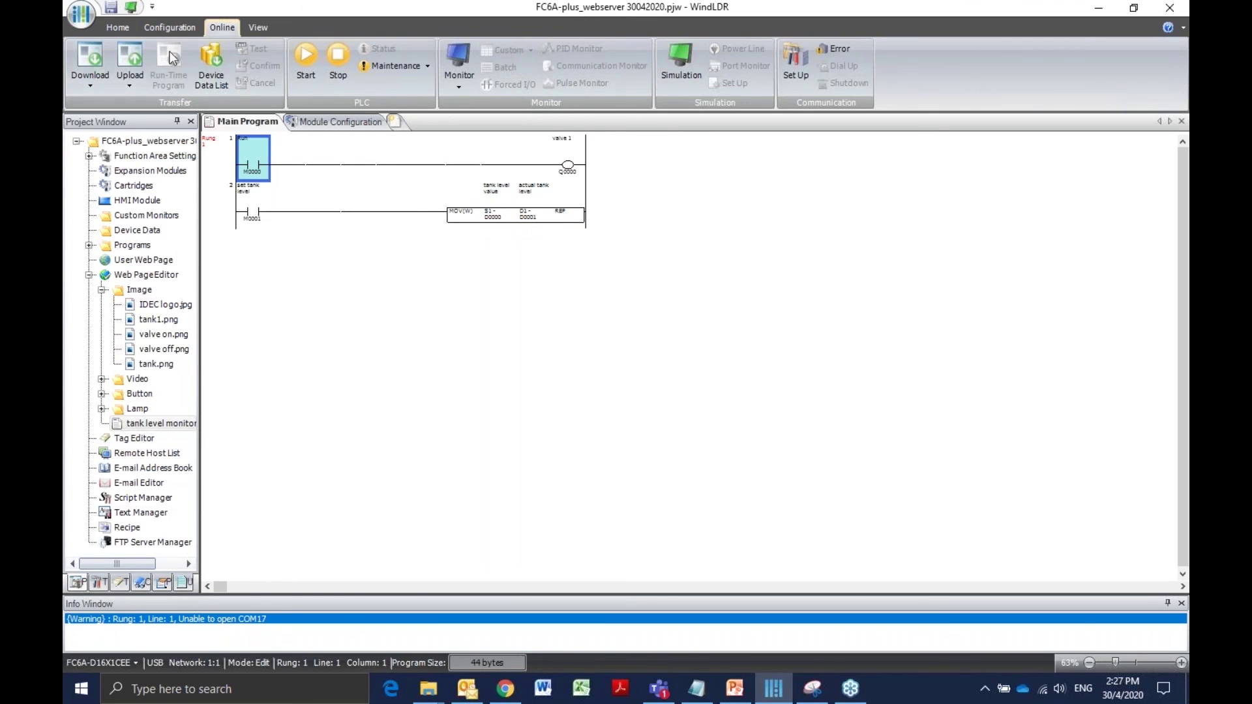
pyautogui.click(88, 62)
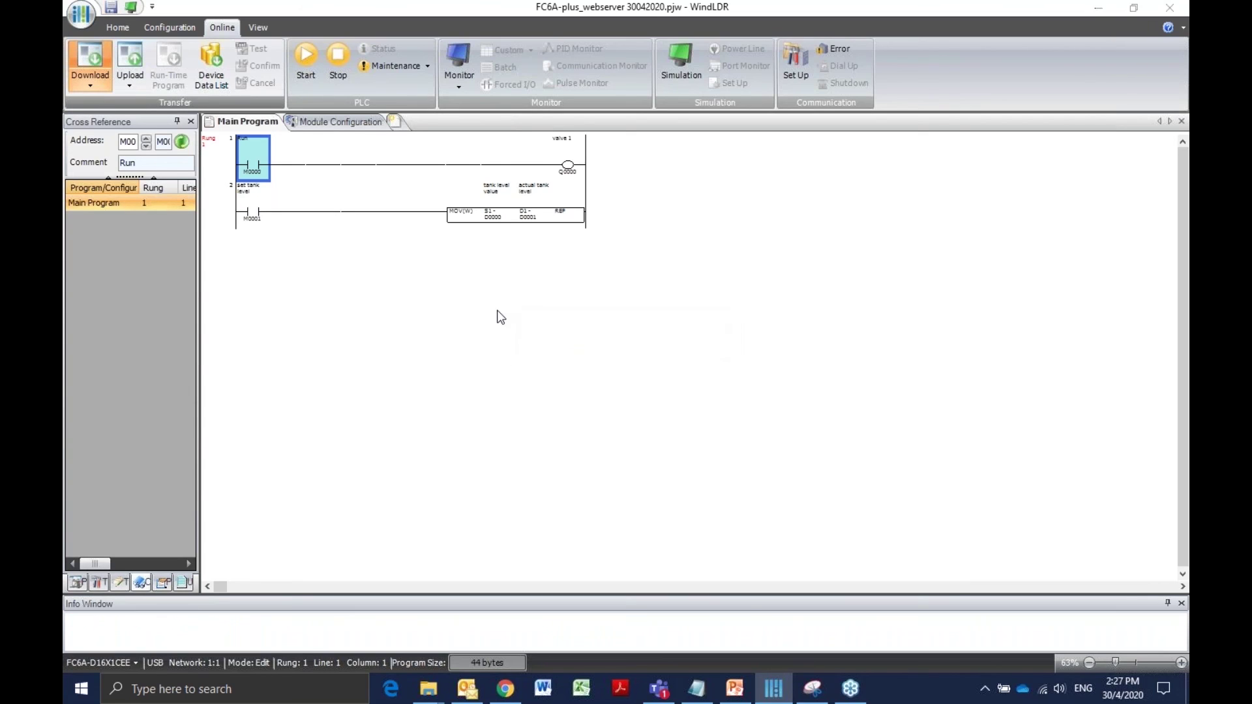
pyautogui.click(443, 379)
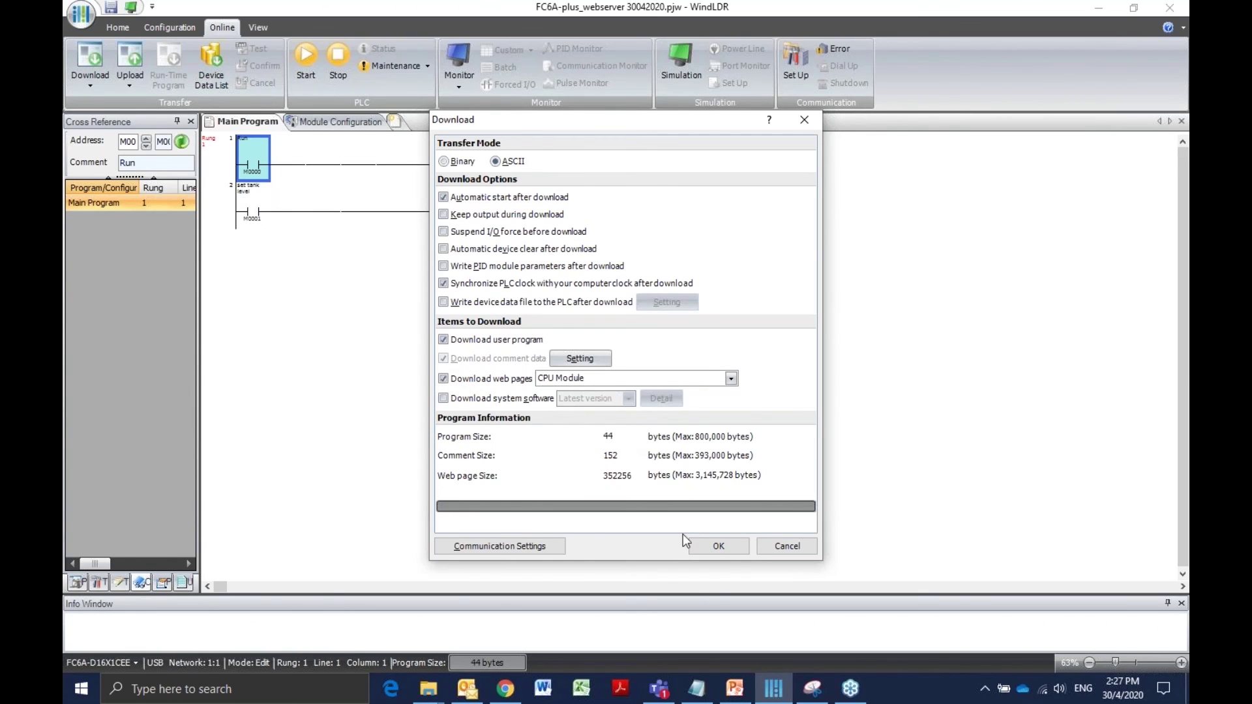
pyautogui.press('Return')
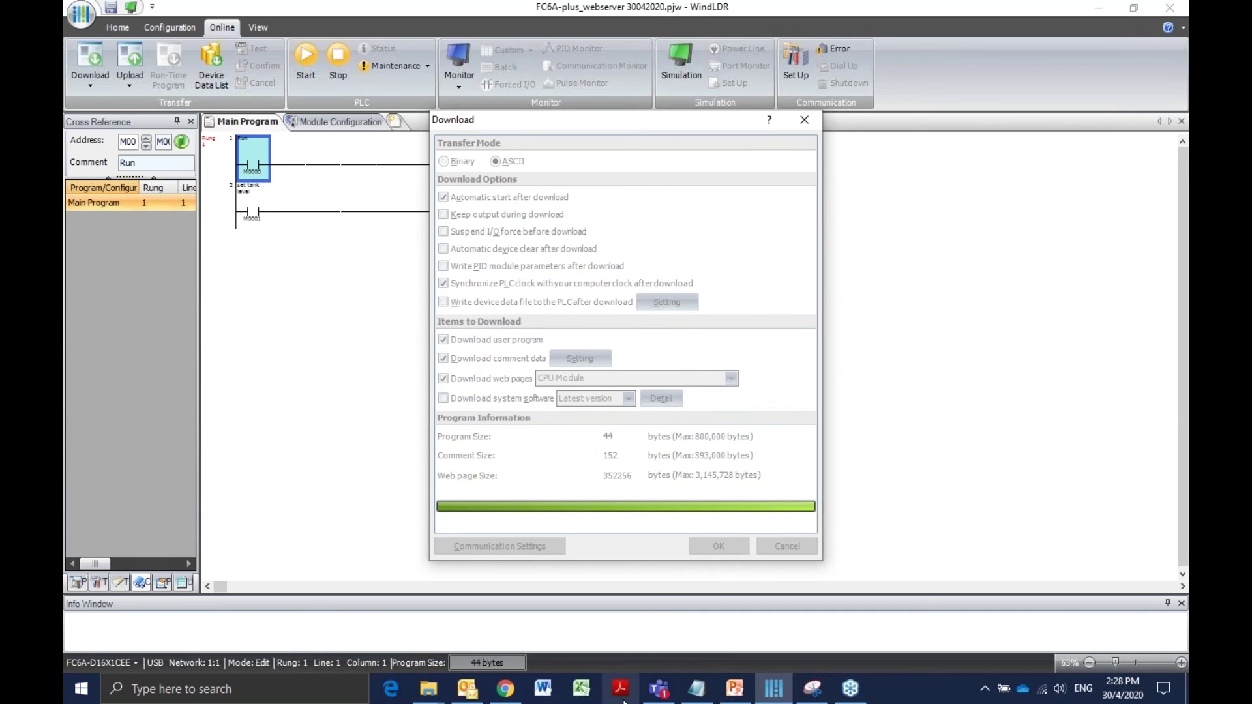
pyautogui.click(740, 699)
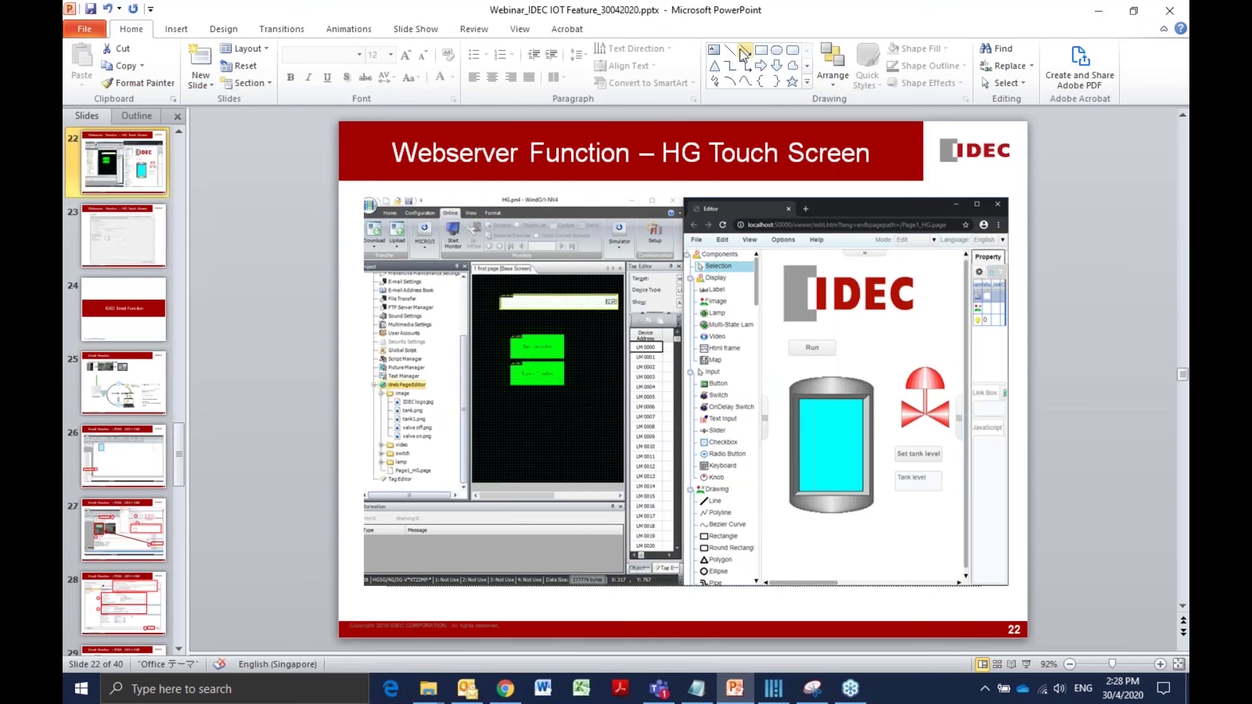
# Present slide 22, 'Webserver Function – HG Touch Screen', as a full-screen slide show.
pyautogui.click(1027, 667)
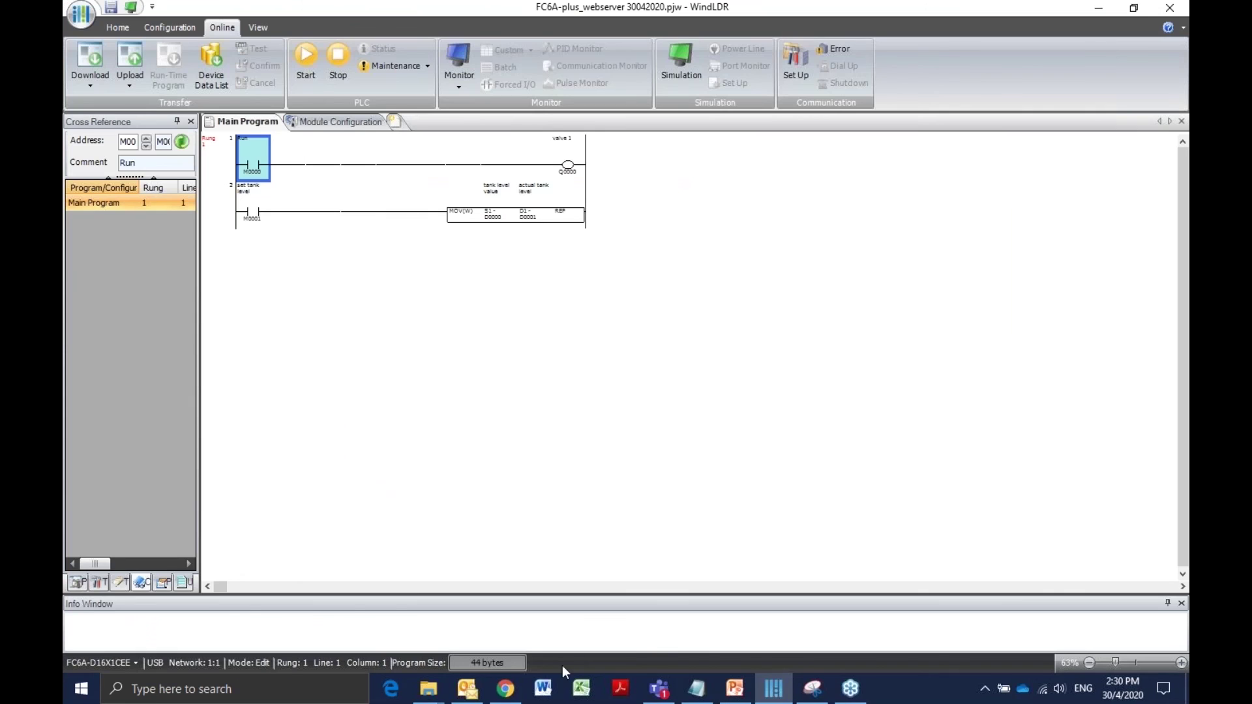
# Open 192.168.1.5 in a new, maximized Chrome tab.
pyautogui.click(505, 687)
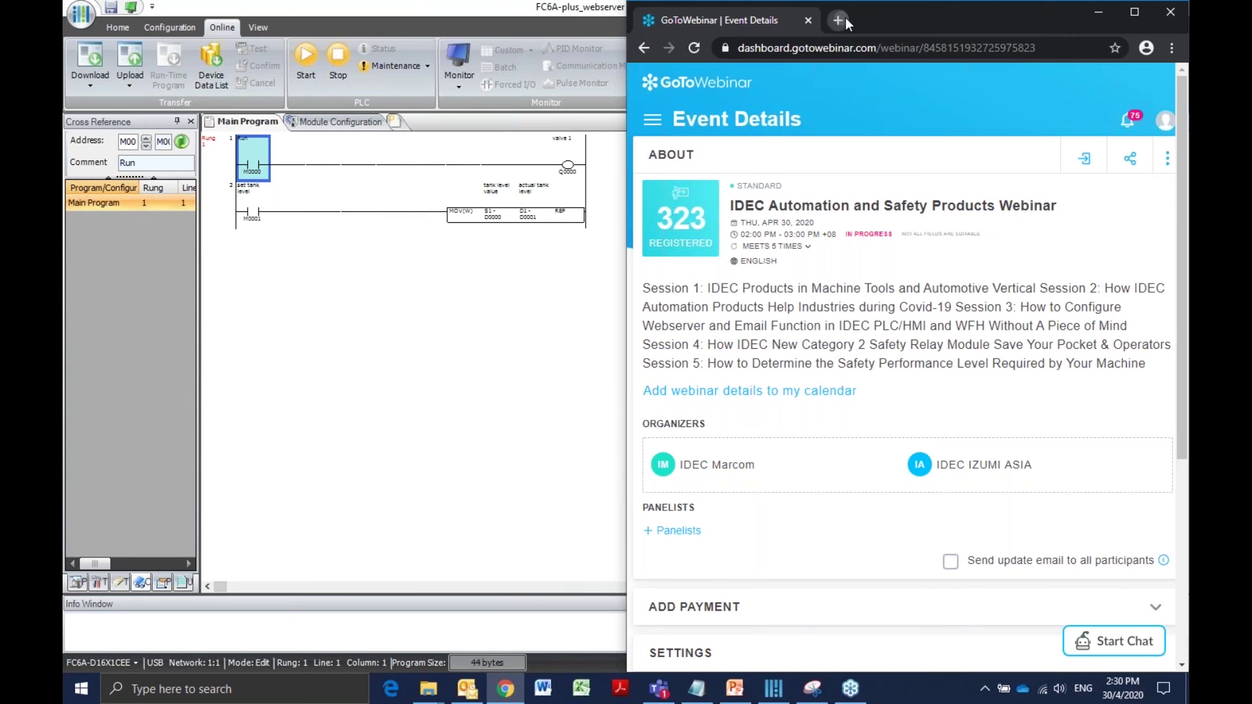
pyautogui.click(845, 18)
pyautogui.moveTo(1050, 18)
pyautogui.mouseDown()
pyautogui.moveTo(702, 20)
pyautogui.moveTo(702, 1)
pyautogui.mouseUp()
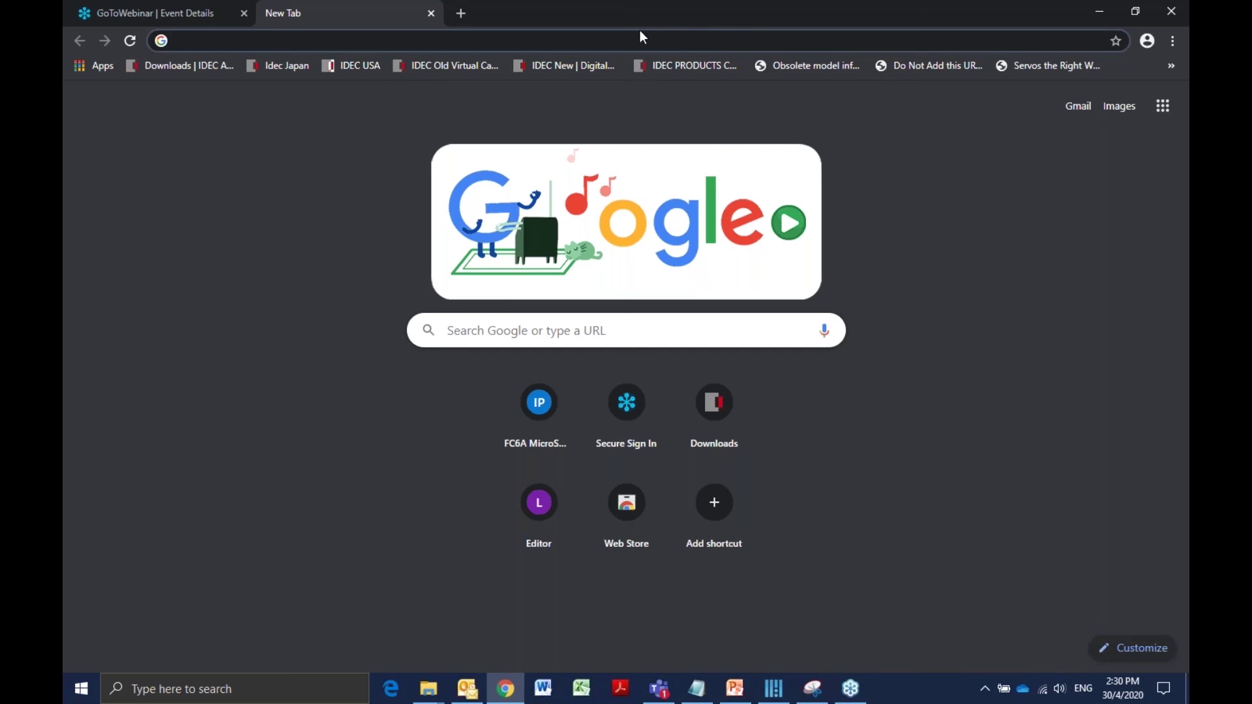
pyautogui.write('192.')
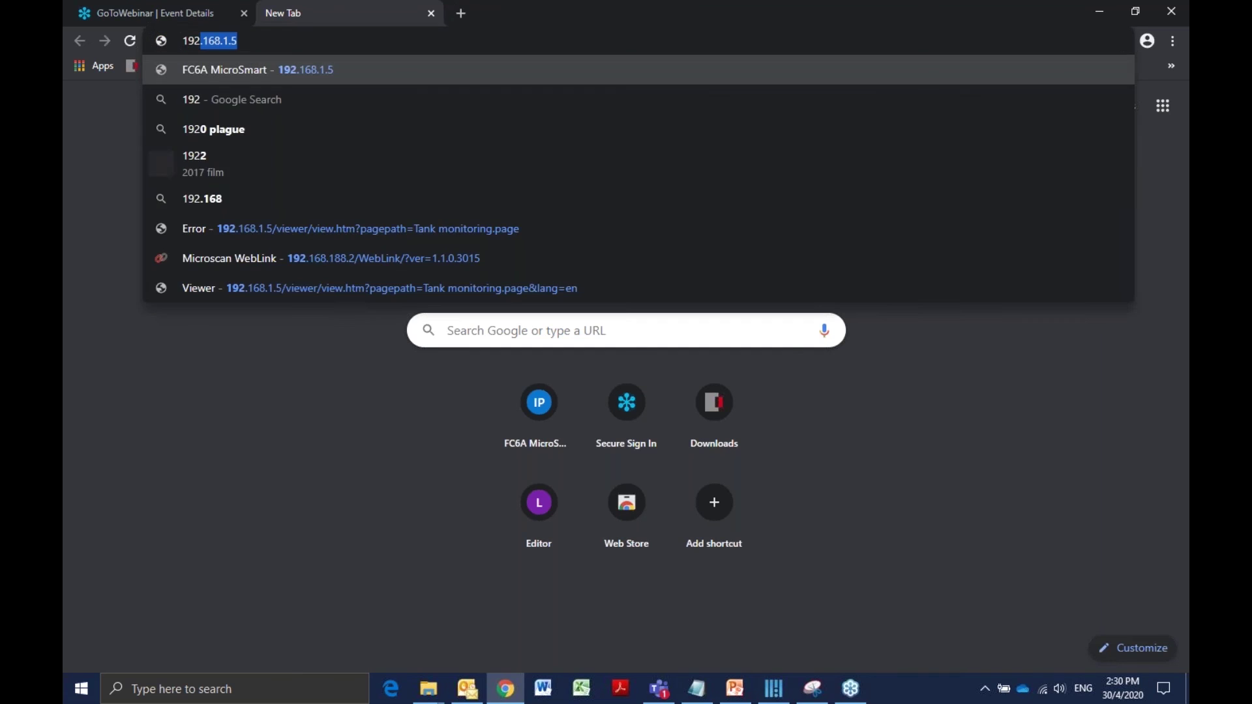
pyautogui.write('168.1.5')
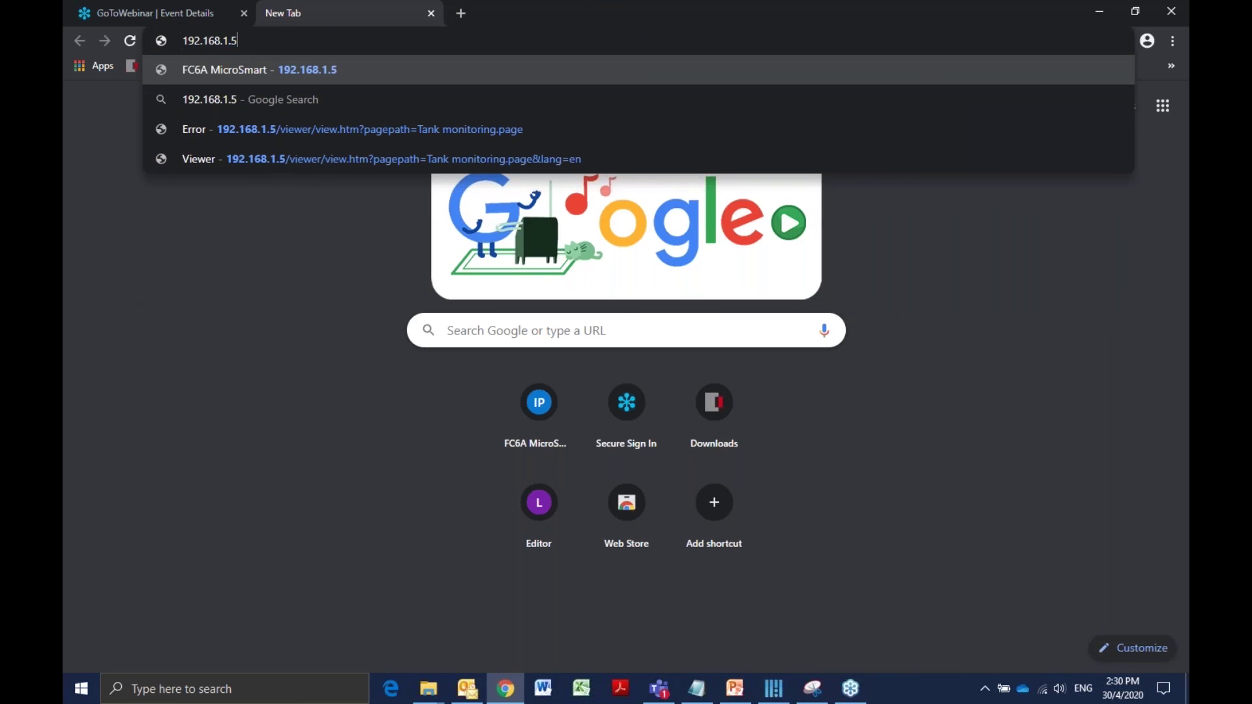
pyautogui.press('Return')
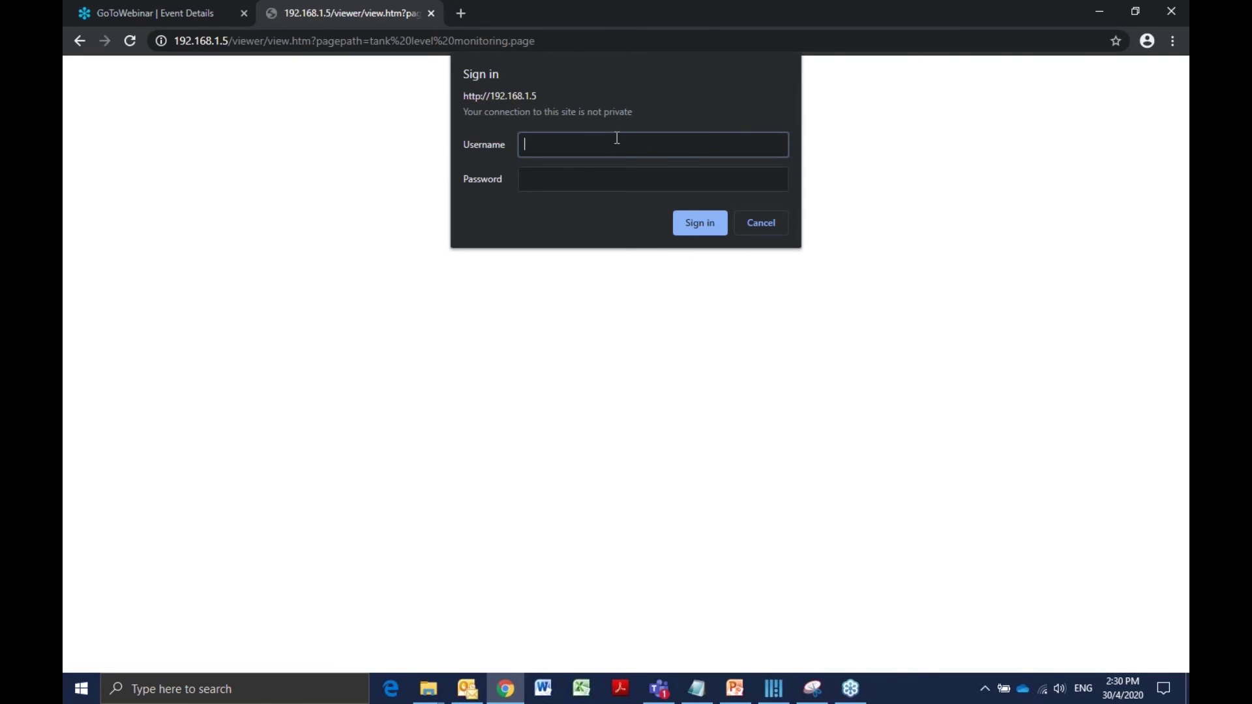
# Sign in to the PLC web page with the username and password.
pyautogui.write('idec')
pyautogui.press('Tab')
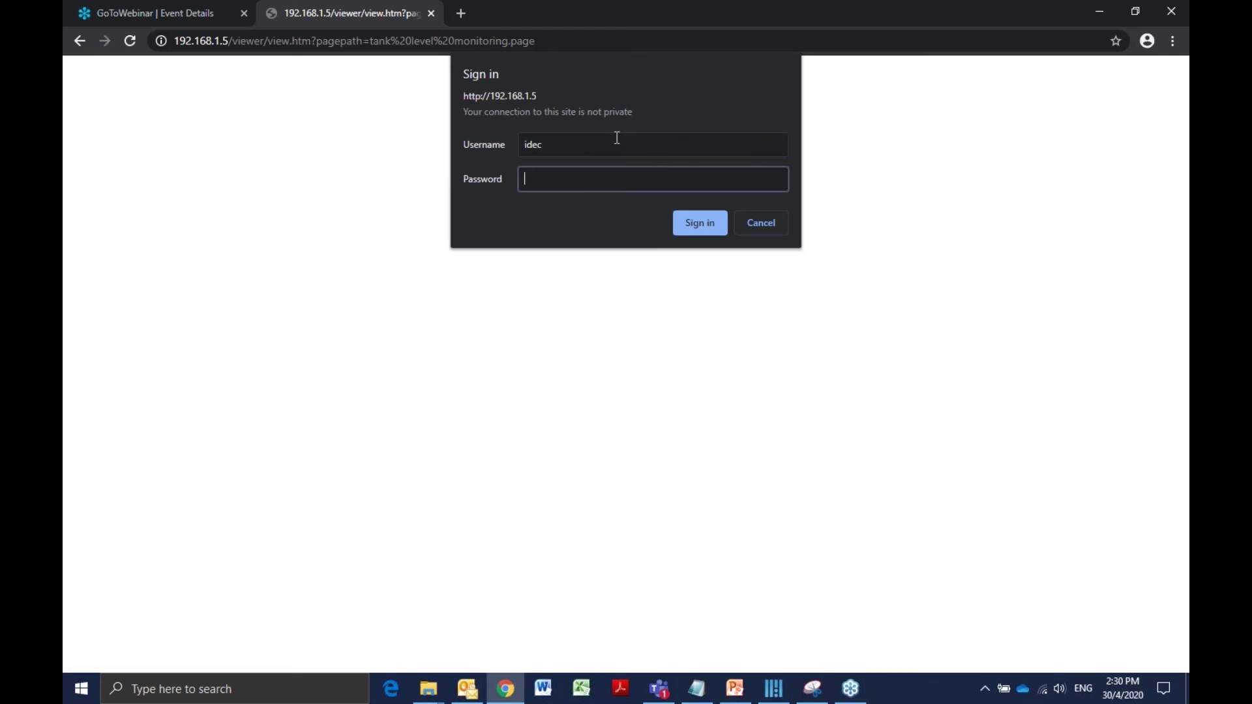
pyautogui.write('idec')
pyautogui.click(703, 232)
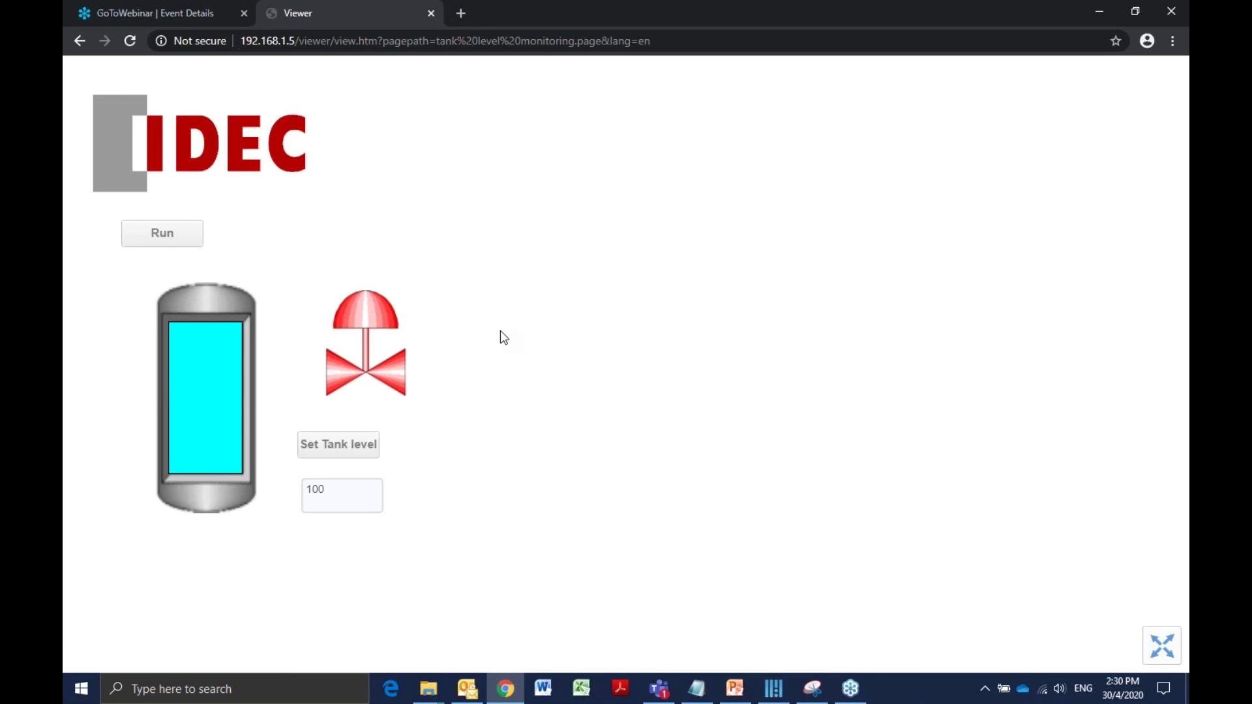
# Run the tank remotely, then set its level to 20 and afterwards to 50.
pyautogui.click(170, 242)
pyautogui.doubleClick(337, 495)
pyautogui.write('10')
pyautogui.press('BackSpace')
pyautogui.press('BackSpace')
pyautogui.write('20')
pyautogui.click(308, 444)
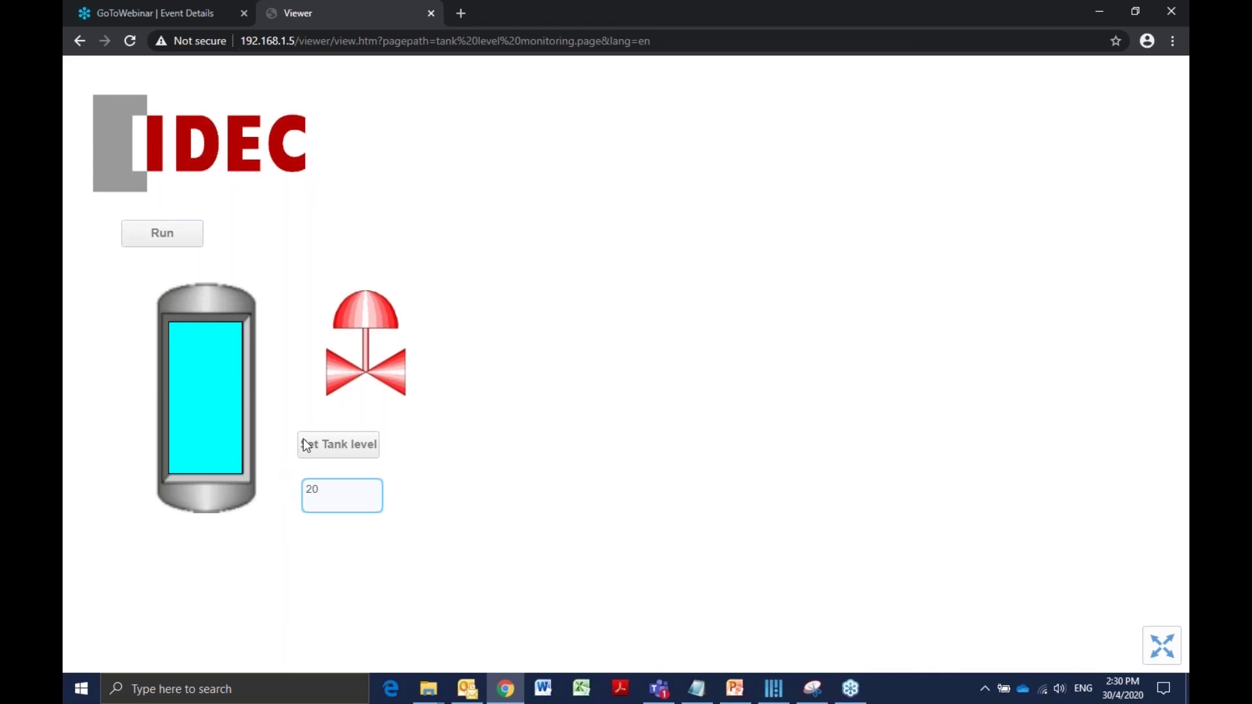
pyautogui.doubleClick(314, 490)
pyautogui.write('50')
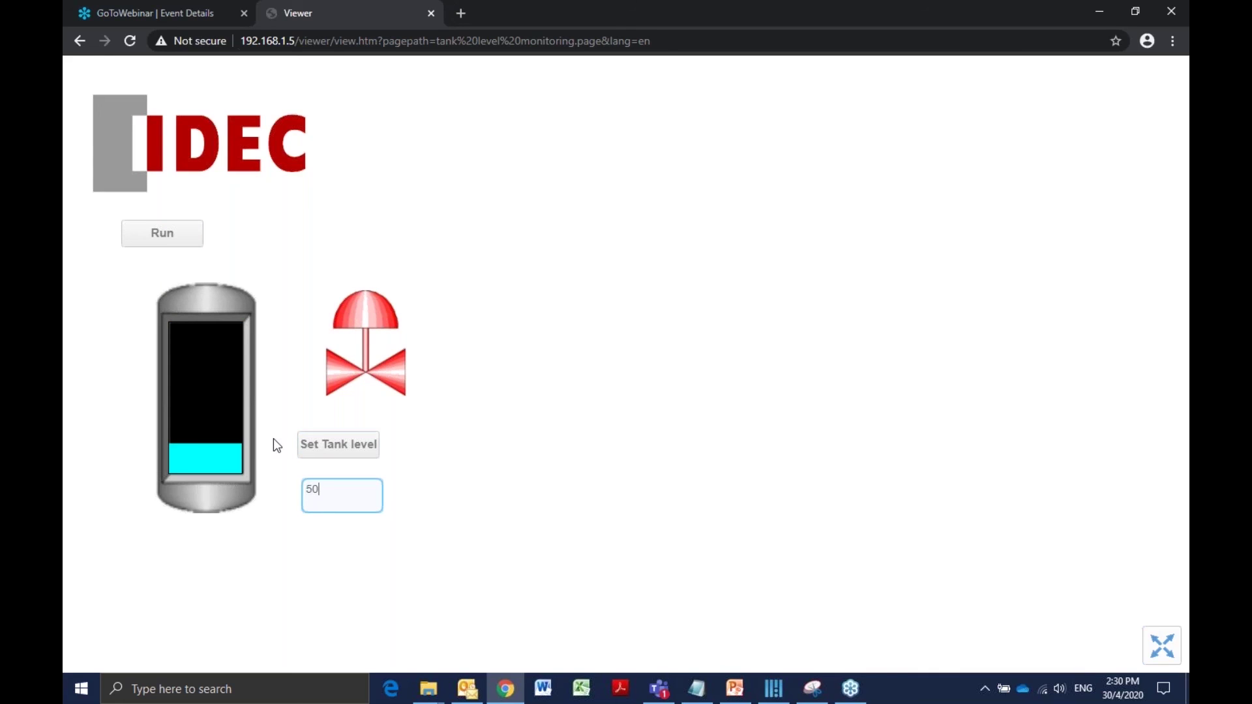
pyautogui.click(345, 449)
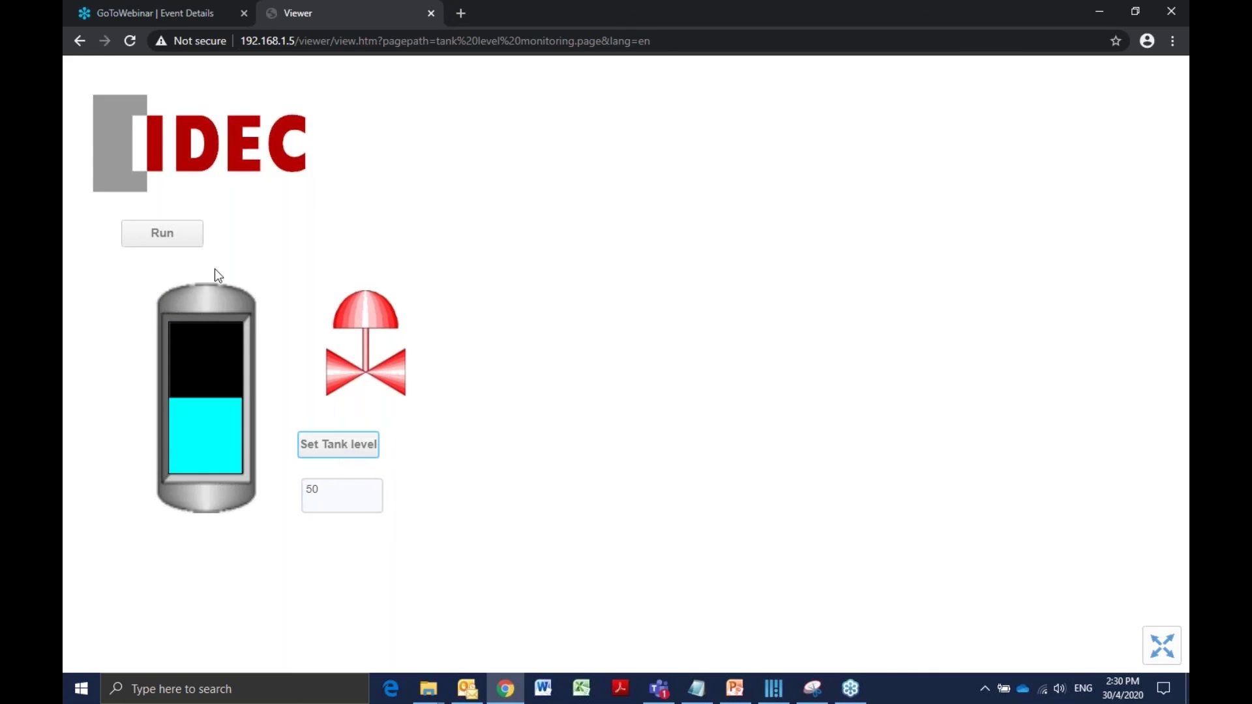